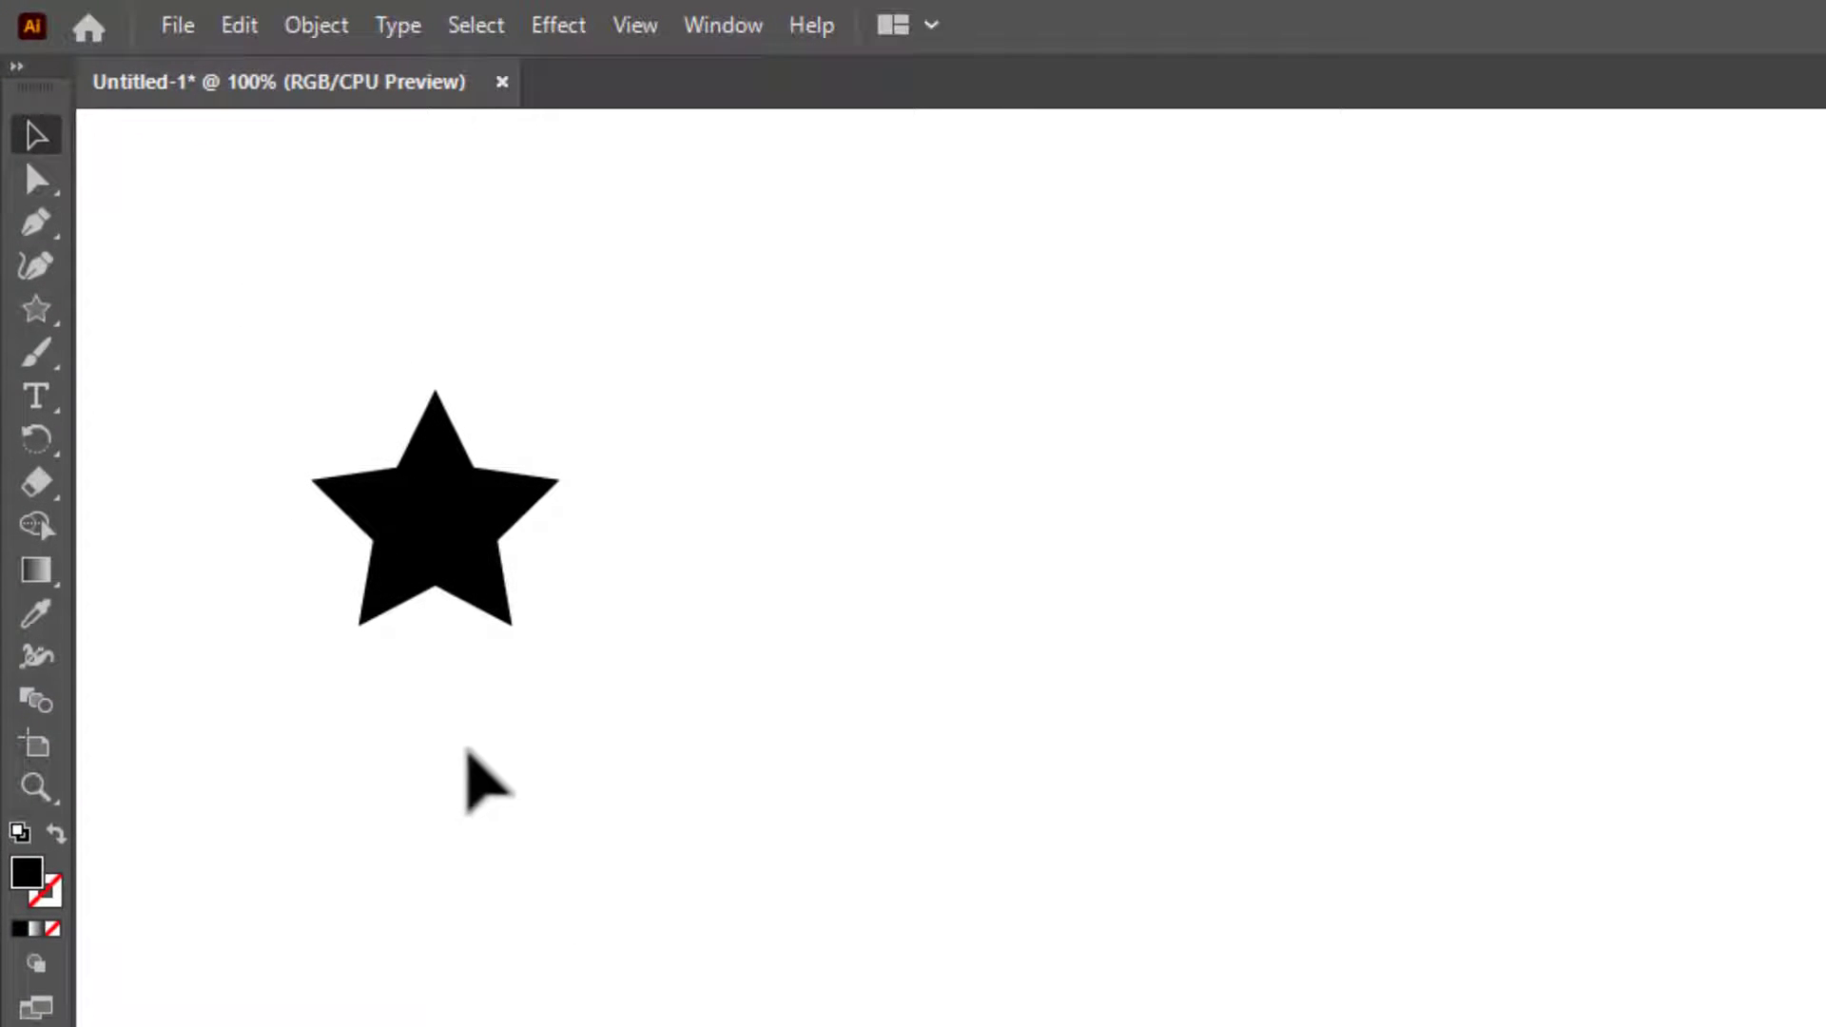
- Alt+Shift-drag a copy of the star to sit level beside the original
{"action": "left_click", "coordinate": [430, 554]}
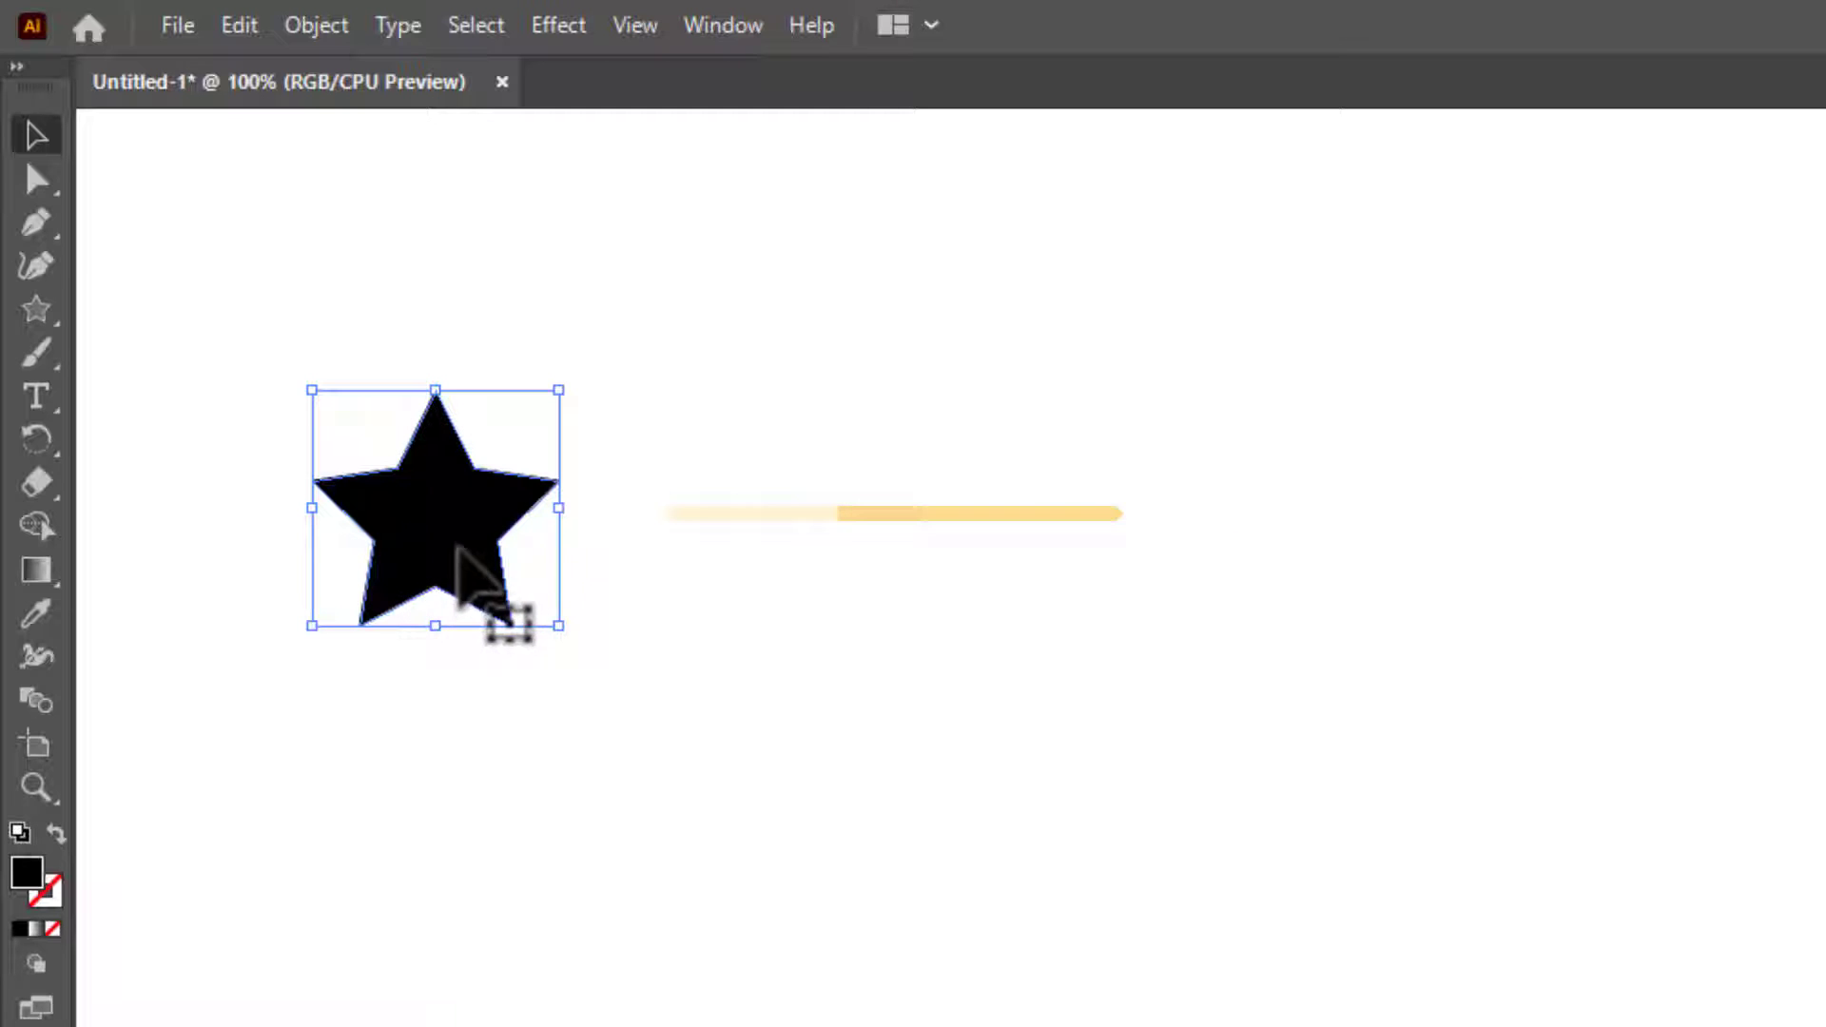
{"action": "left_click", "coordinate": [483, 751]}
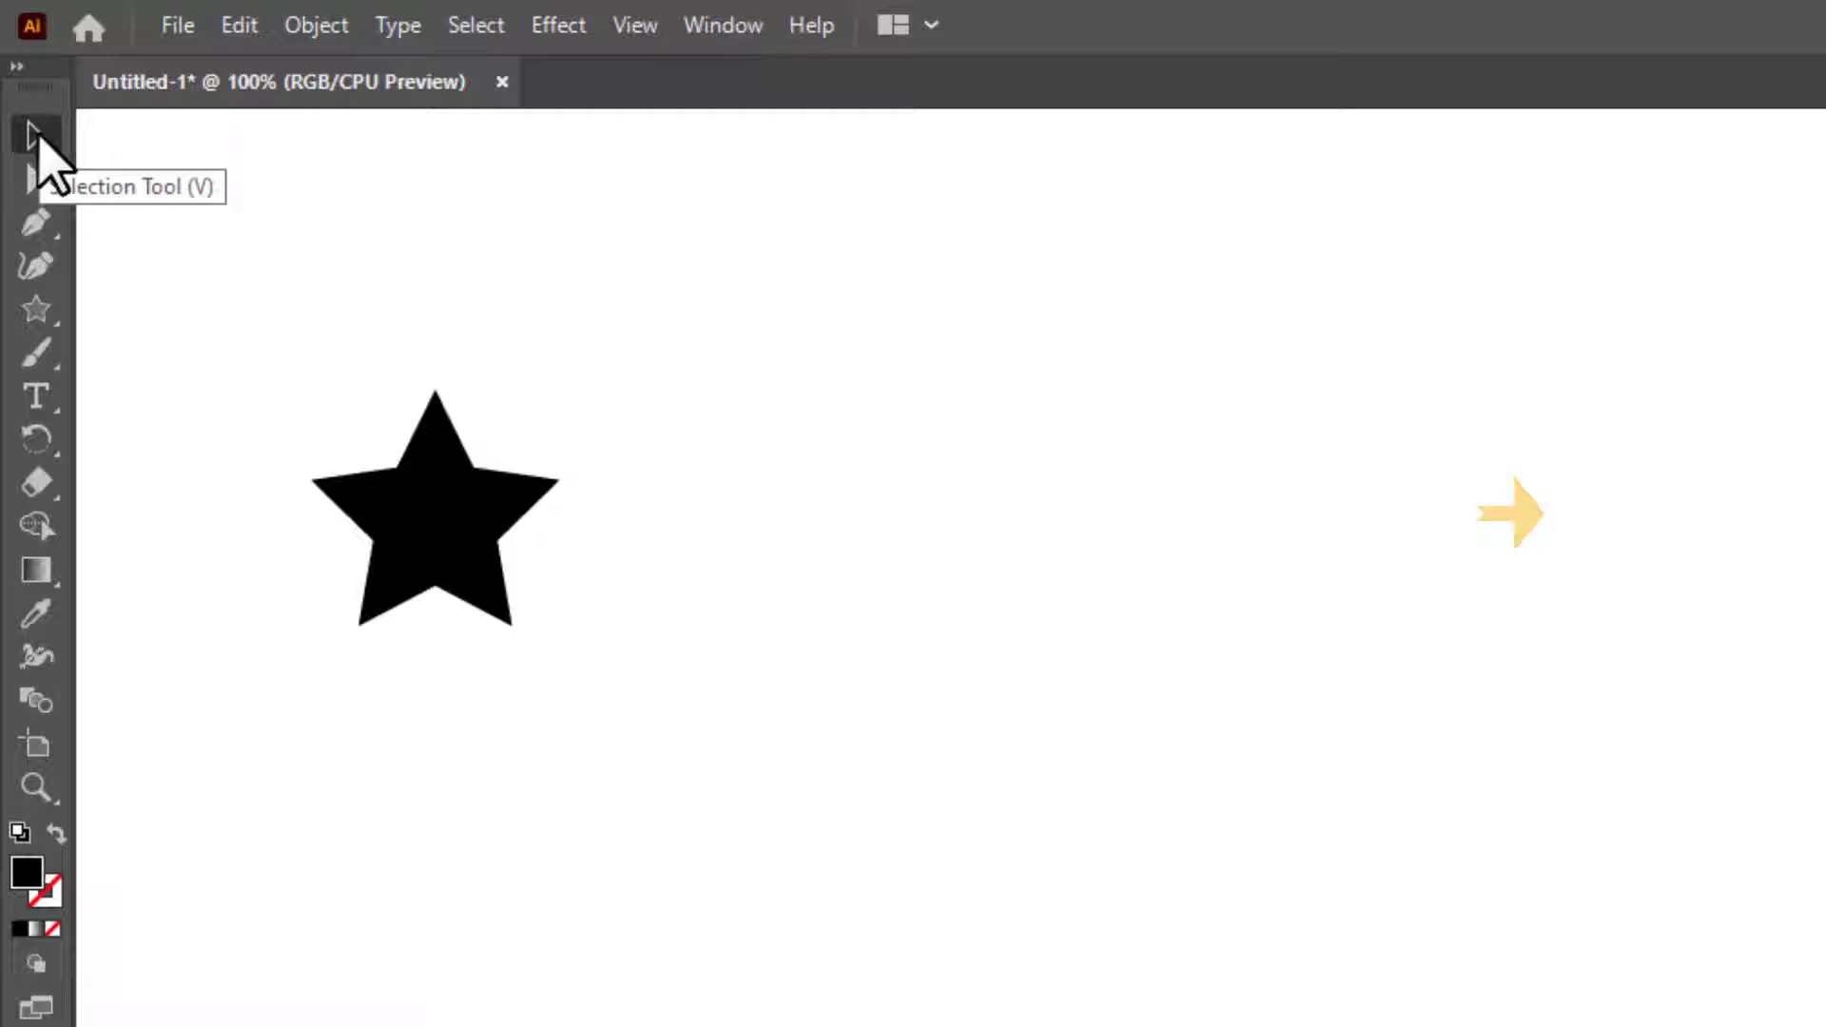
{"action": "left_click", "coordinate": [423, 518]}
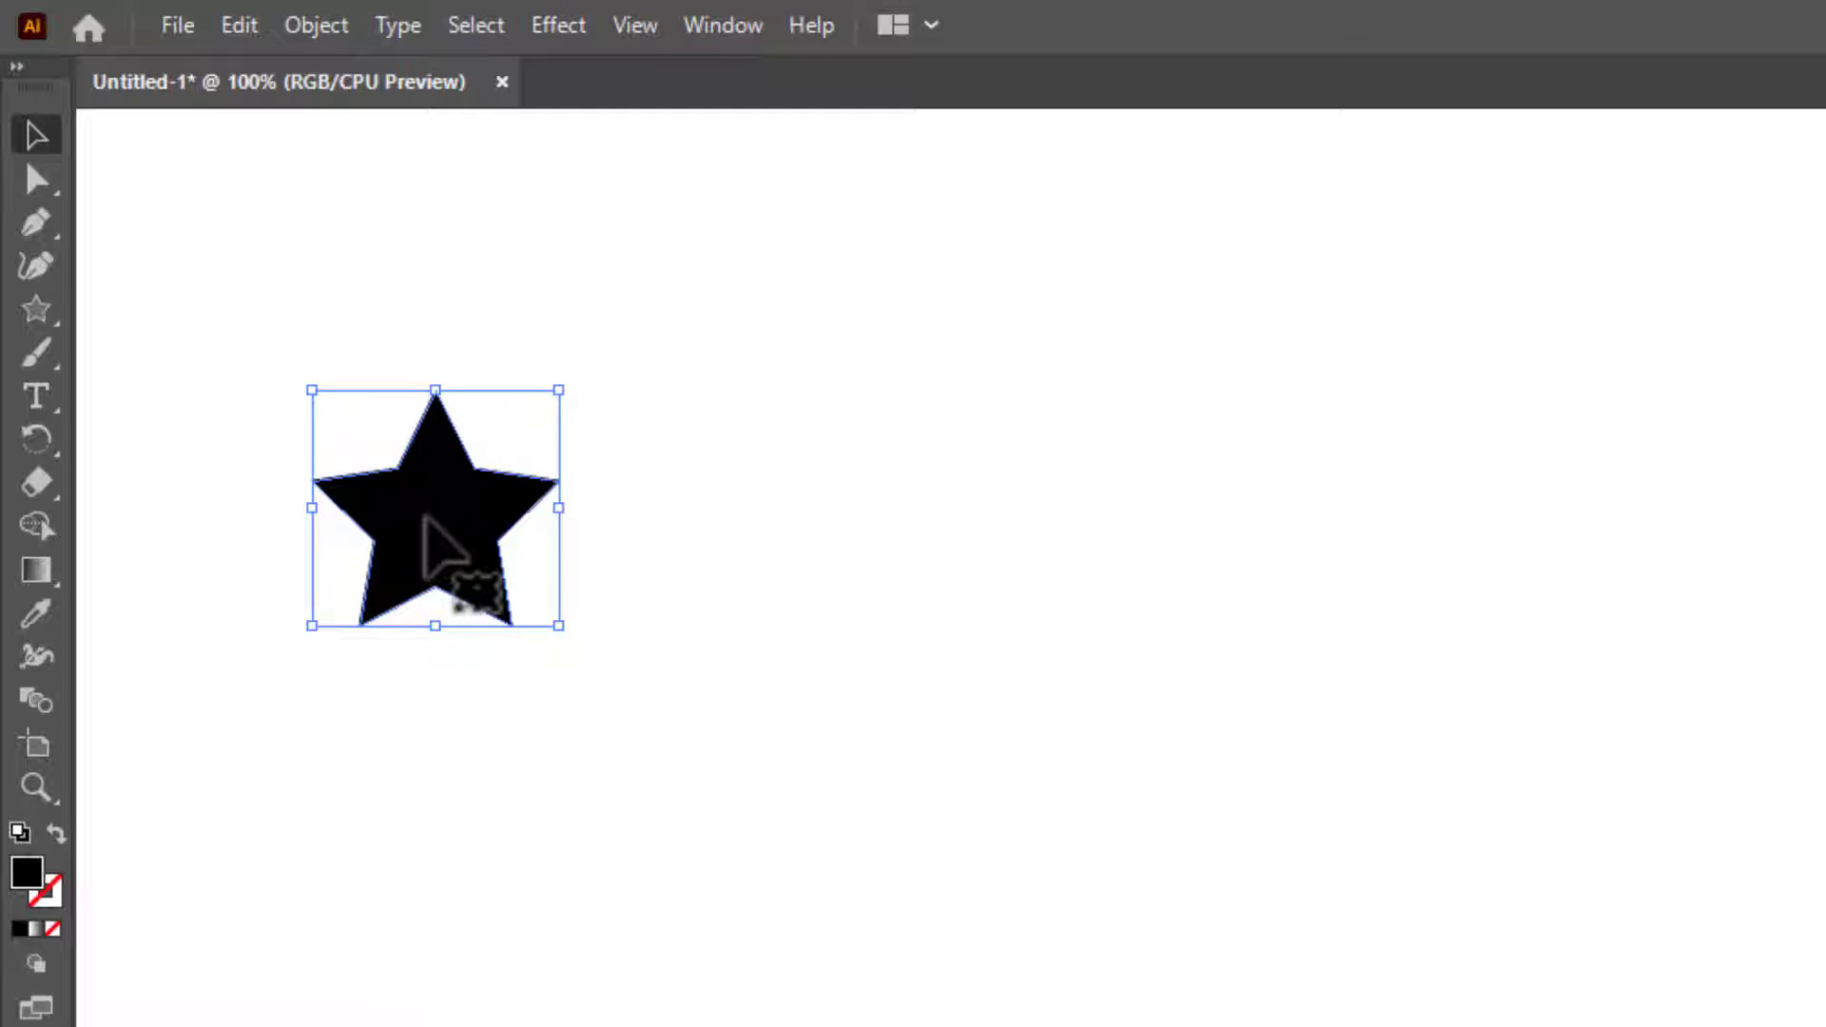
{"action": "left_click", "coordinate": [611, 803]}
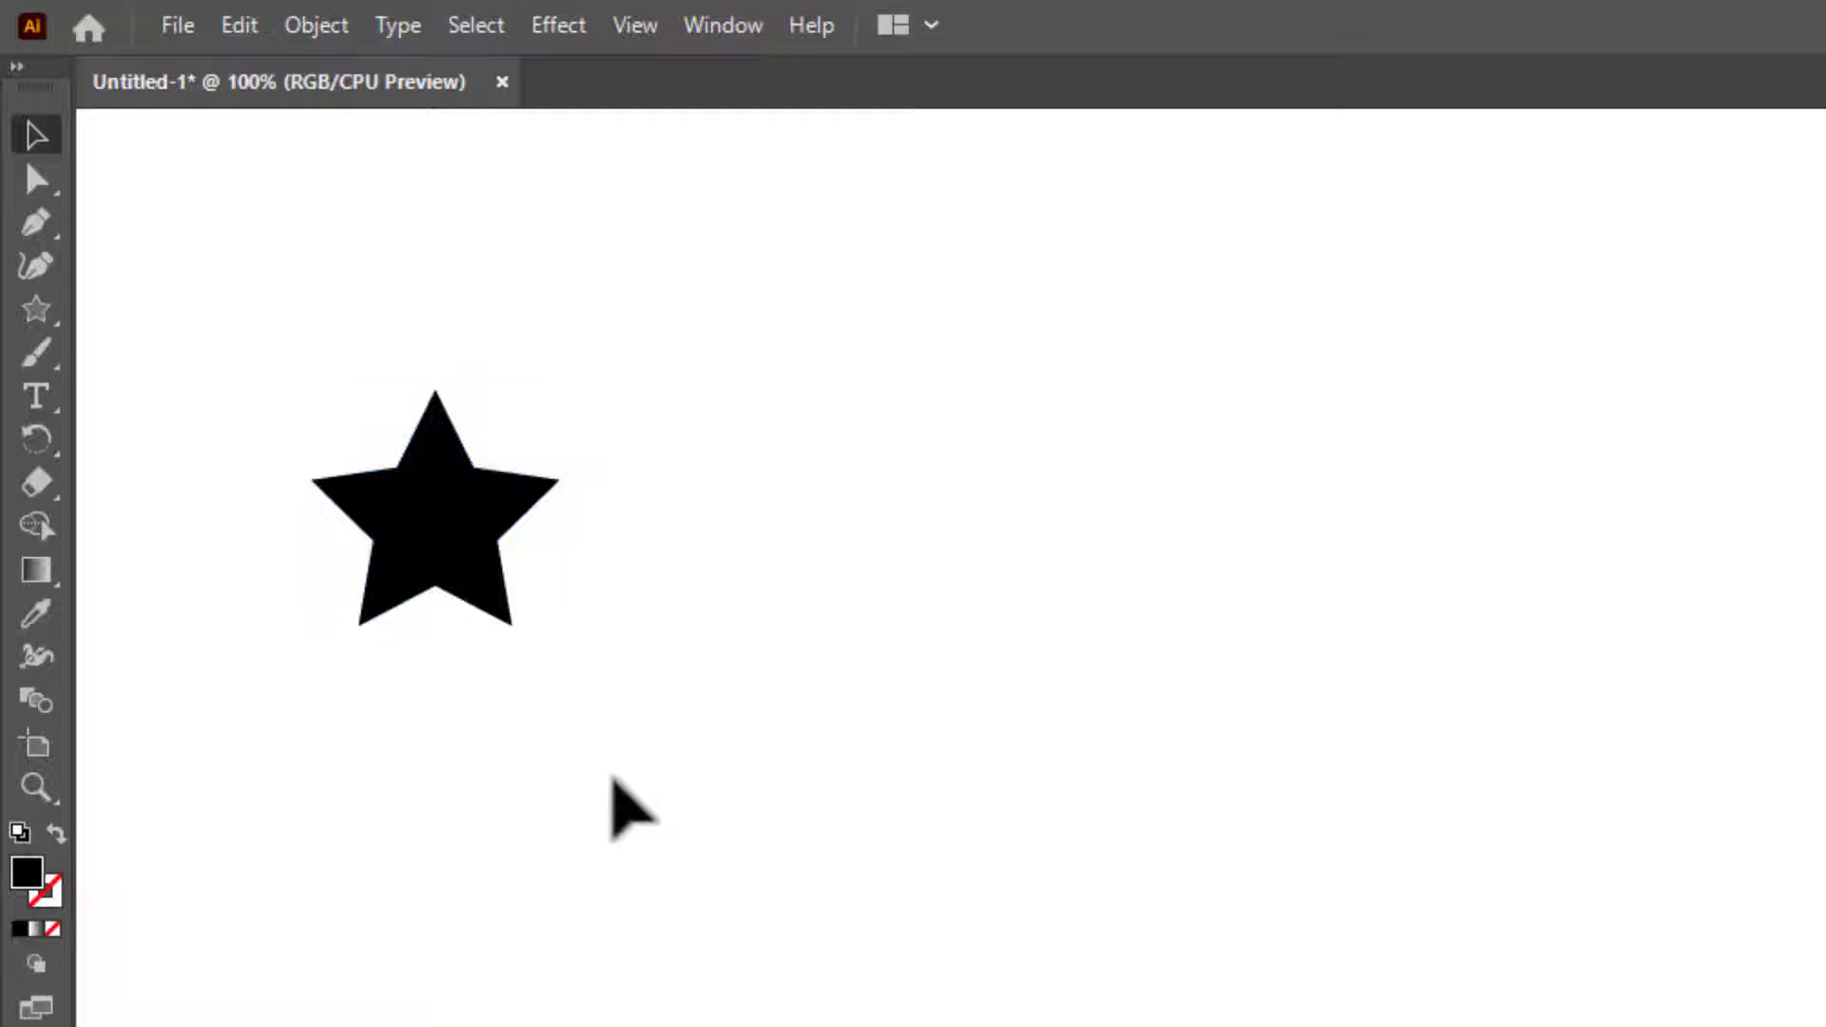
{"action": "left_click", "coordinate": [447, 542]}
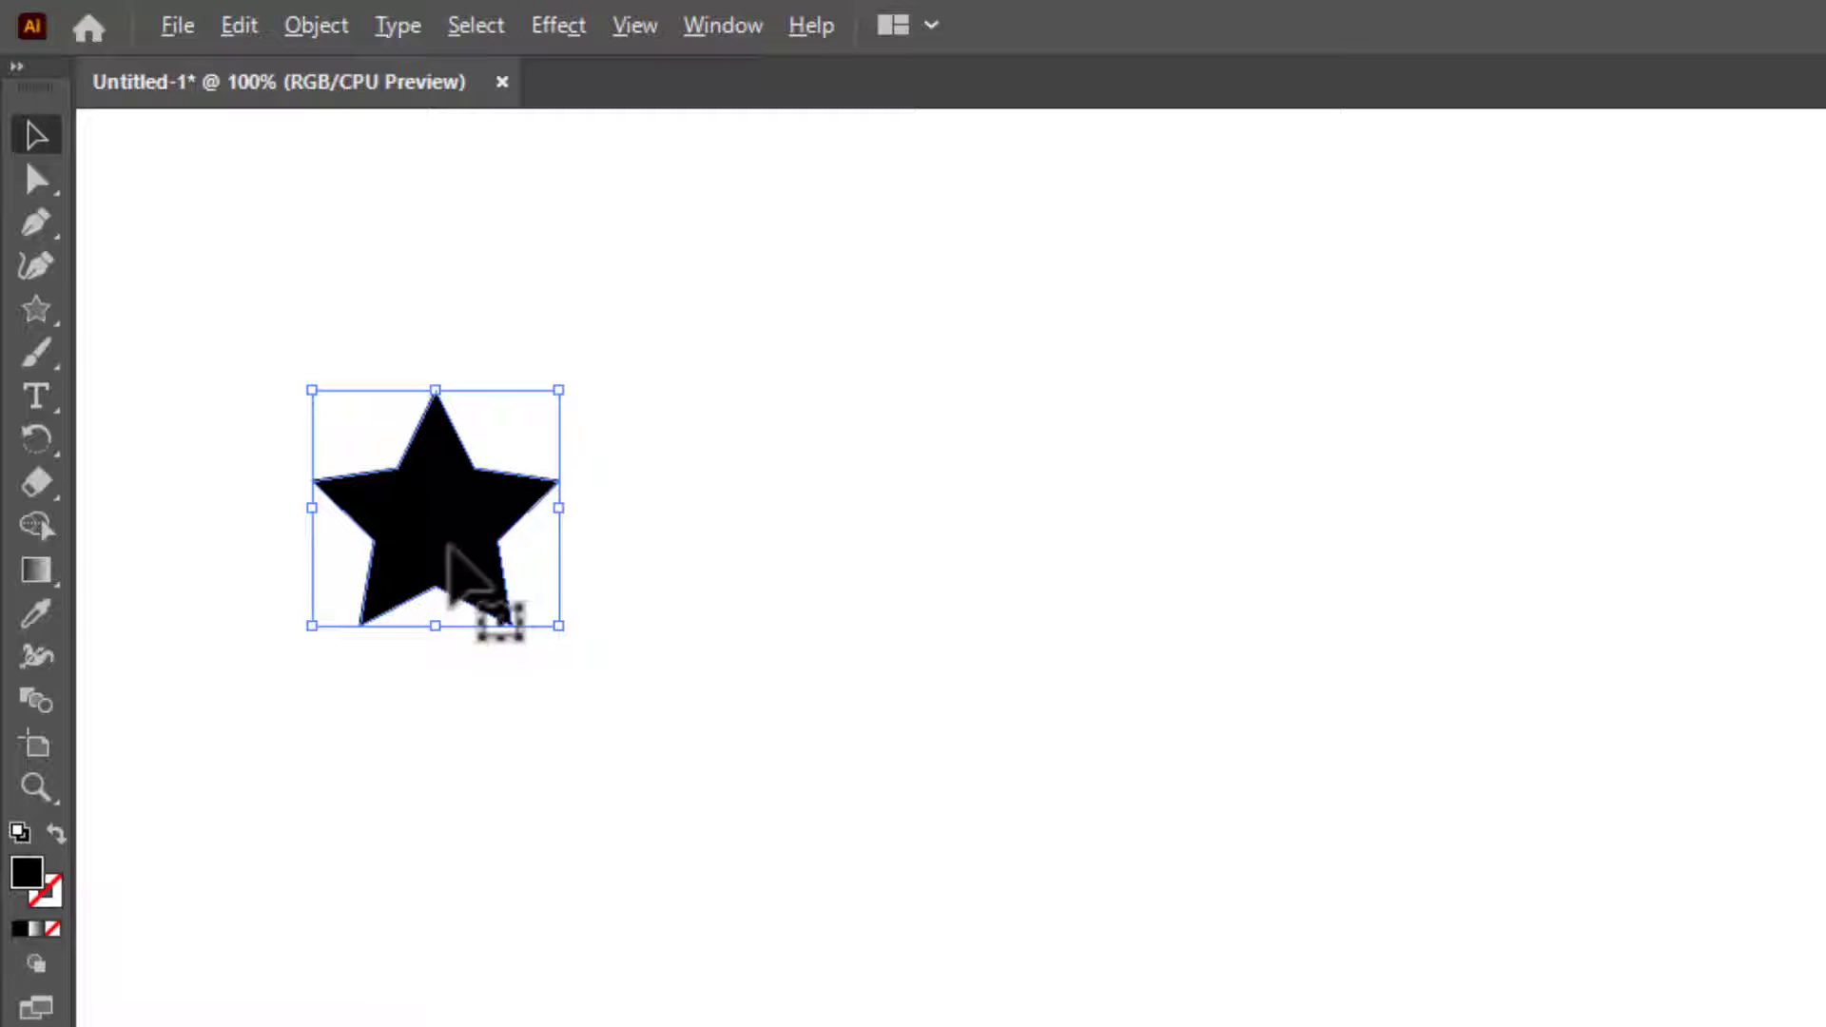
{"action": "key", "text": "alt"}
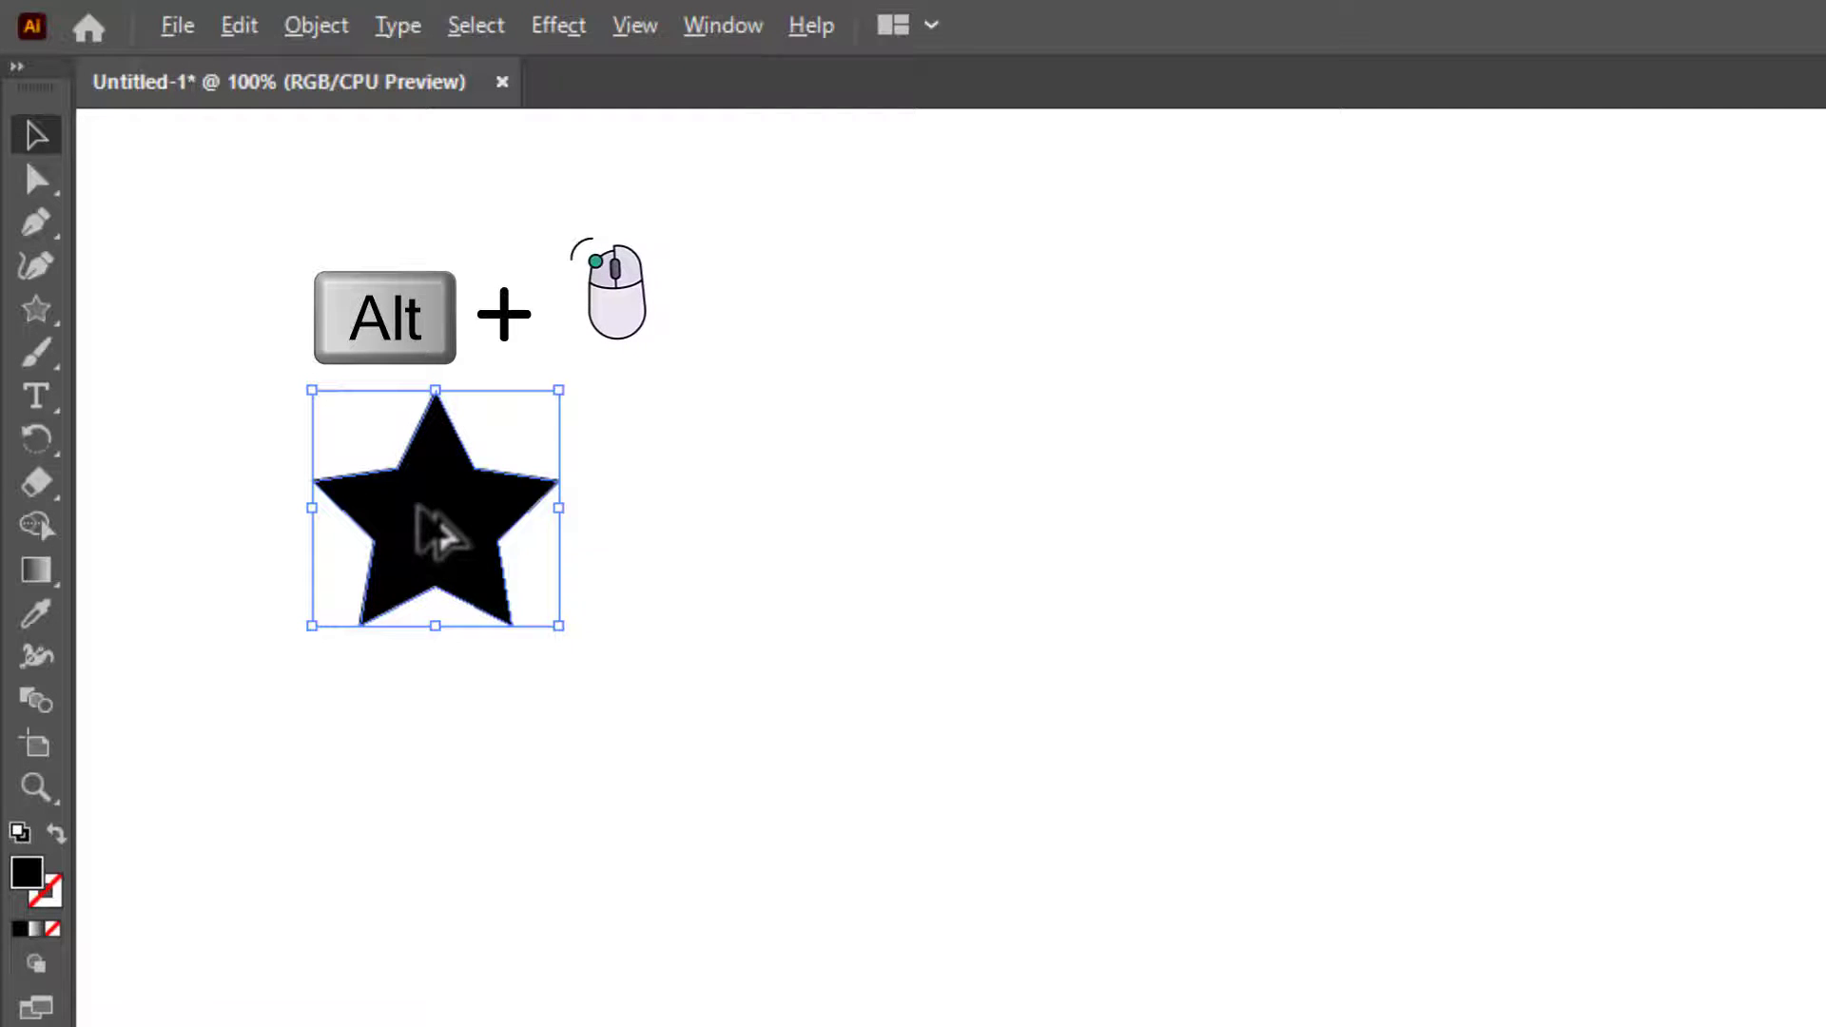
{"action": "left_click_drag", "start_coordinate": [424, 514], "coordinate": [671, 546]}
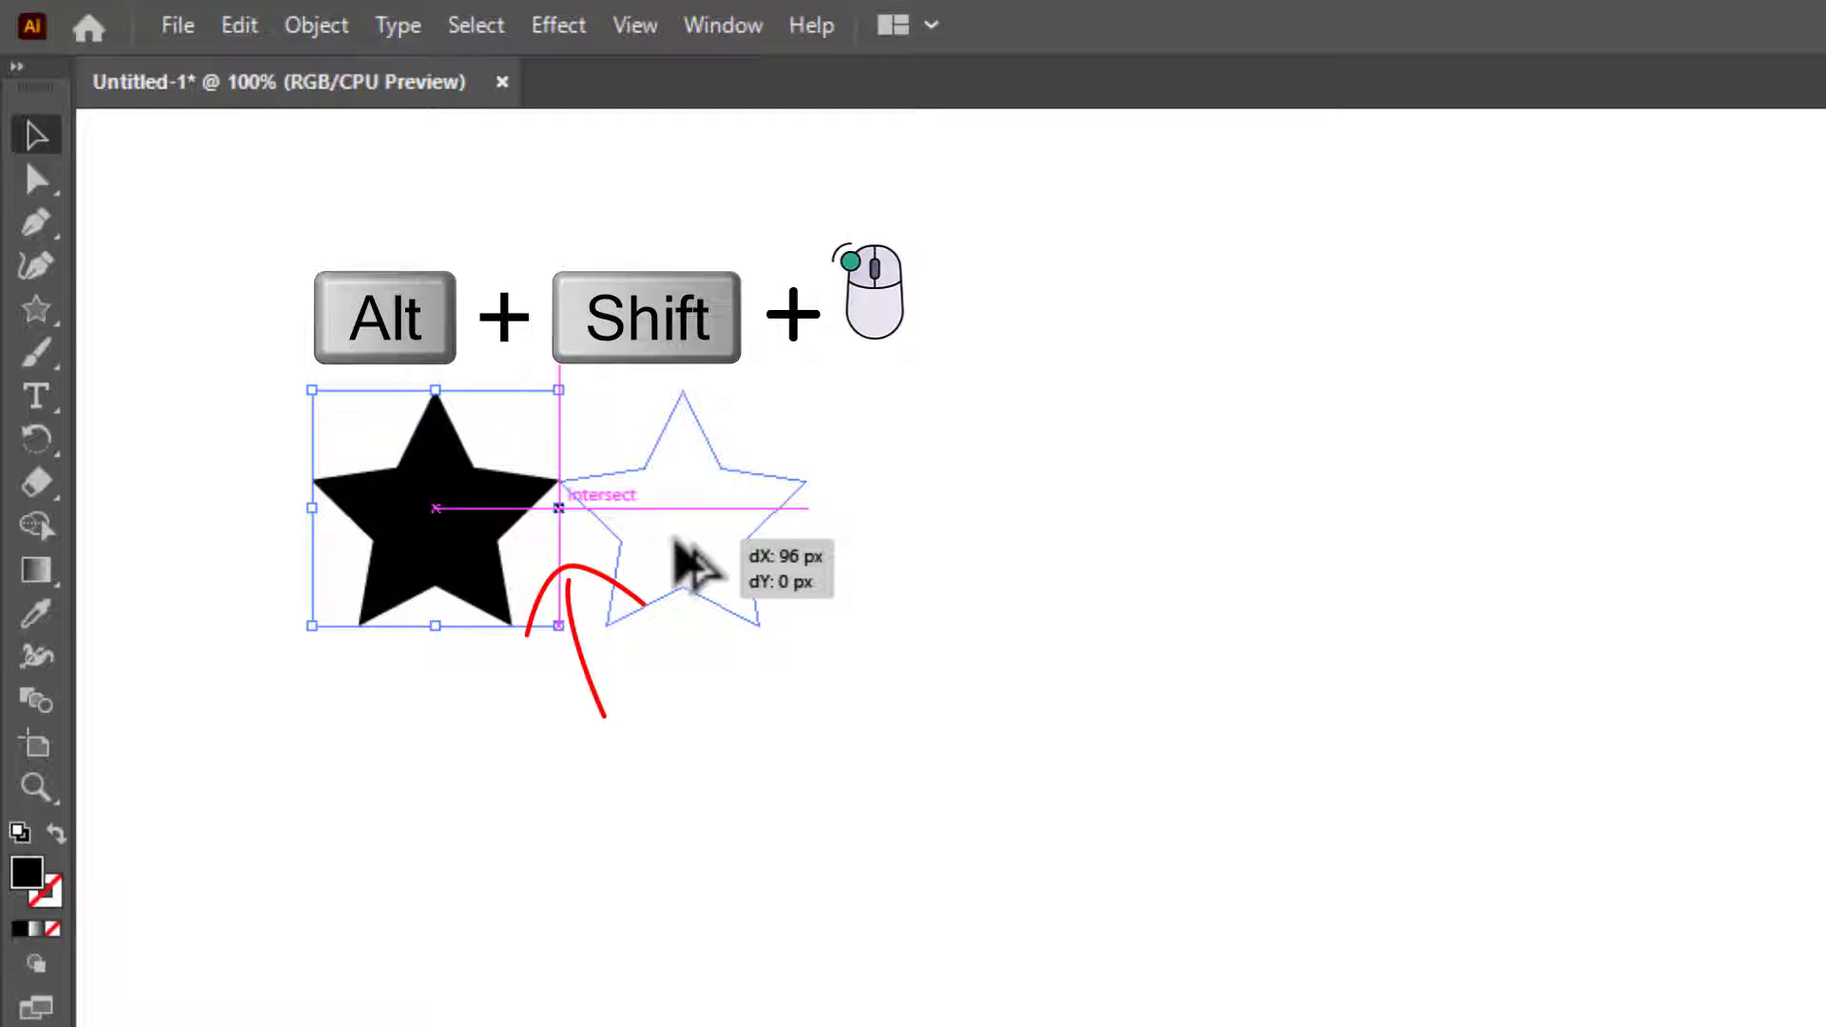
{"action": "left_click_drag", "start_coordinate": [676, 542], "coordinate": [689, 560]}
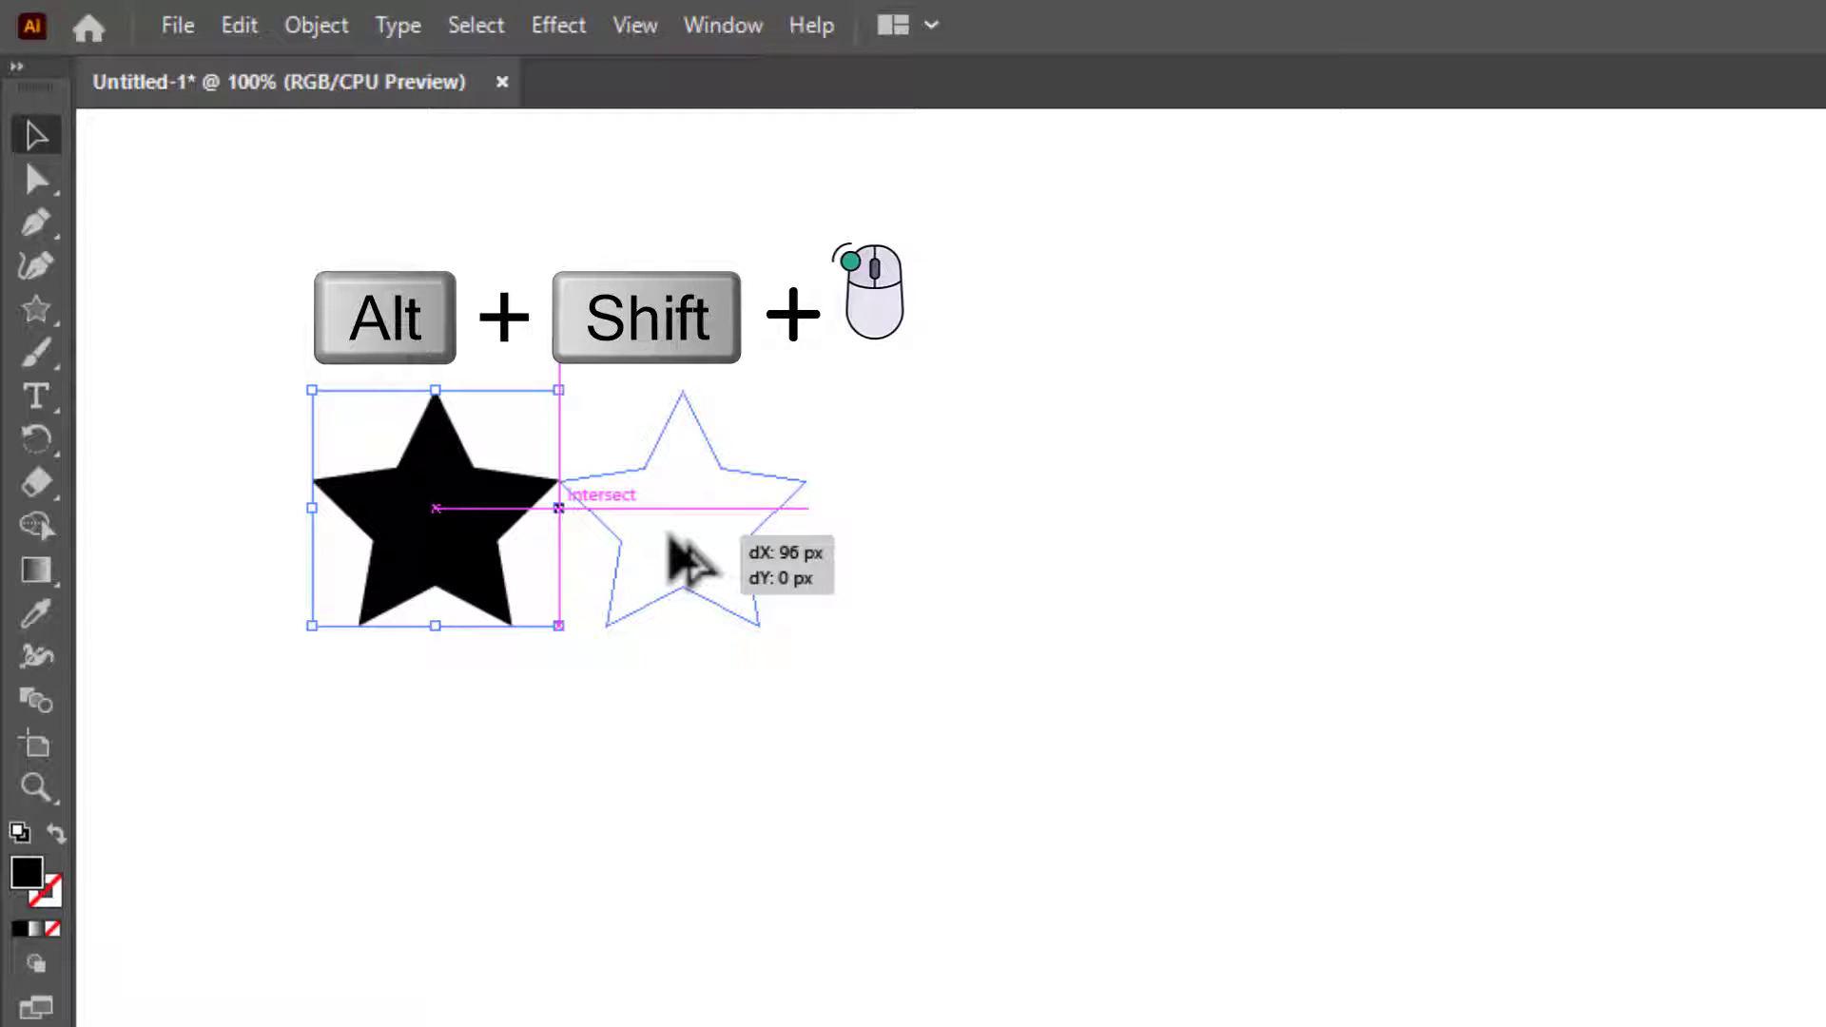
{"action": "left_click_drag", "start_coordinate": [689, 559], "coordinate": [687, 559]}
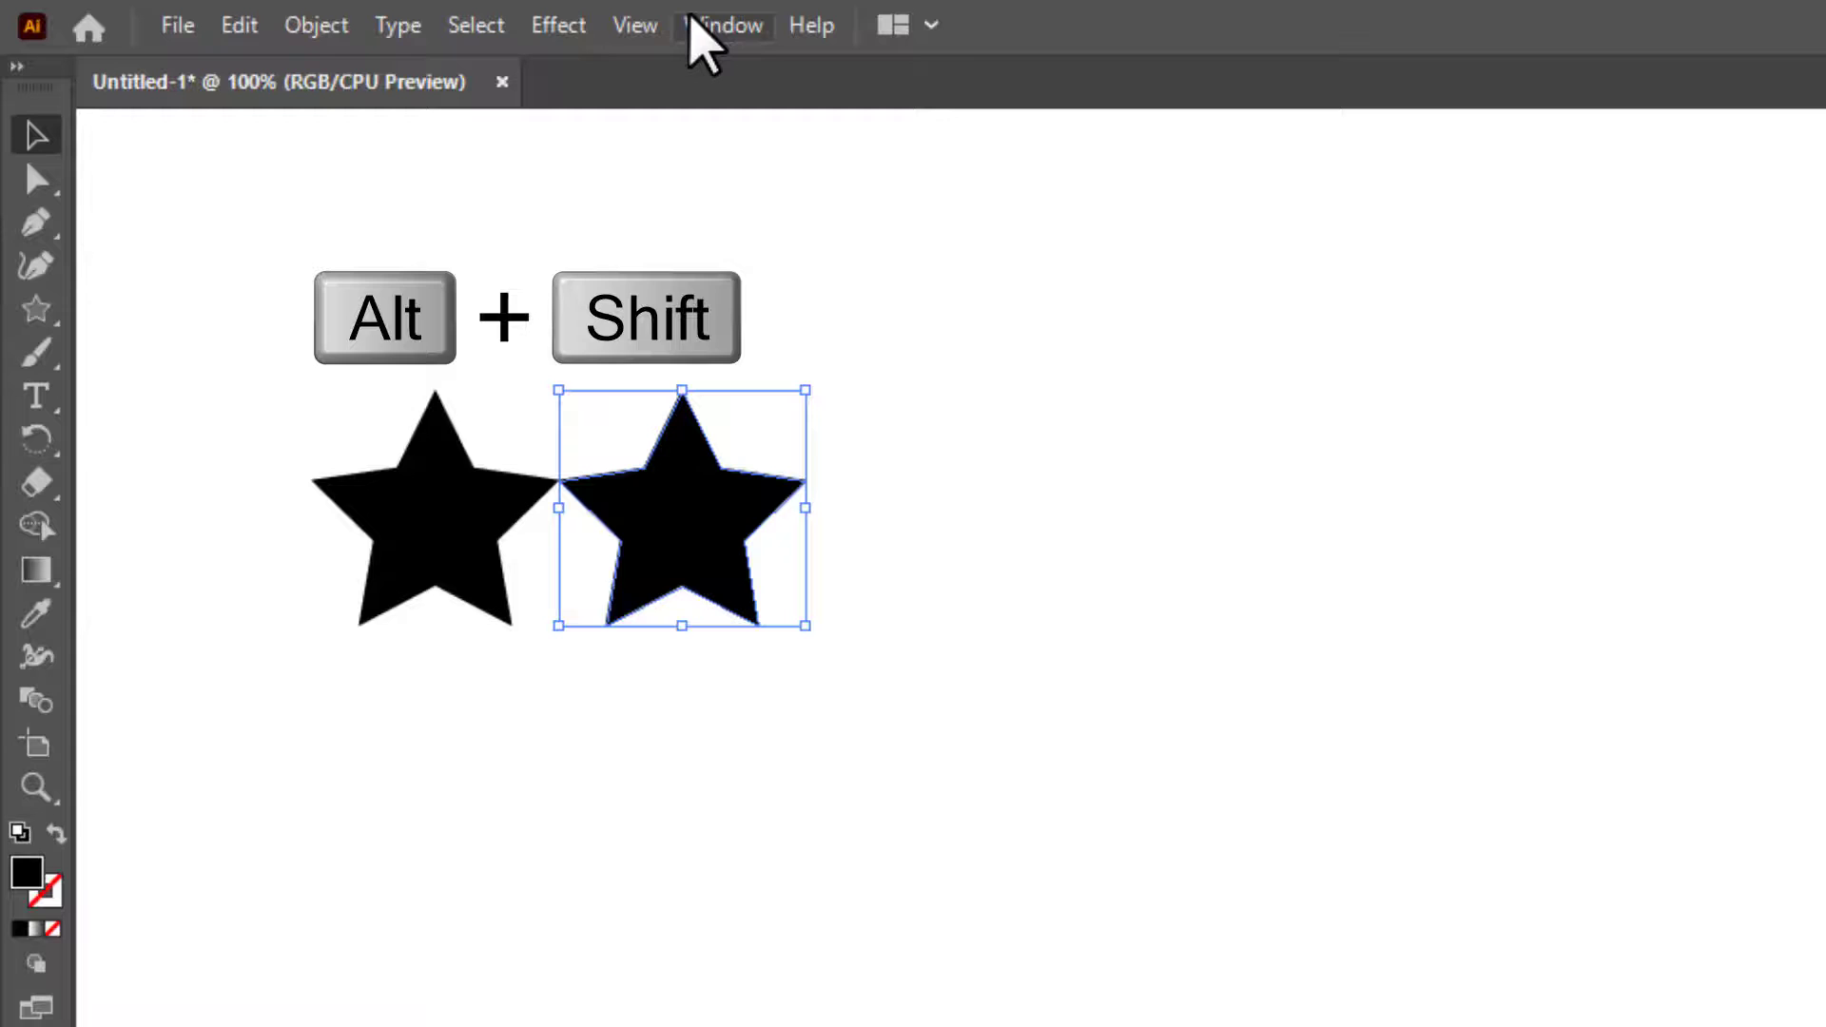
- Repeat the copy with Ctrl+D to extend the row to ten stars
{"action": "left_click", "coordinate": [635, 26]}
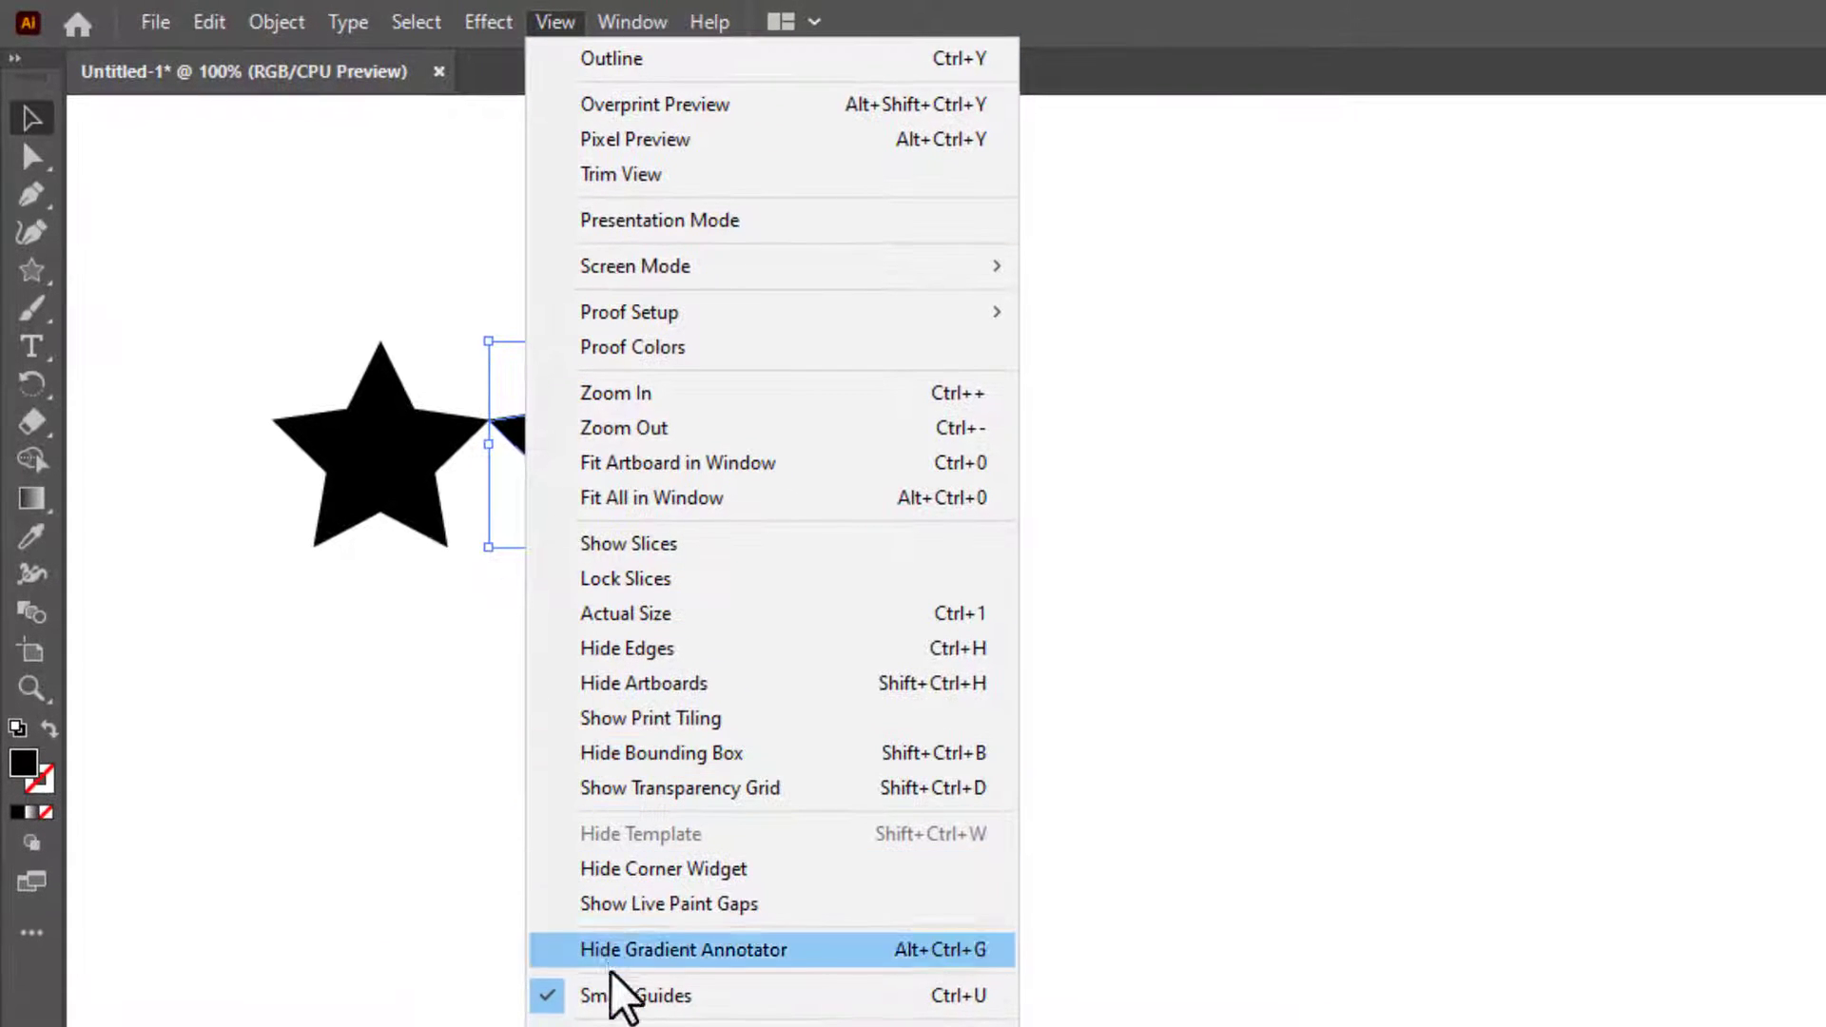
{"action": "left_click", "coordinate": [385, 751]}
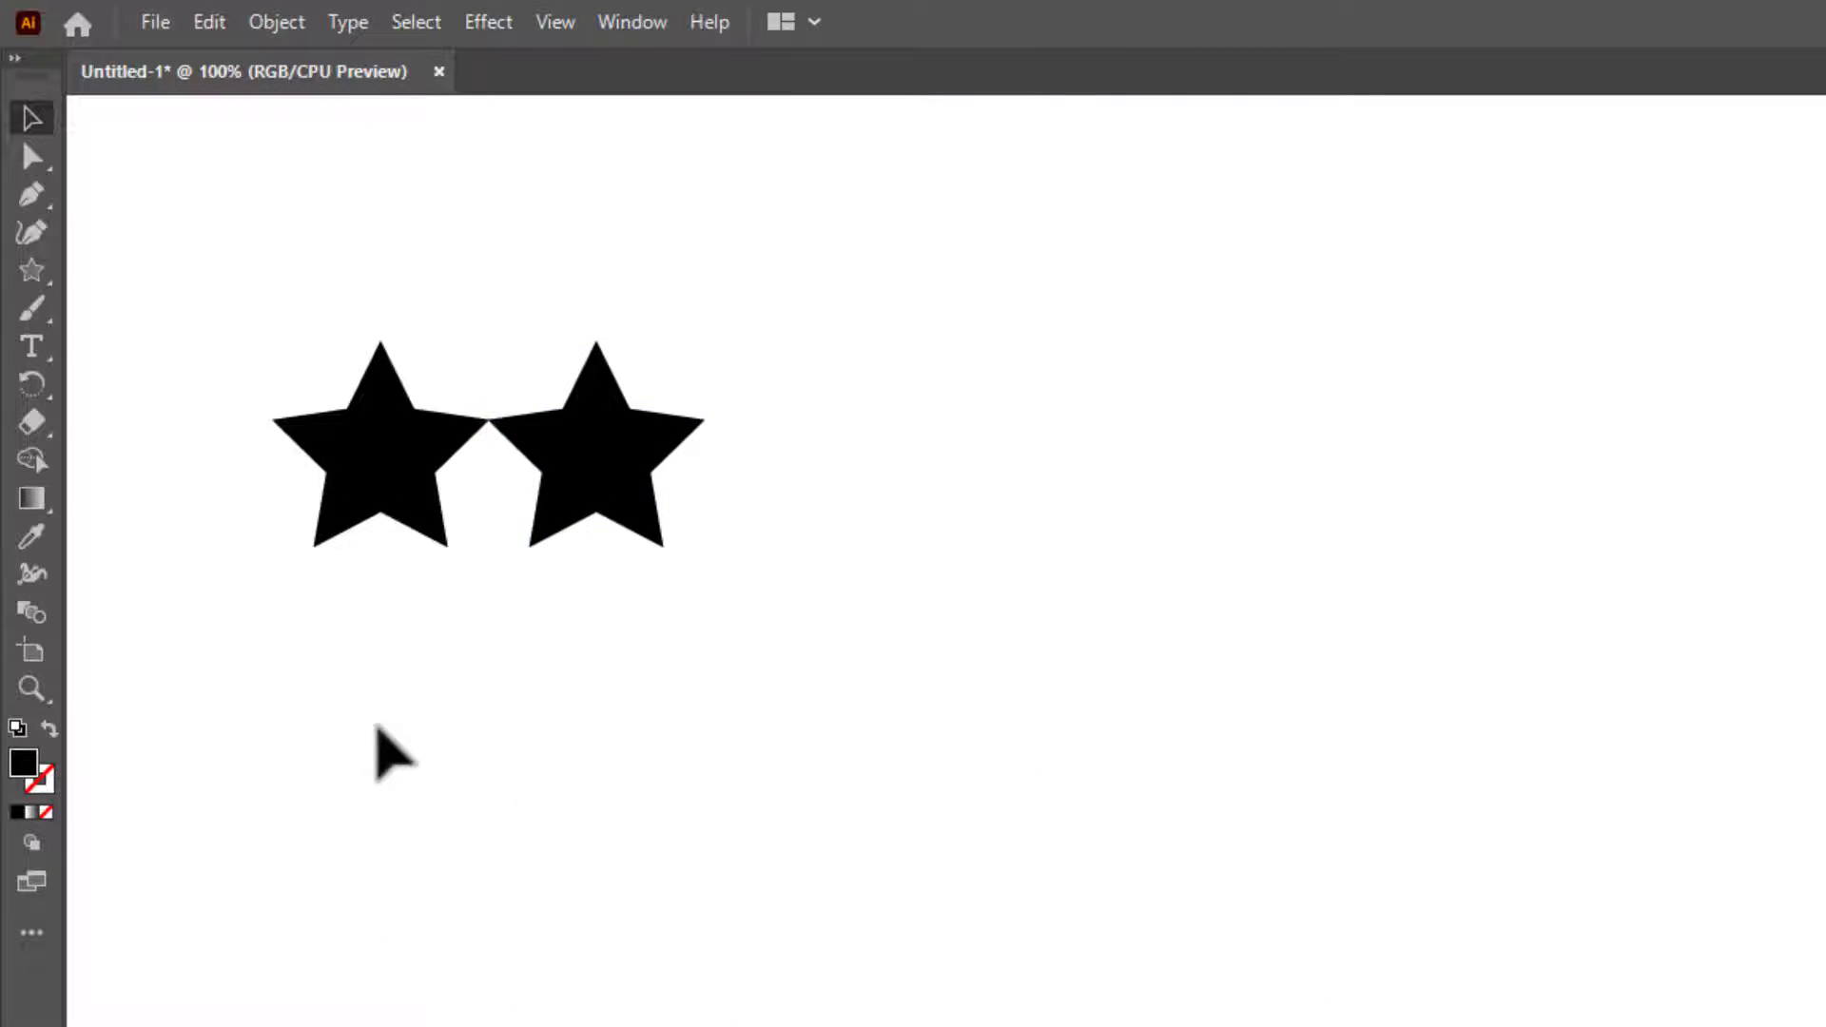
{"action": "left_click", "coordinate": [601, 468]}
{"action": "key", "text": "ctrl+d"}
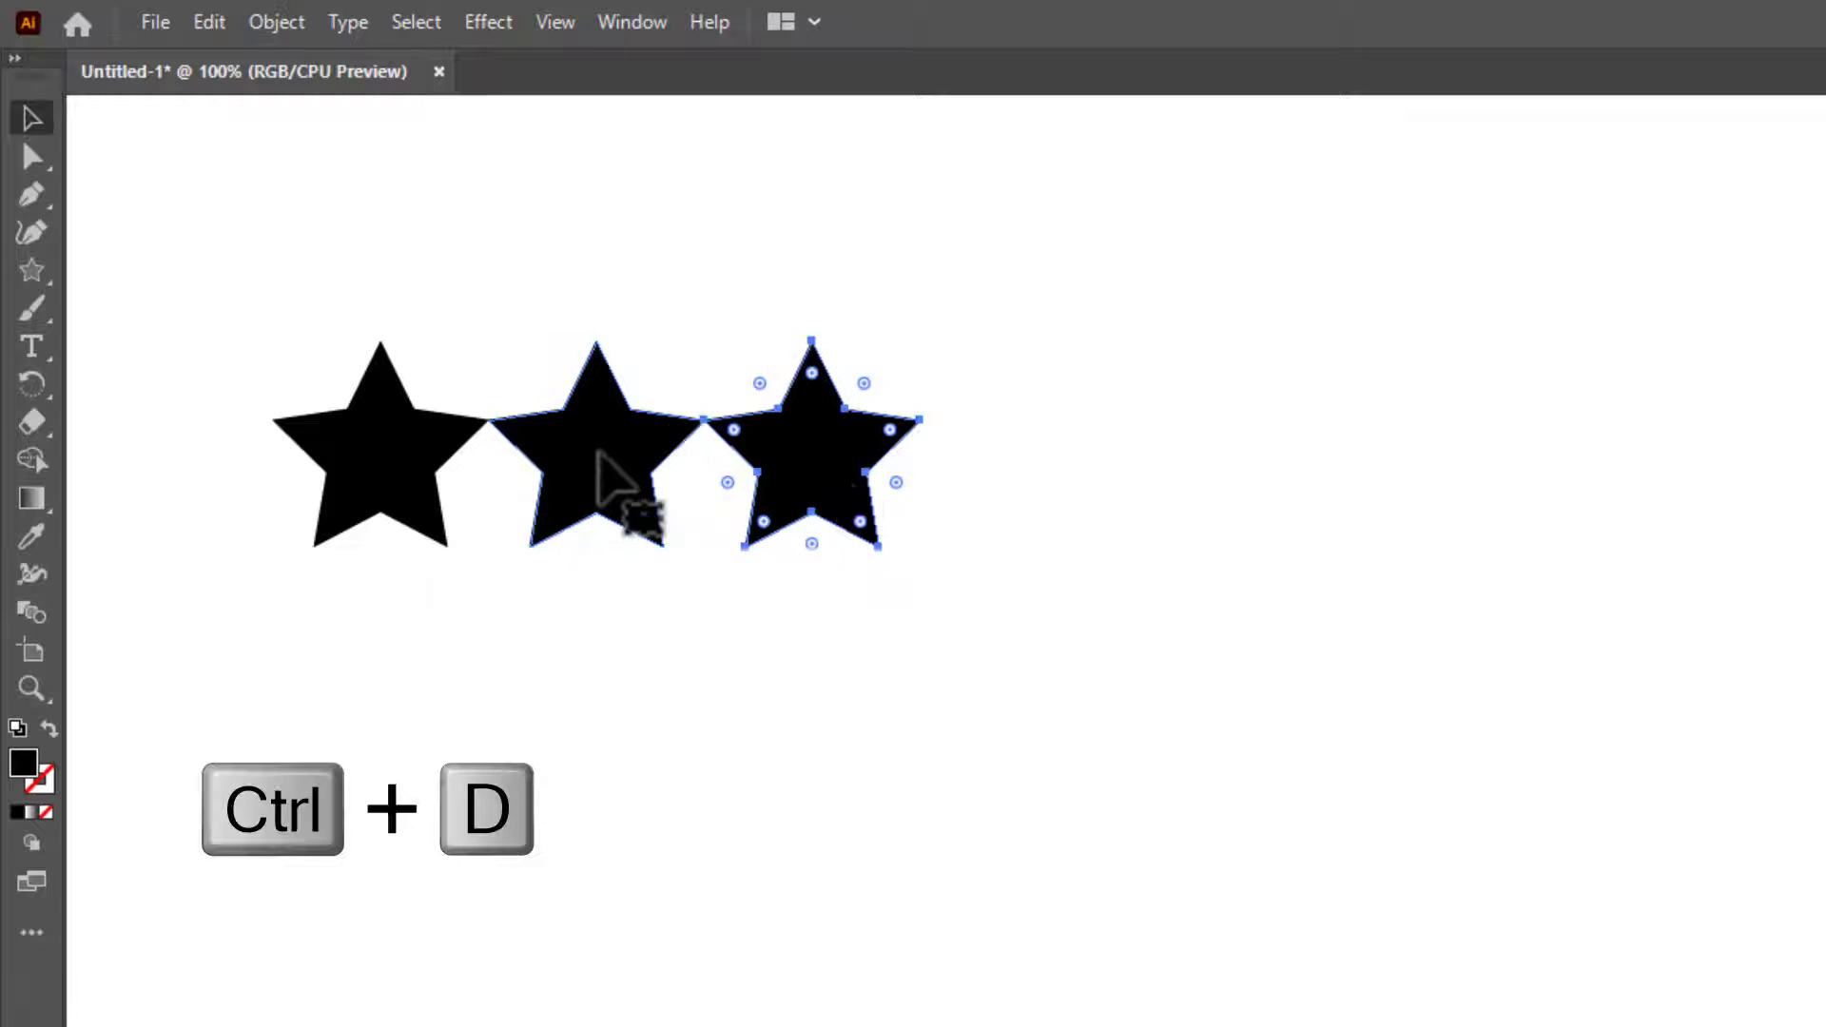
{"action": "key", "text": "ctrl+d"}
{"action": "key", "text": "ctrl+d"}
{"action": "key", "text": "ctrl+d"}
{"action": "key", "text": "ctrl+d"}
{"action": "key", "text": "ctrl+d"}
{"action": "key", "text": "ctrl+d"}
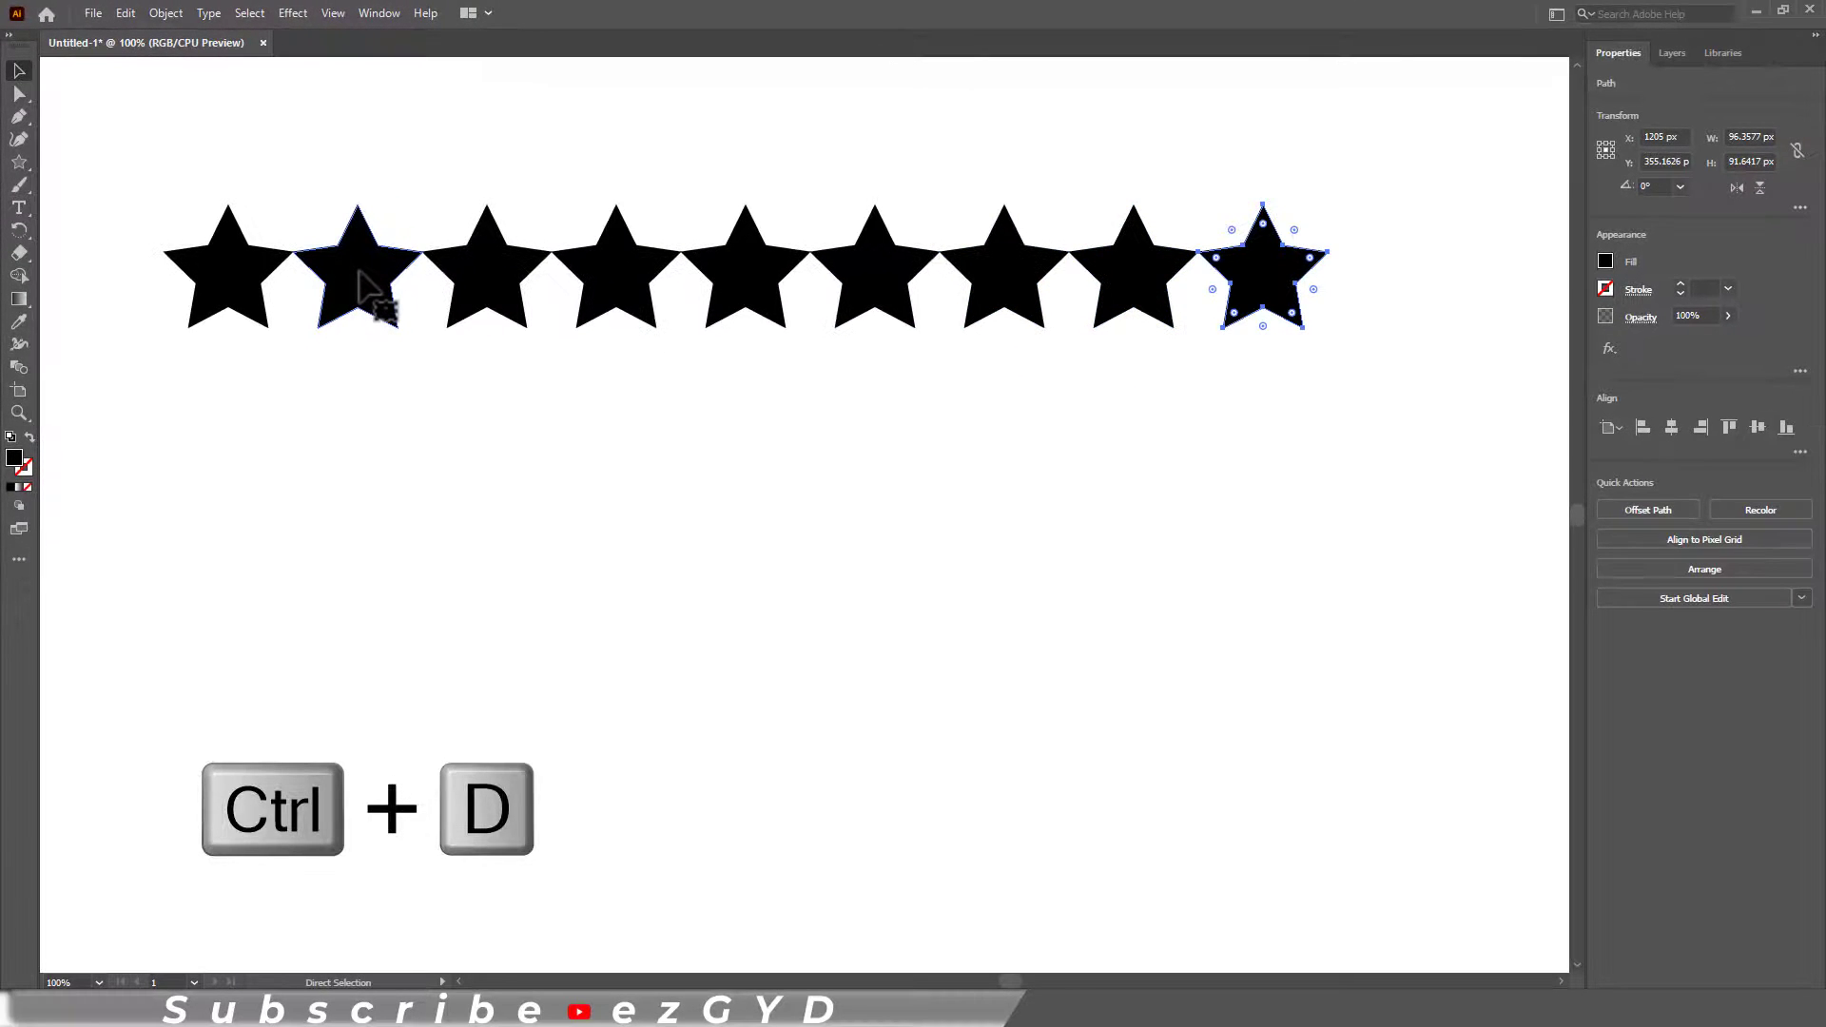
{"action": "key", "text": "ctrl+d"}
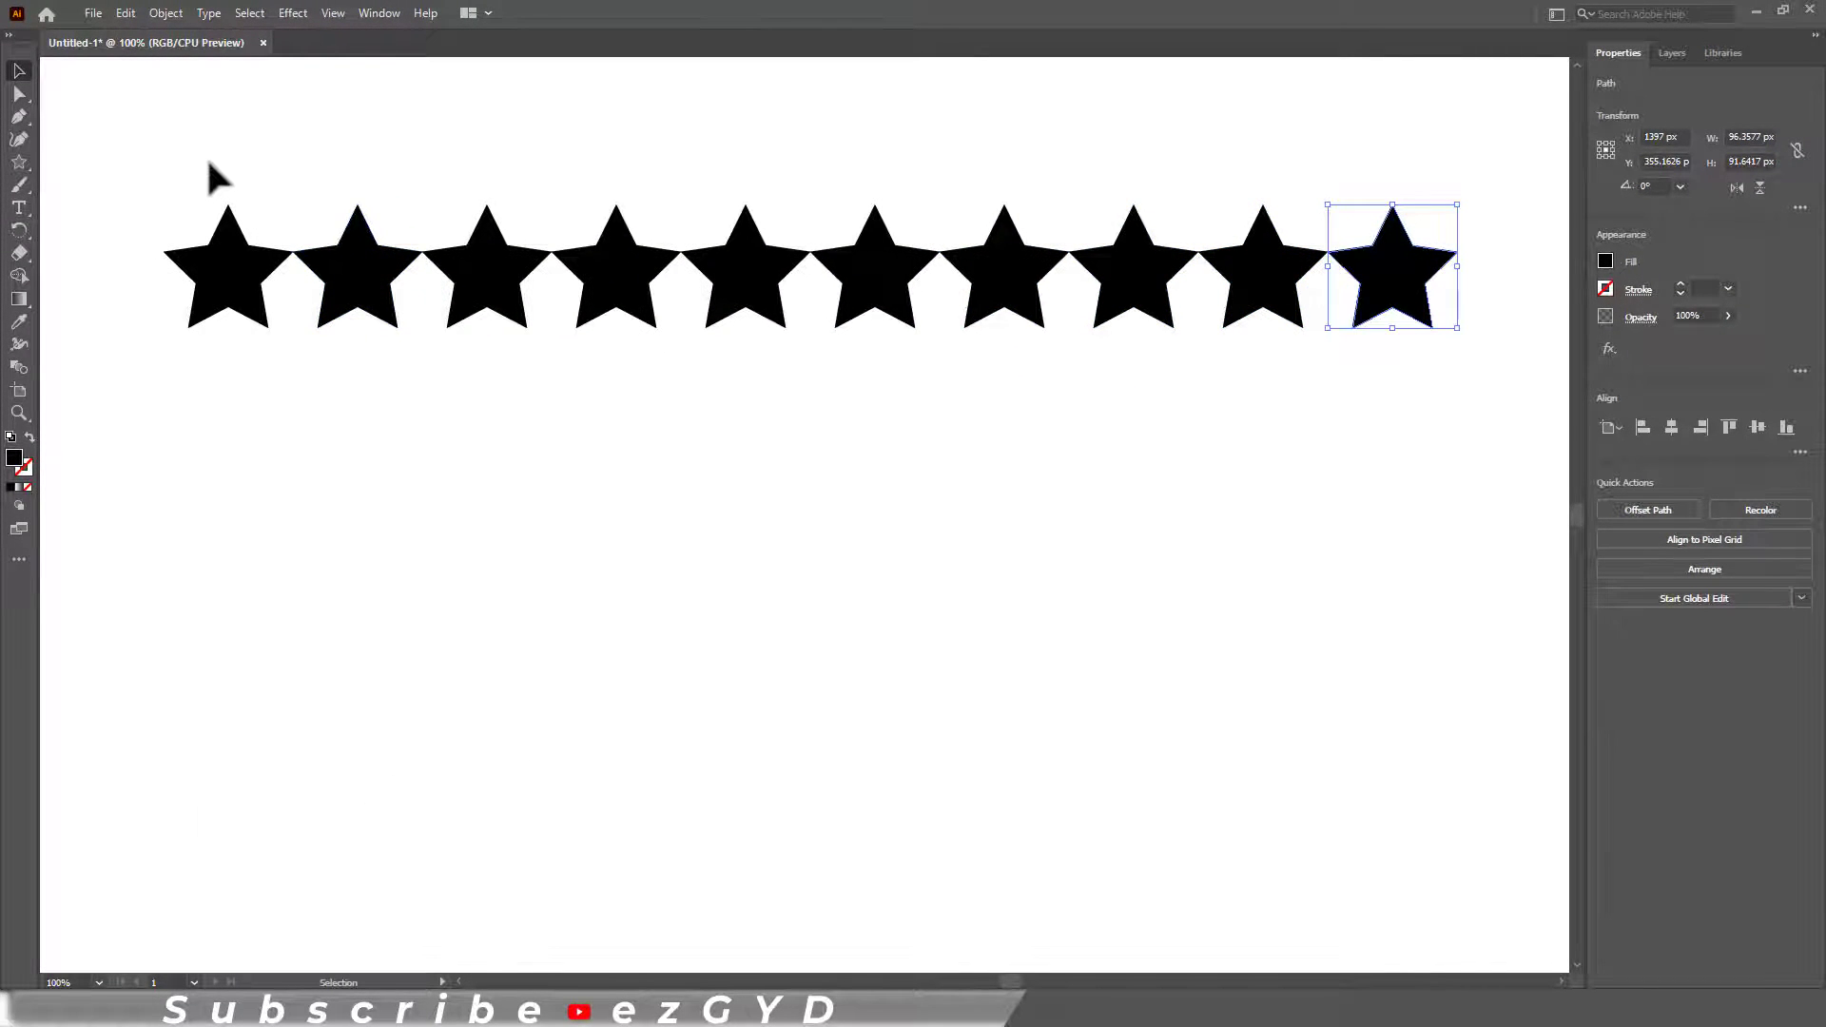
- Copy the ten-star row straight down and repeat it into a six-row grid
{"action": "left_click_drag", "start_coordinate": [267, 283], "coordinate": [1455, 442]}
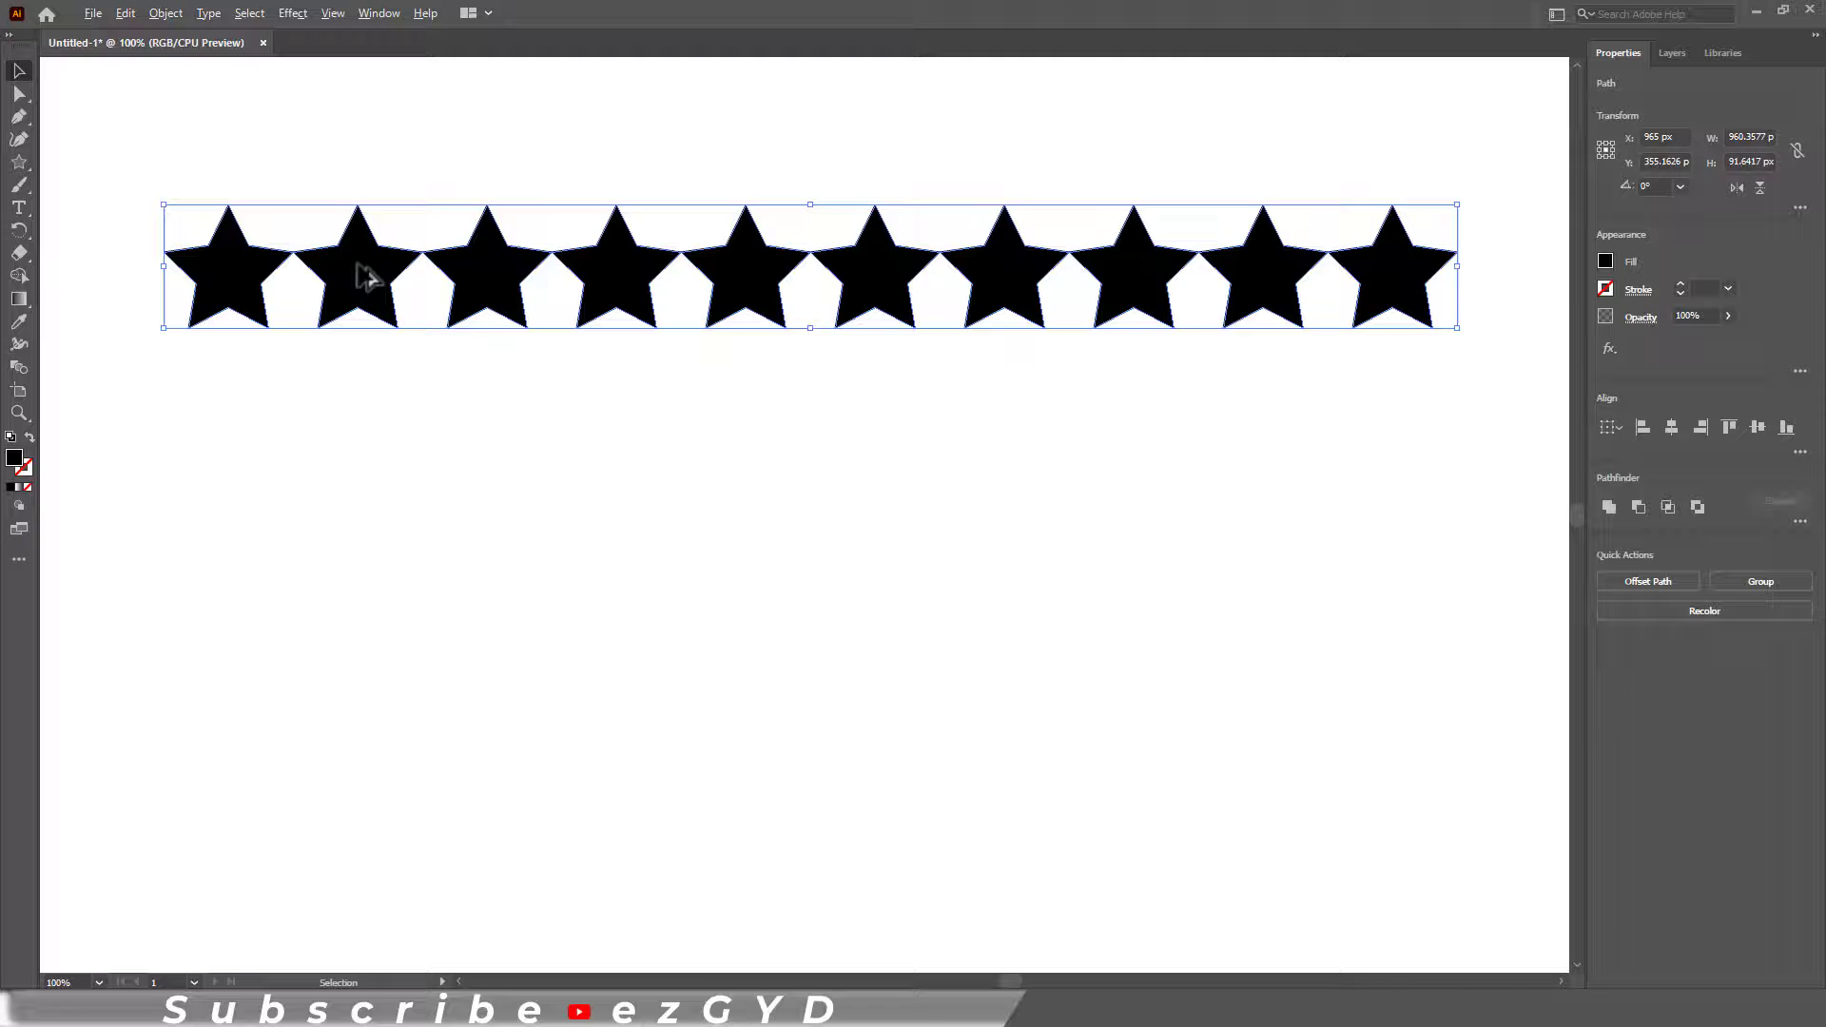
{"action": "left_click_drag", "start_coordinate": [364, 276], "coordinate": [381, 409]}
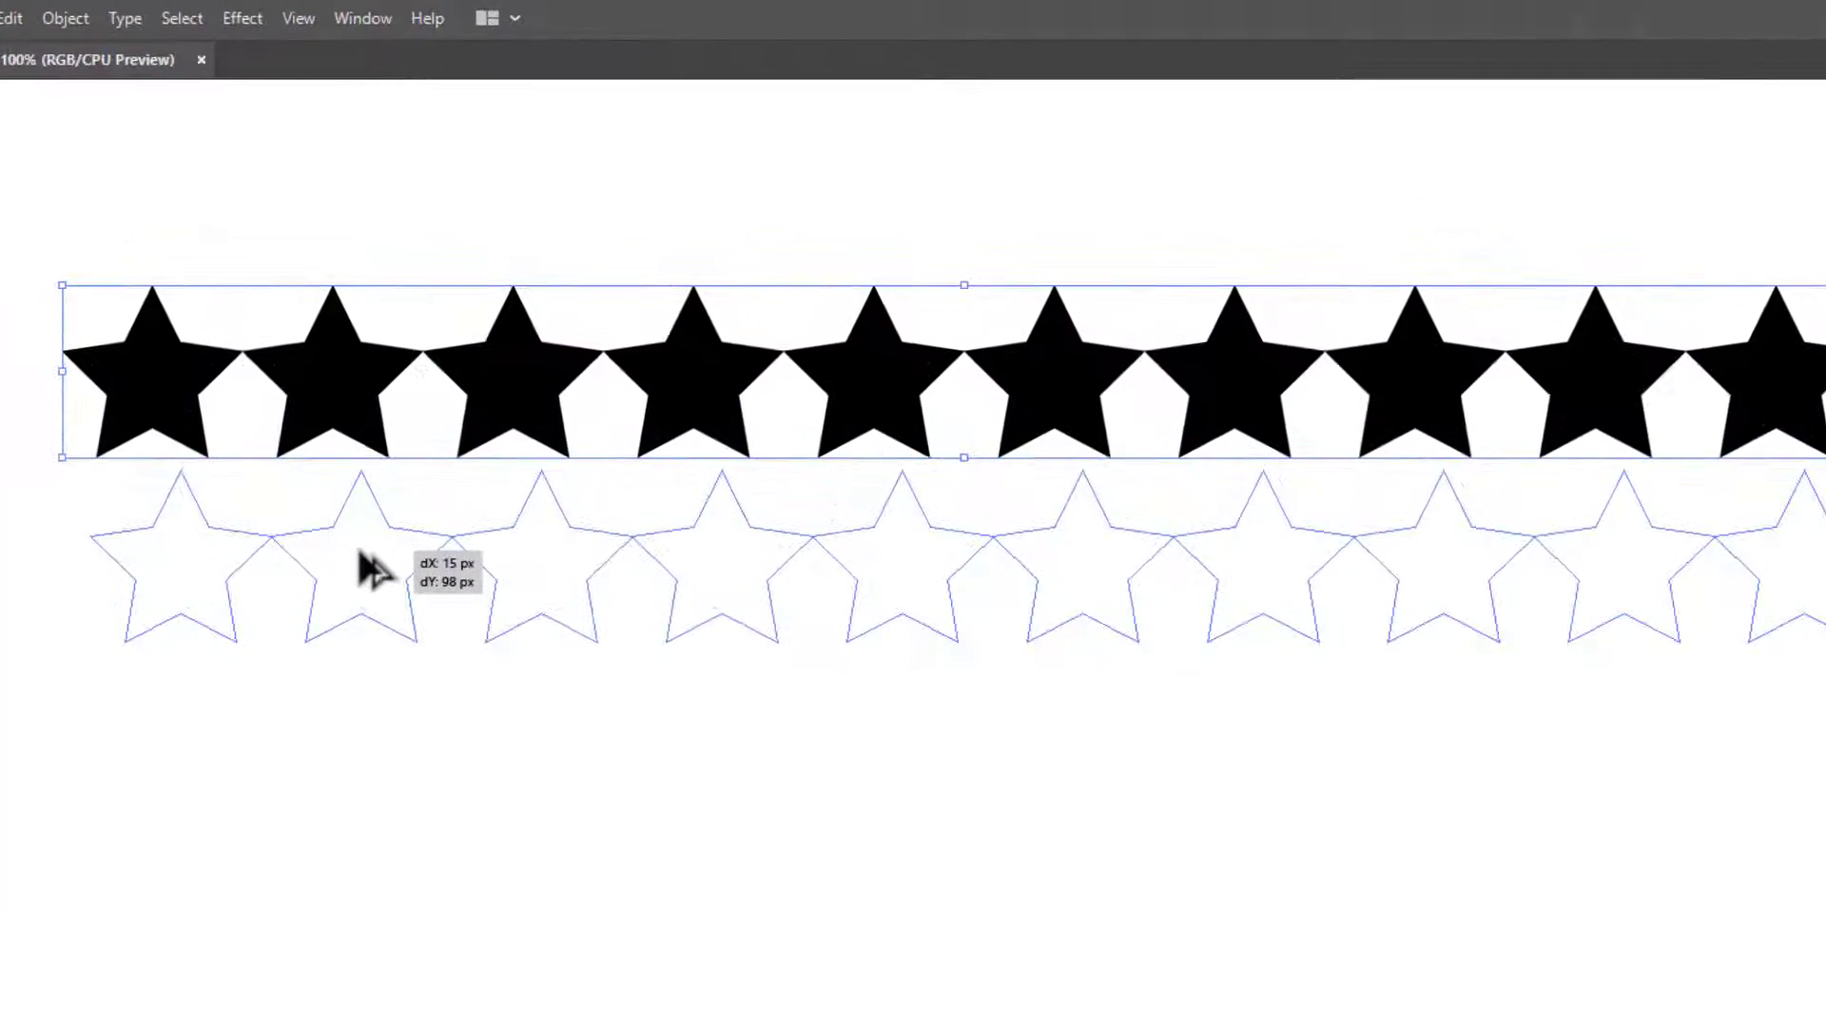
{"action": "left_click_drag", "start_coordinate": [361, 554], "coordinate": [339, 543]}
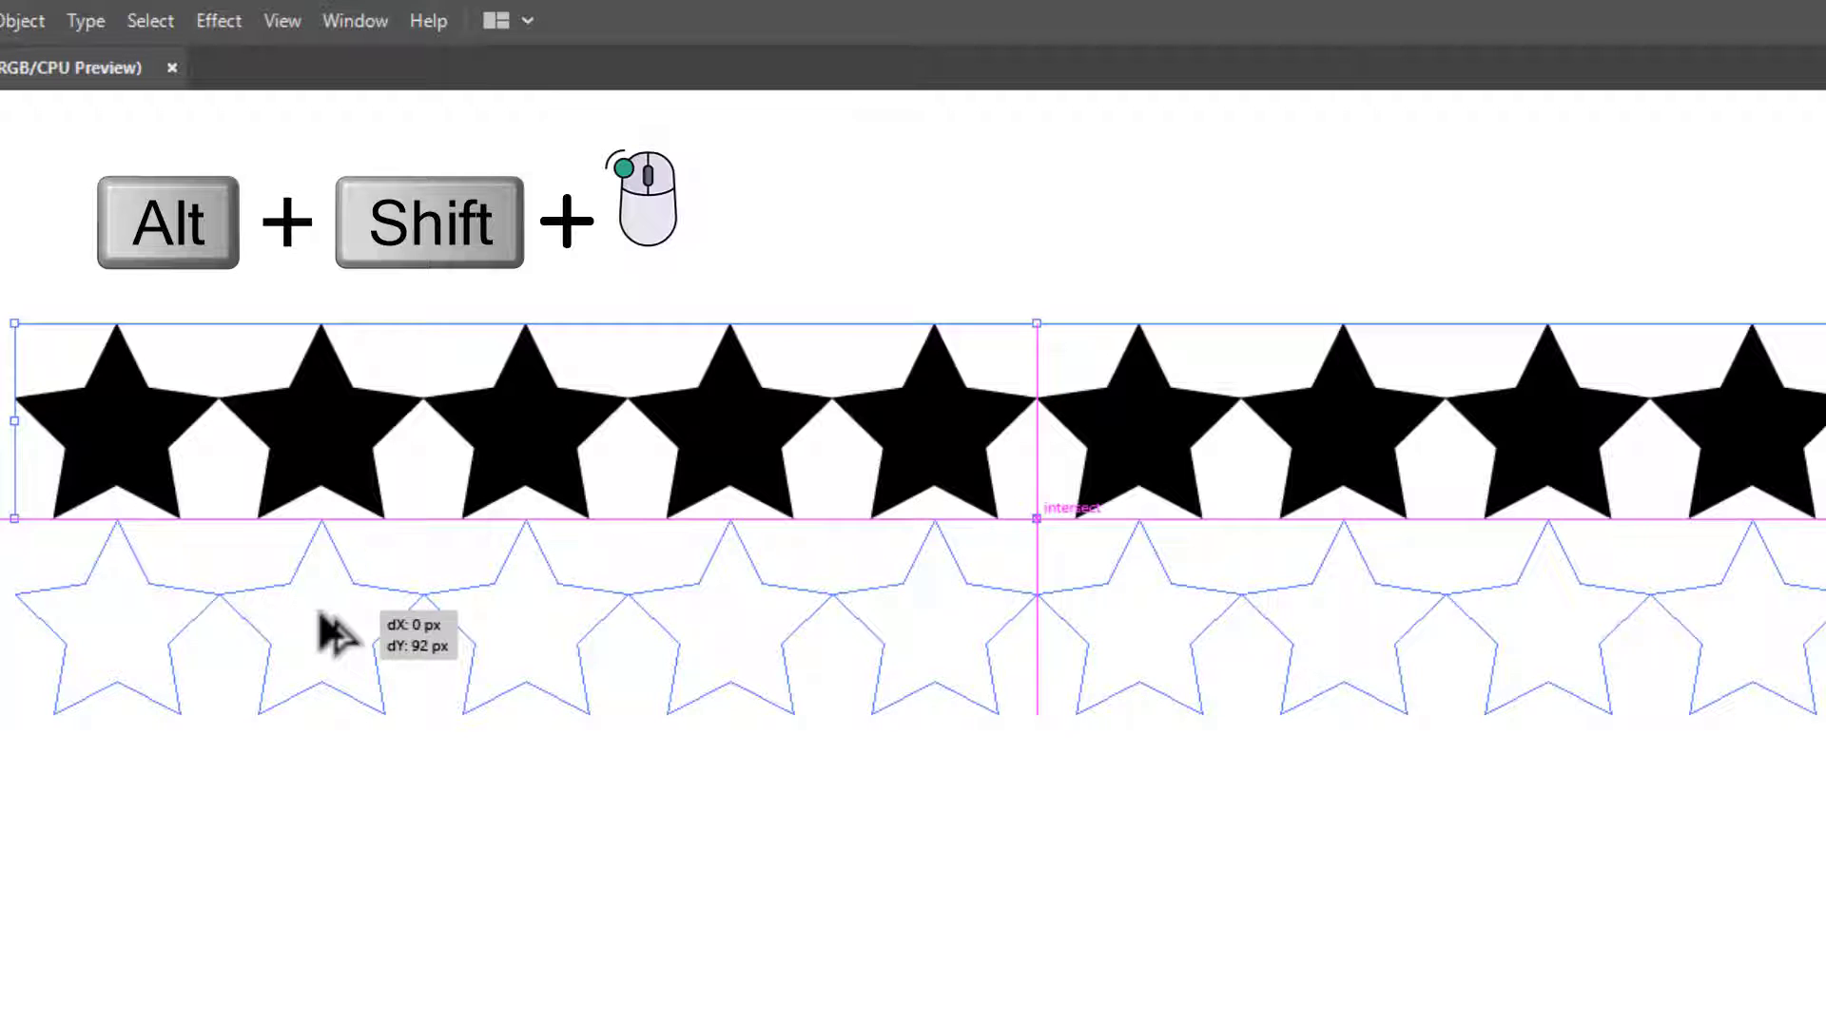
{"action": "left_click_drag", "start_coordinate": [321, 617], "coordinate": [320, 615]}
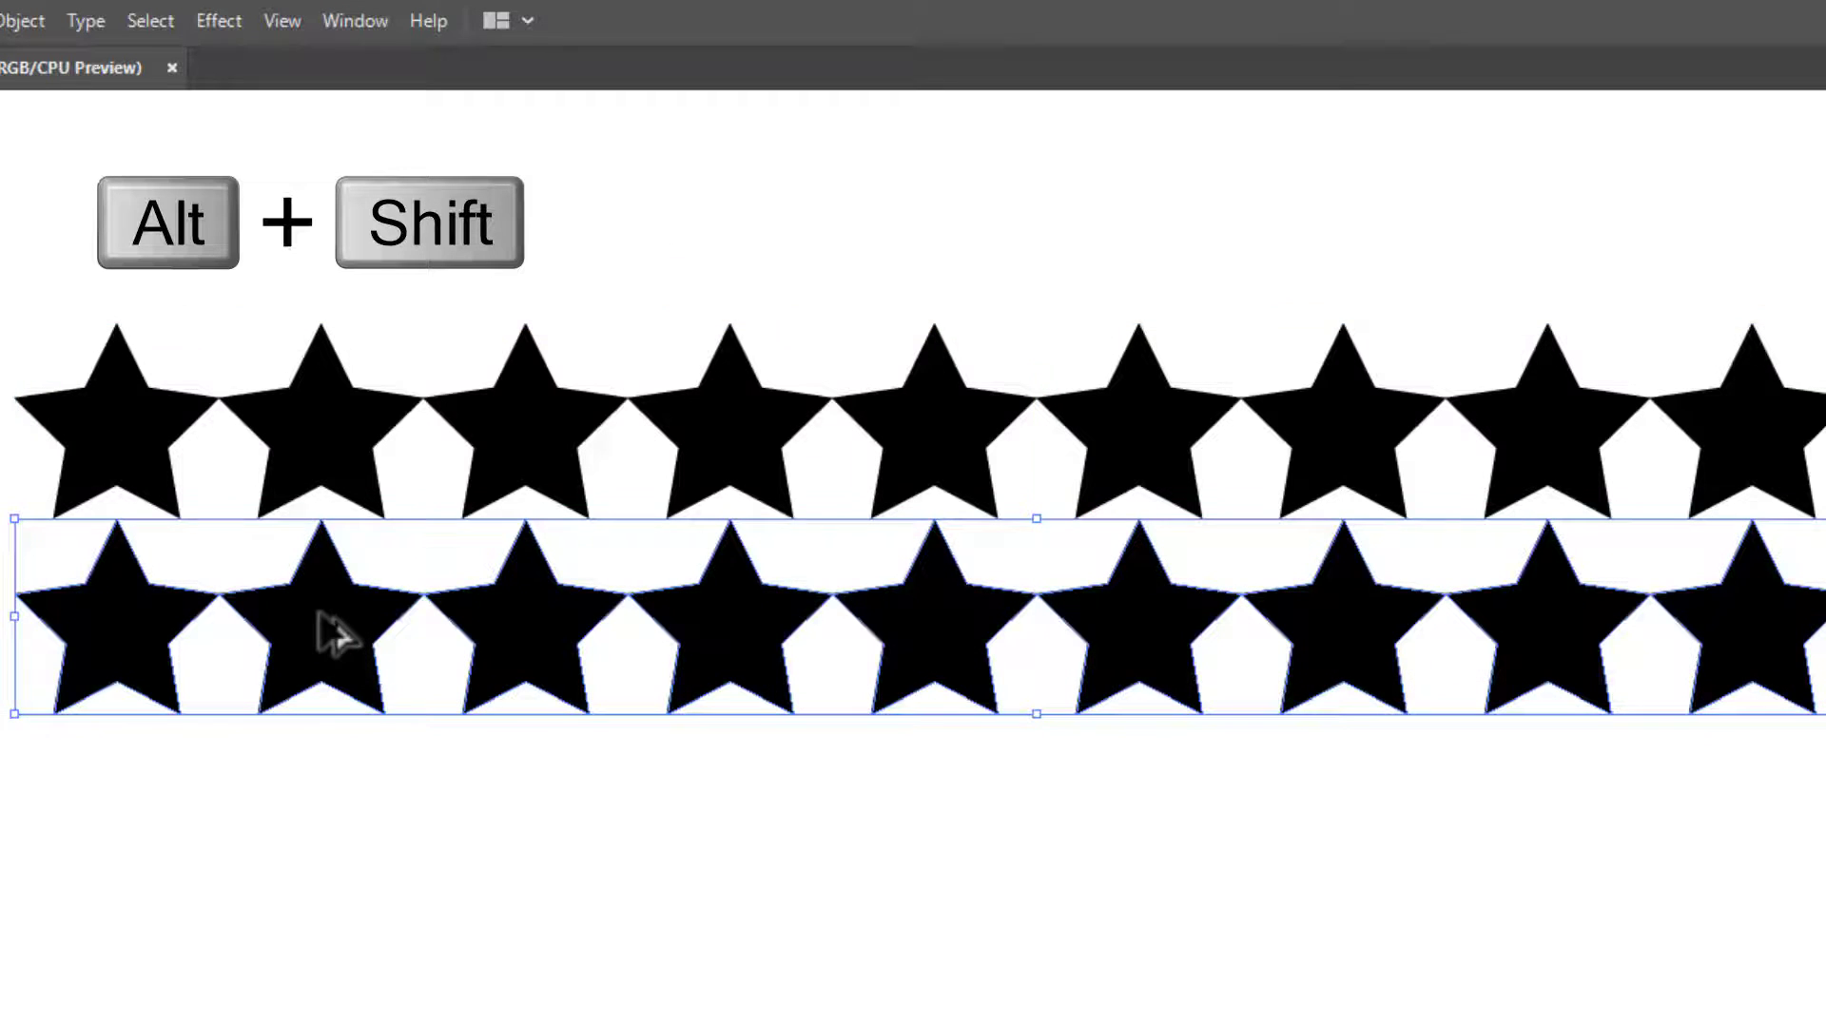
{"action": "key", "text": "a"}
{"action": "key", "text": "ctrl+d"}
{"action": "key", "text": "ctrl+d"}
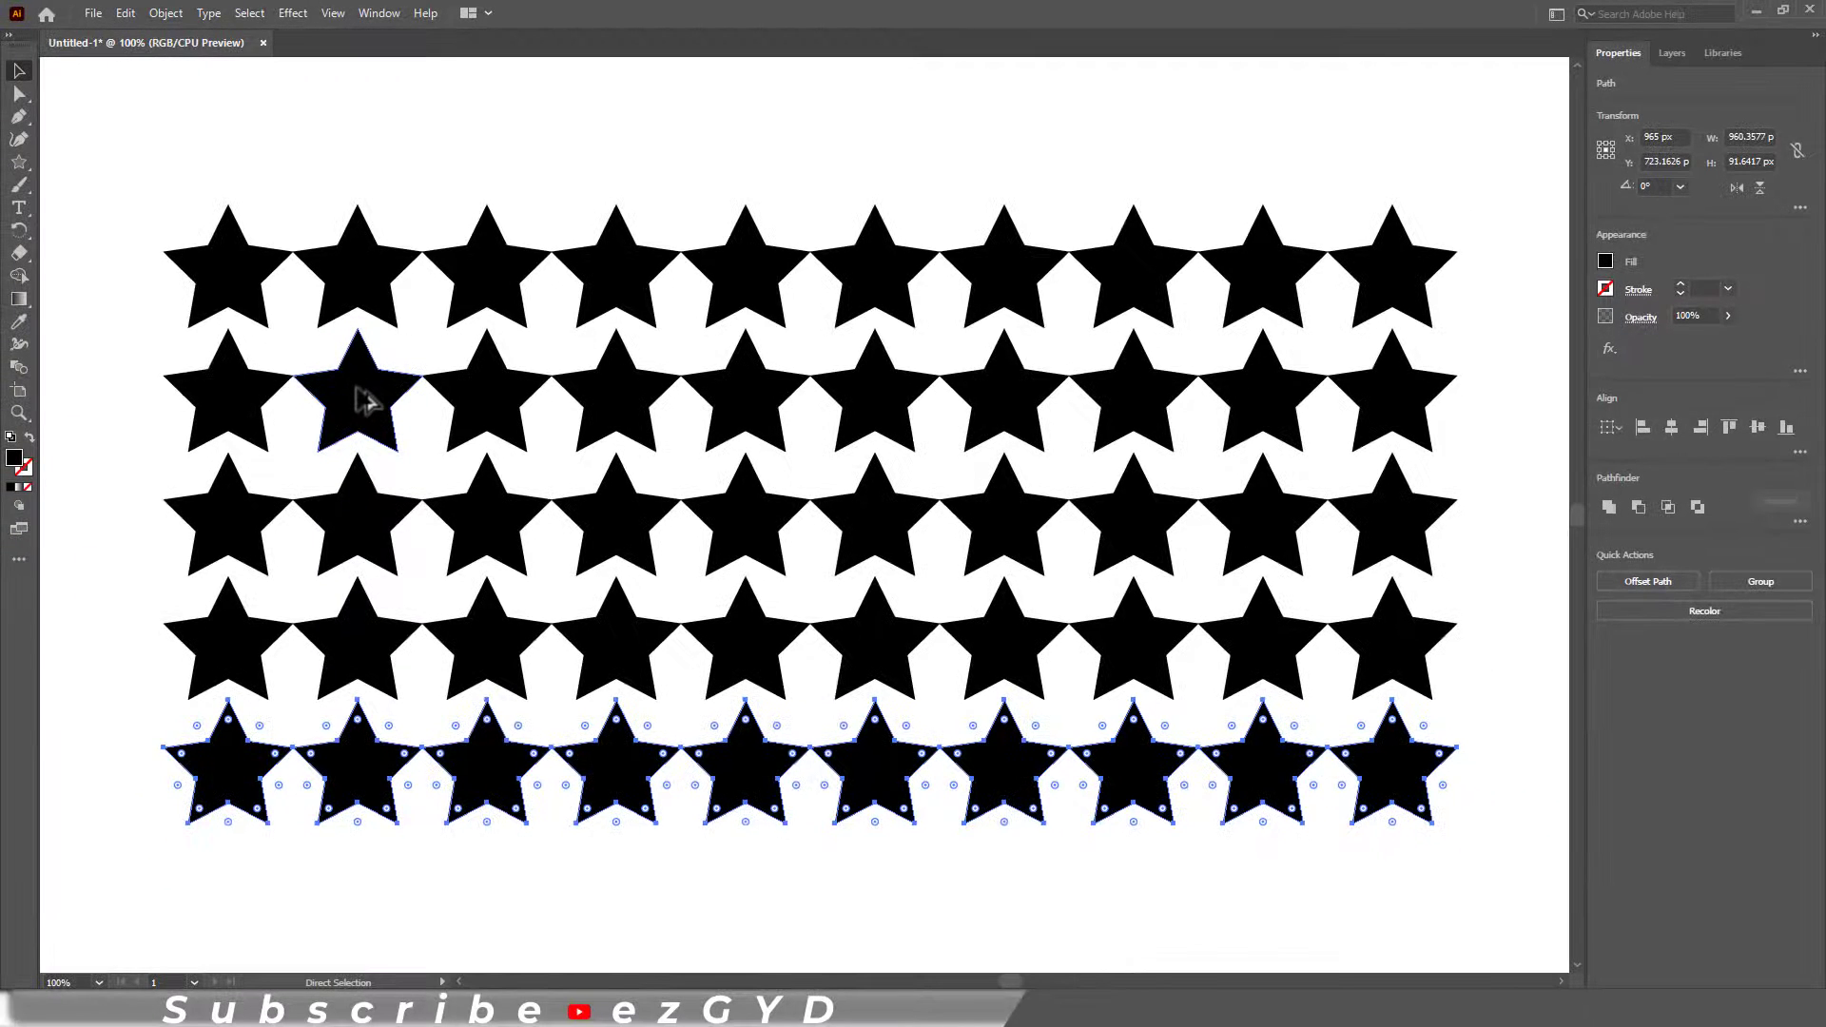
{"action": "key", "text": "ctrl+d"}
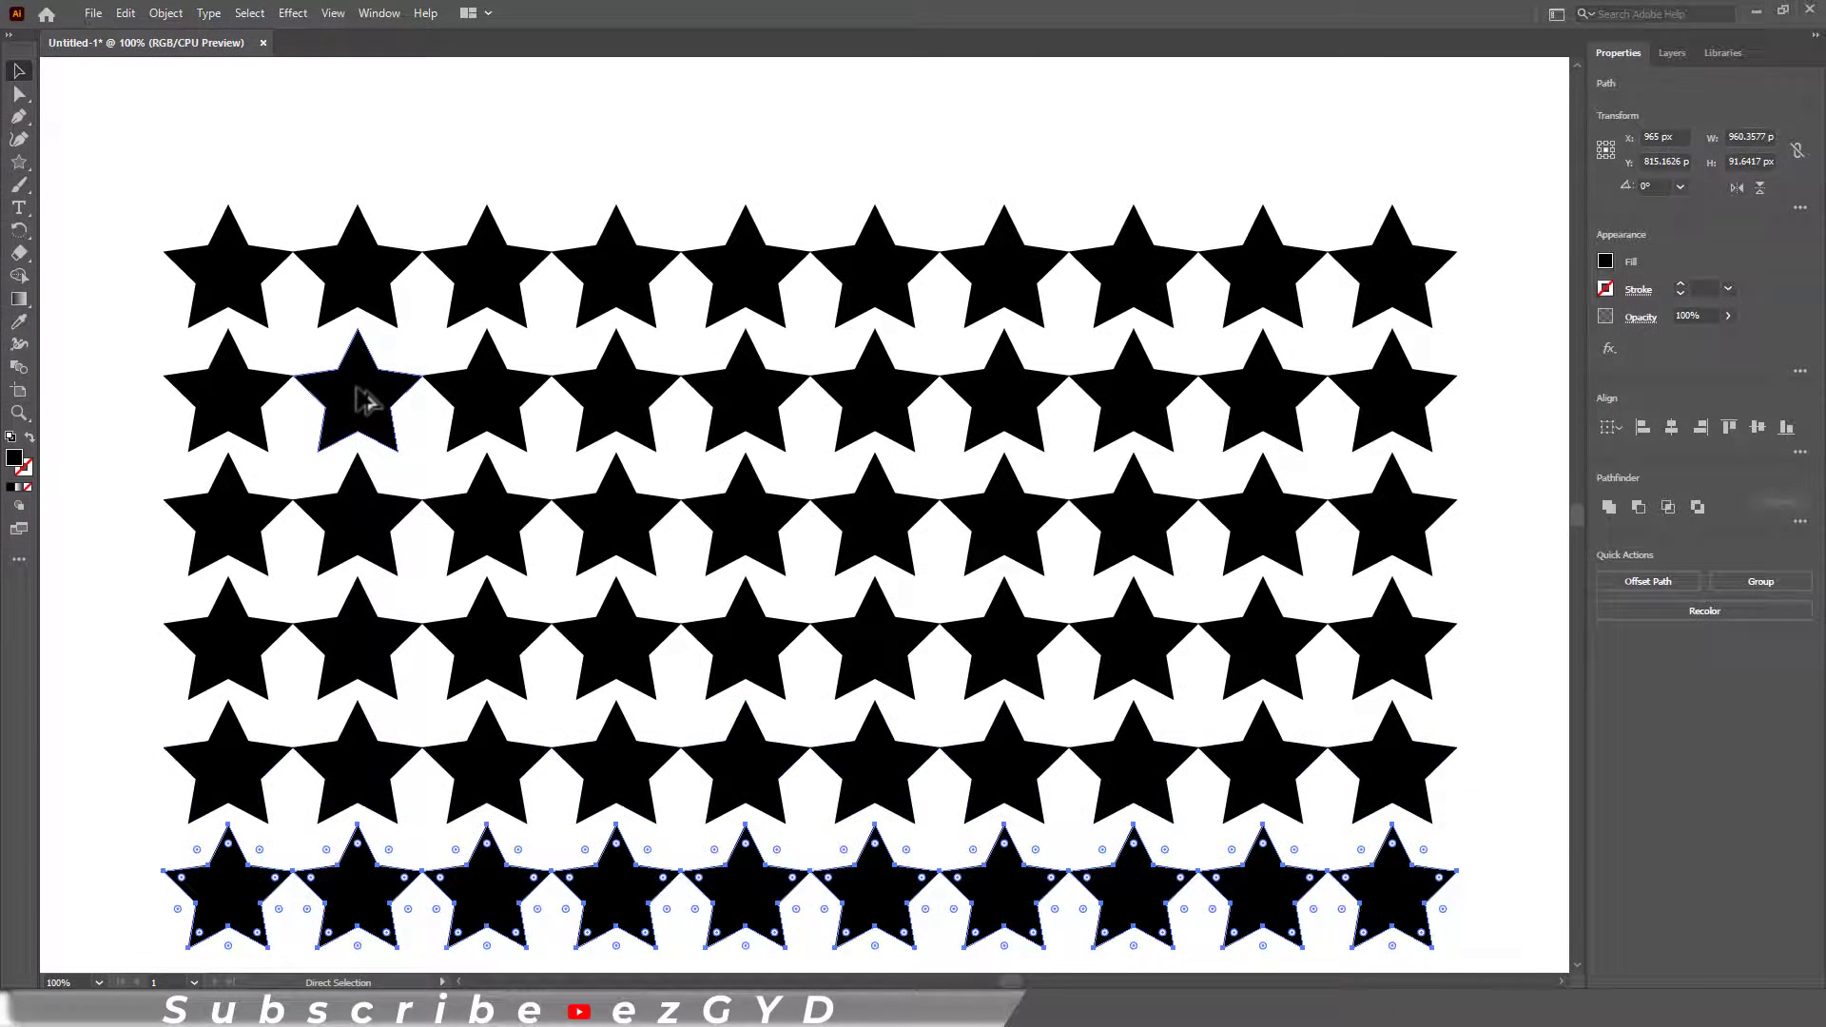
{"action": "key", "text": "v"}
- Select all the stars in the grid and delete them
{"action": "key", "text": "ctrl+shift+a"}
{"action": "scroll", "coordinate": [380, 338], "scroll_direction": "down", "scroll_amount": 1}
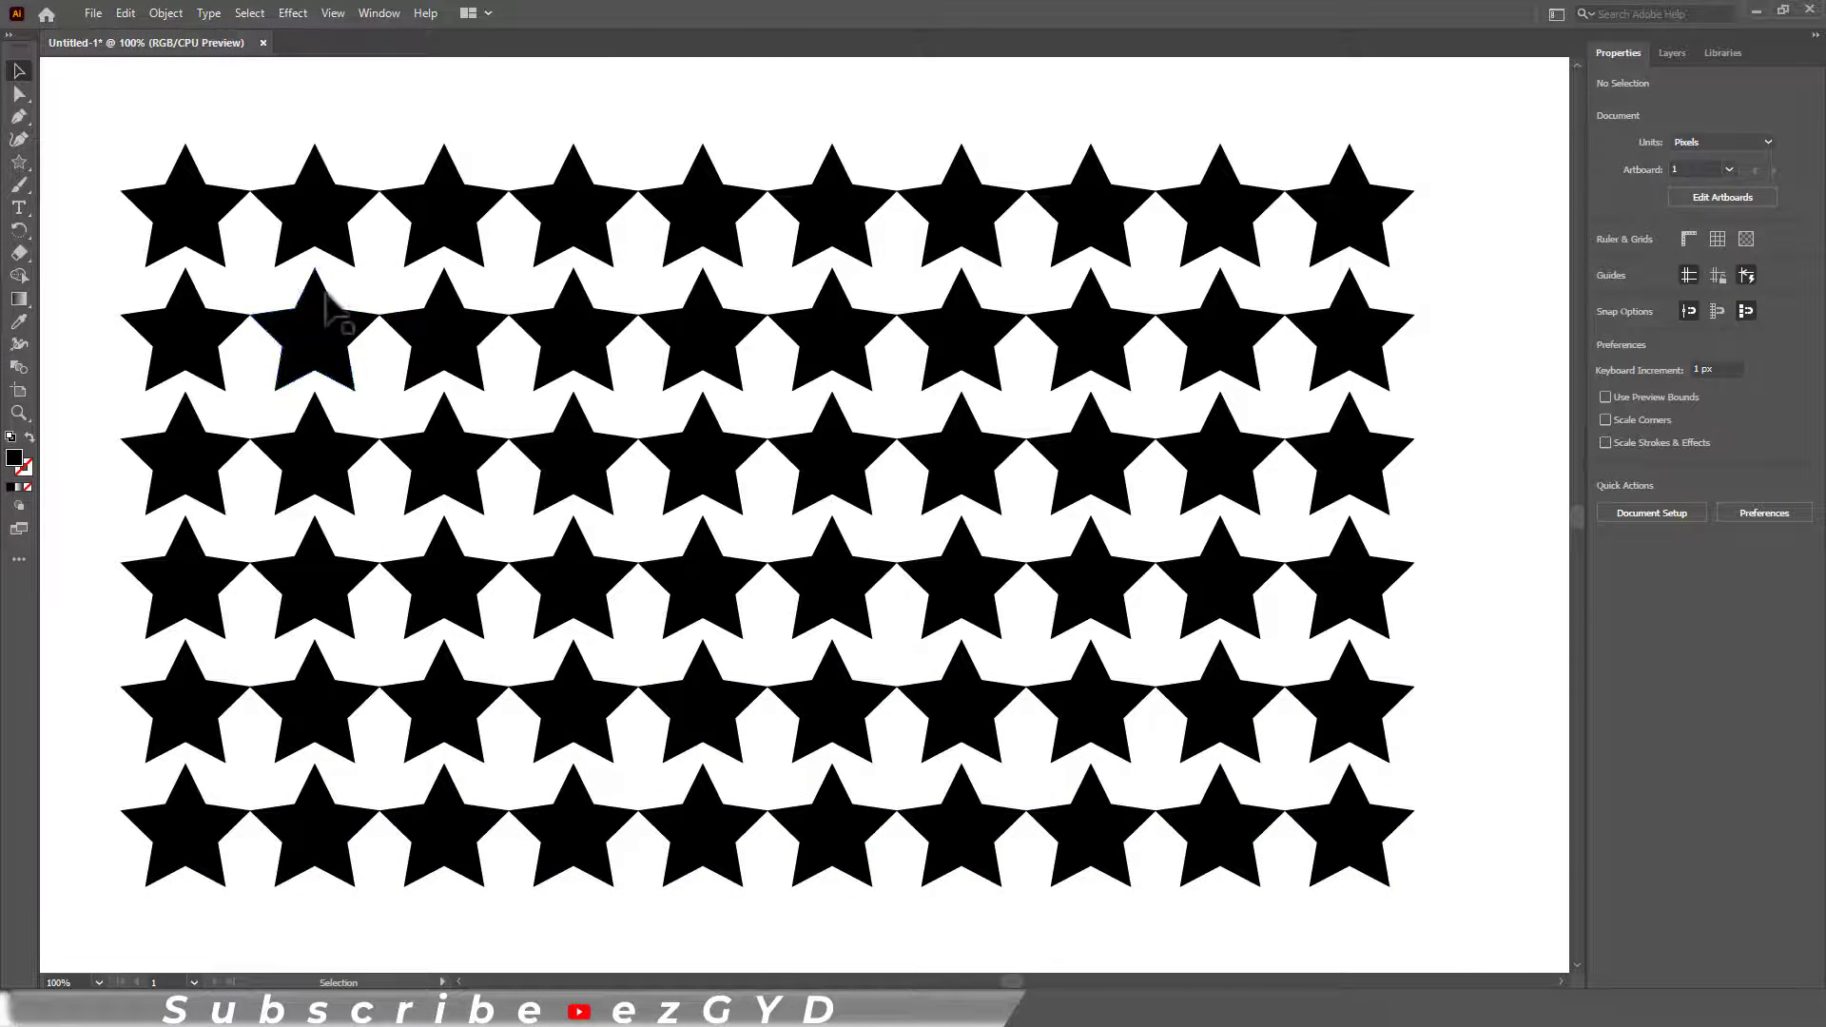
{"action": "key", "text": "ctrl+a"}
{"action": "key", "text": "Delete"}
- Draw a new star and Alt-rotate repeated copies around a pivot into a ring
{"action": "left_click", "coordinate": [19, 162]}
{"action": "left_click_drag", "start_coordinate": [476, 233], "coordinate": [524, 285]}
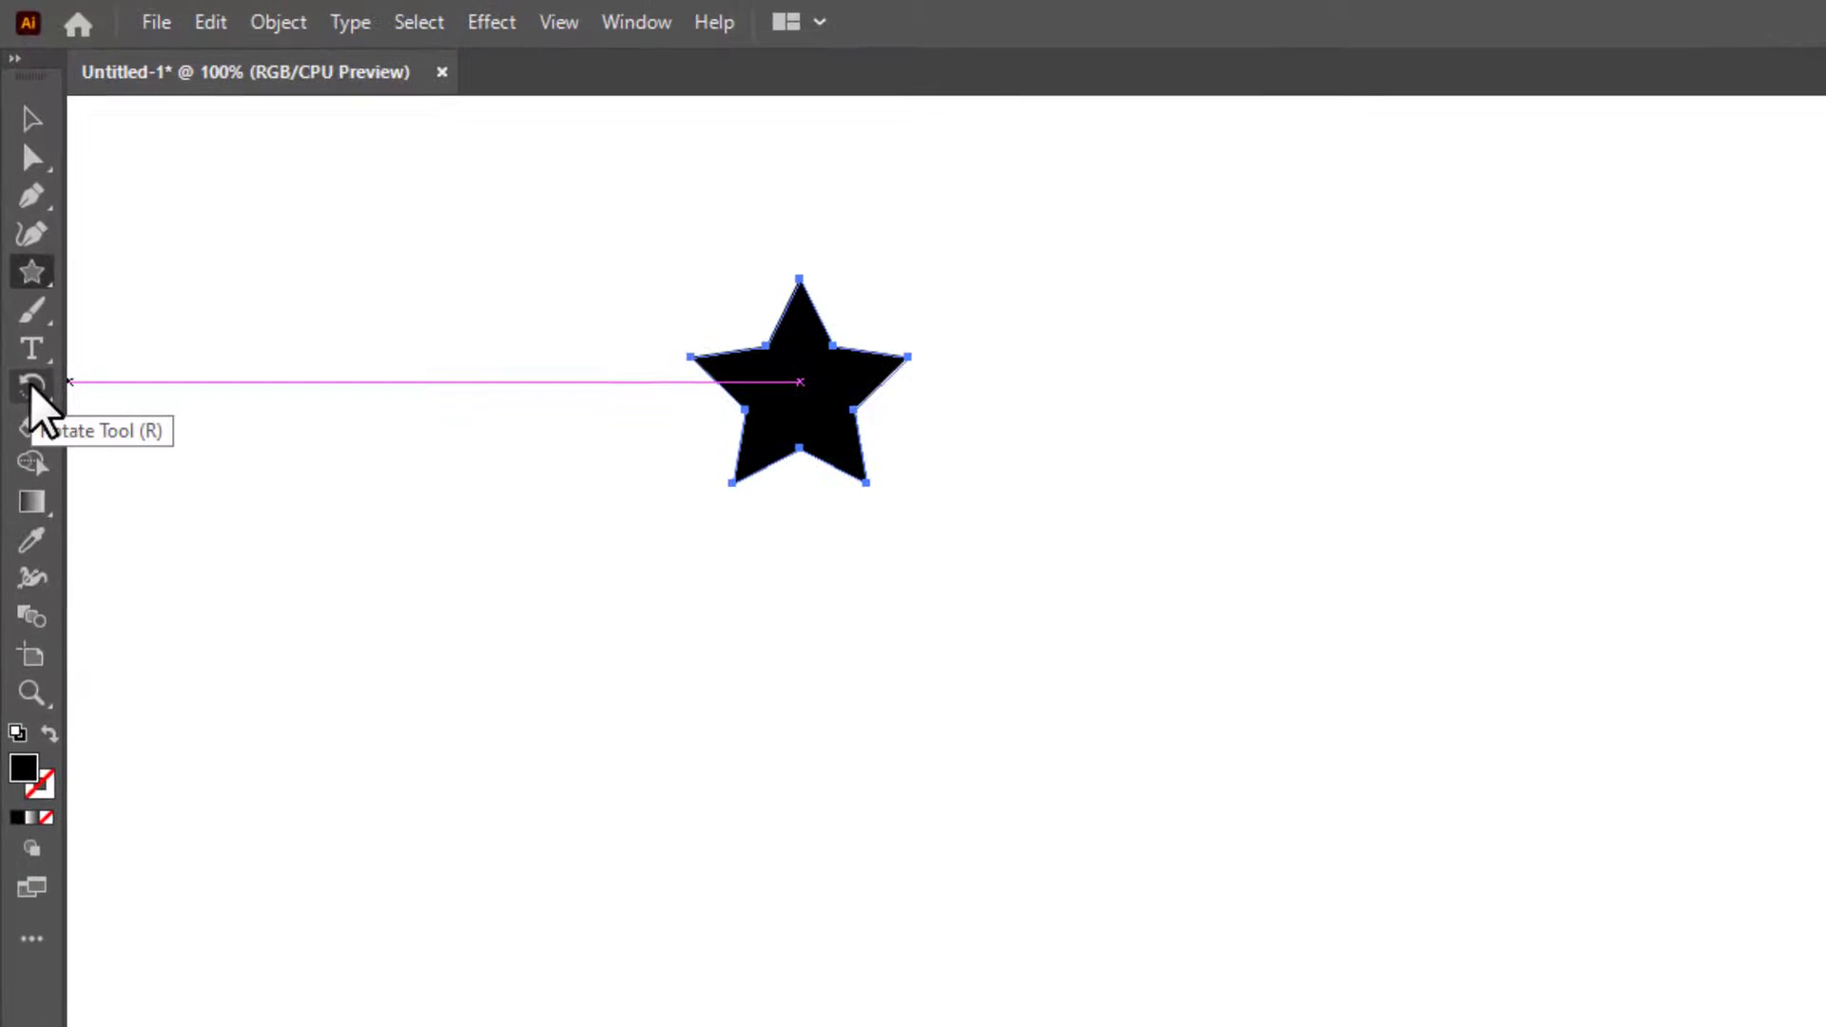
{"action": "left_click", "coordinate": [26, 230]}
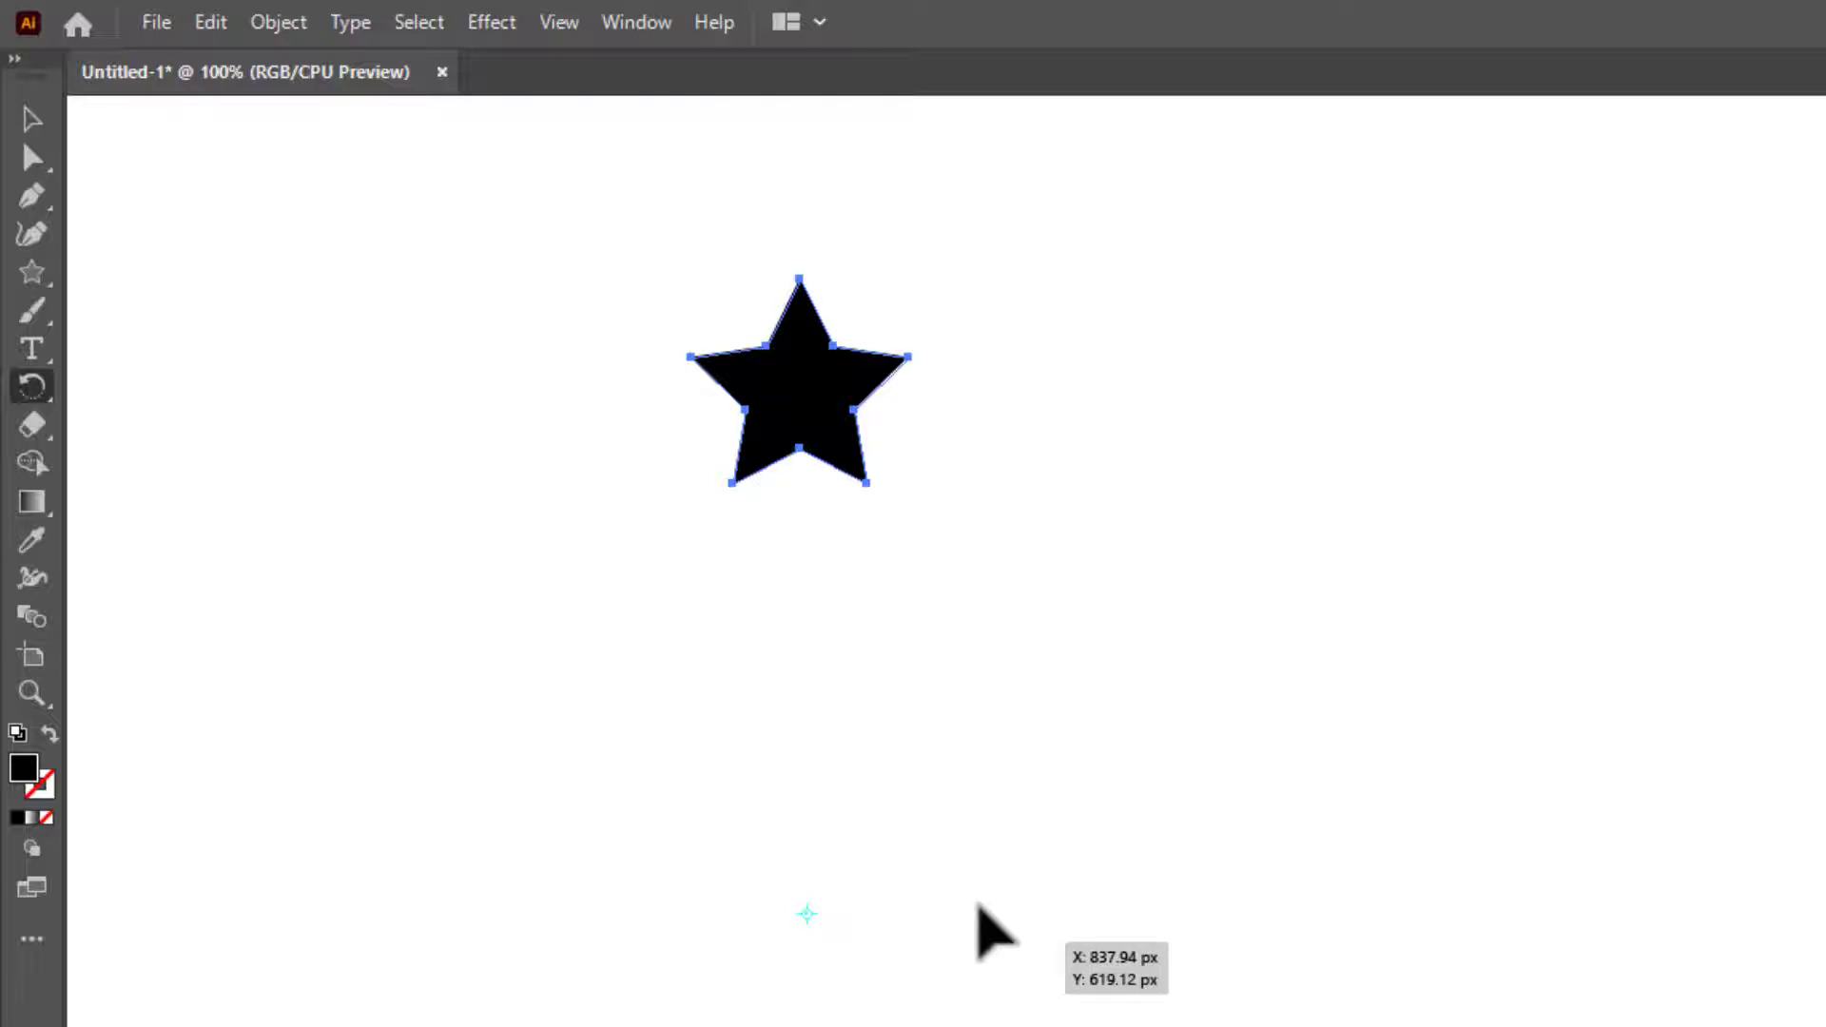
{"action": "key", "text": "alt"}
{"action": "left_click_drag", "start_coordinate": [804, 360], "coordinate": [986, 519]}
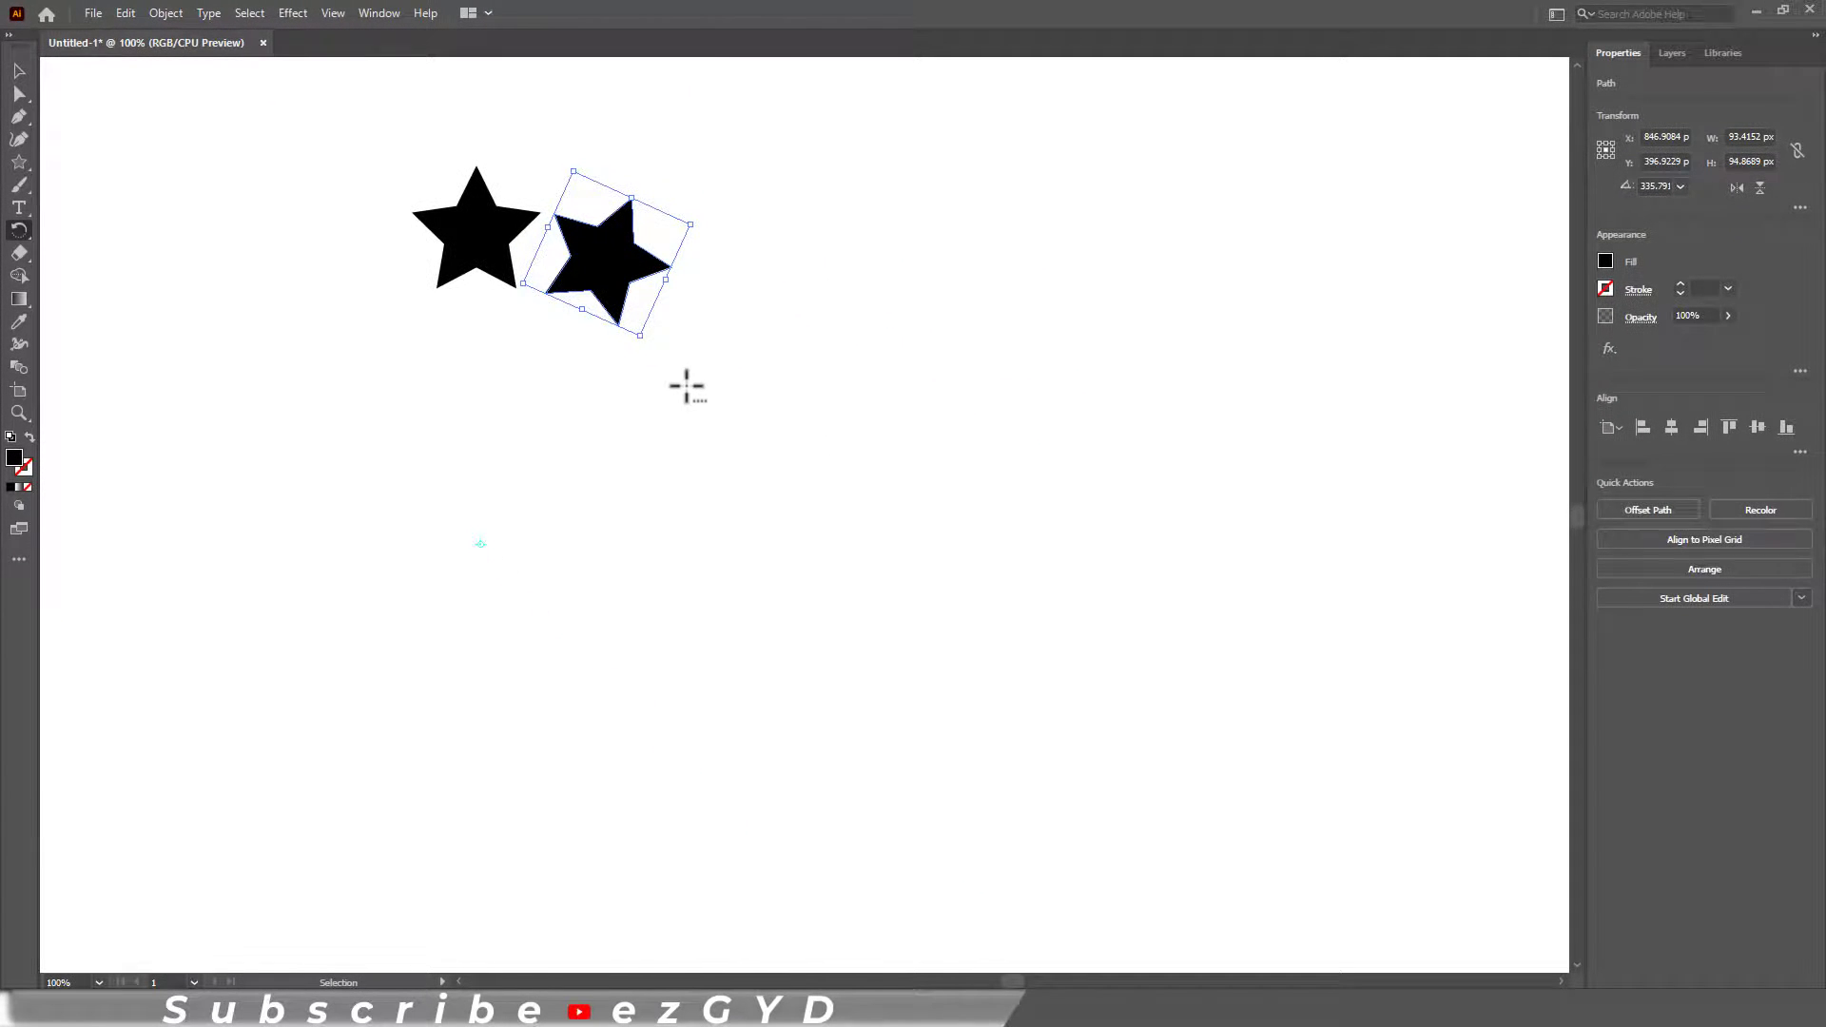
{"action": "key", "text": "ctrl+d"}
{"action": "key", "text": "ctrl+d"}
{"action": "key", "text": "ctrl+d"}
{"action": "key", "text": "ctrl+d"}
{"action": "key", "text": "ctrl+d"}
{"action": "key", "text": "ctrl+d"}
{"action": "key", "text": "ctrl+d"}
{"action": "key", "text": "ctrl+d"}
{"action": "key", "text": "ctrl+d"}
{"action": "key", "text": "ctrl+d"}
{"action": "key", "text": "ctrl+d"}
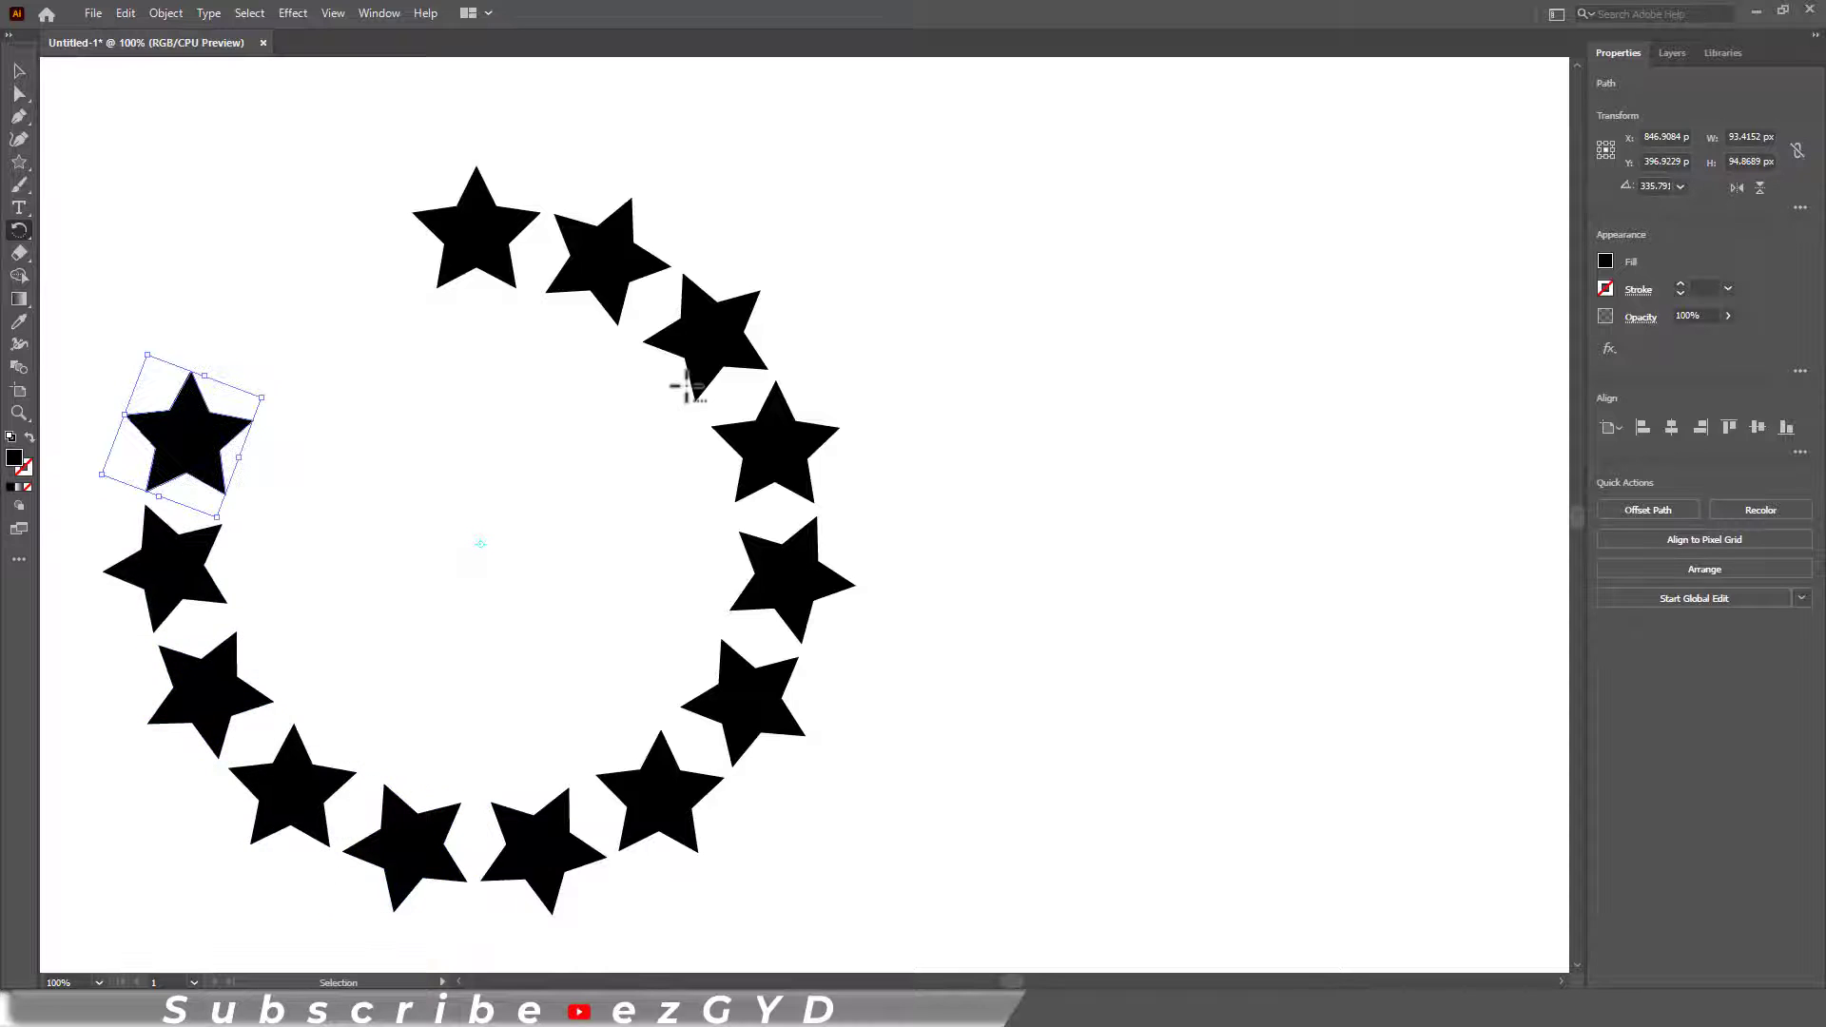
{"action": "key", "text": "ctrl+d"}
{"action": "key", "text": "ctrl+d"}
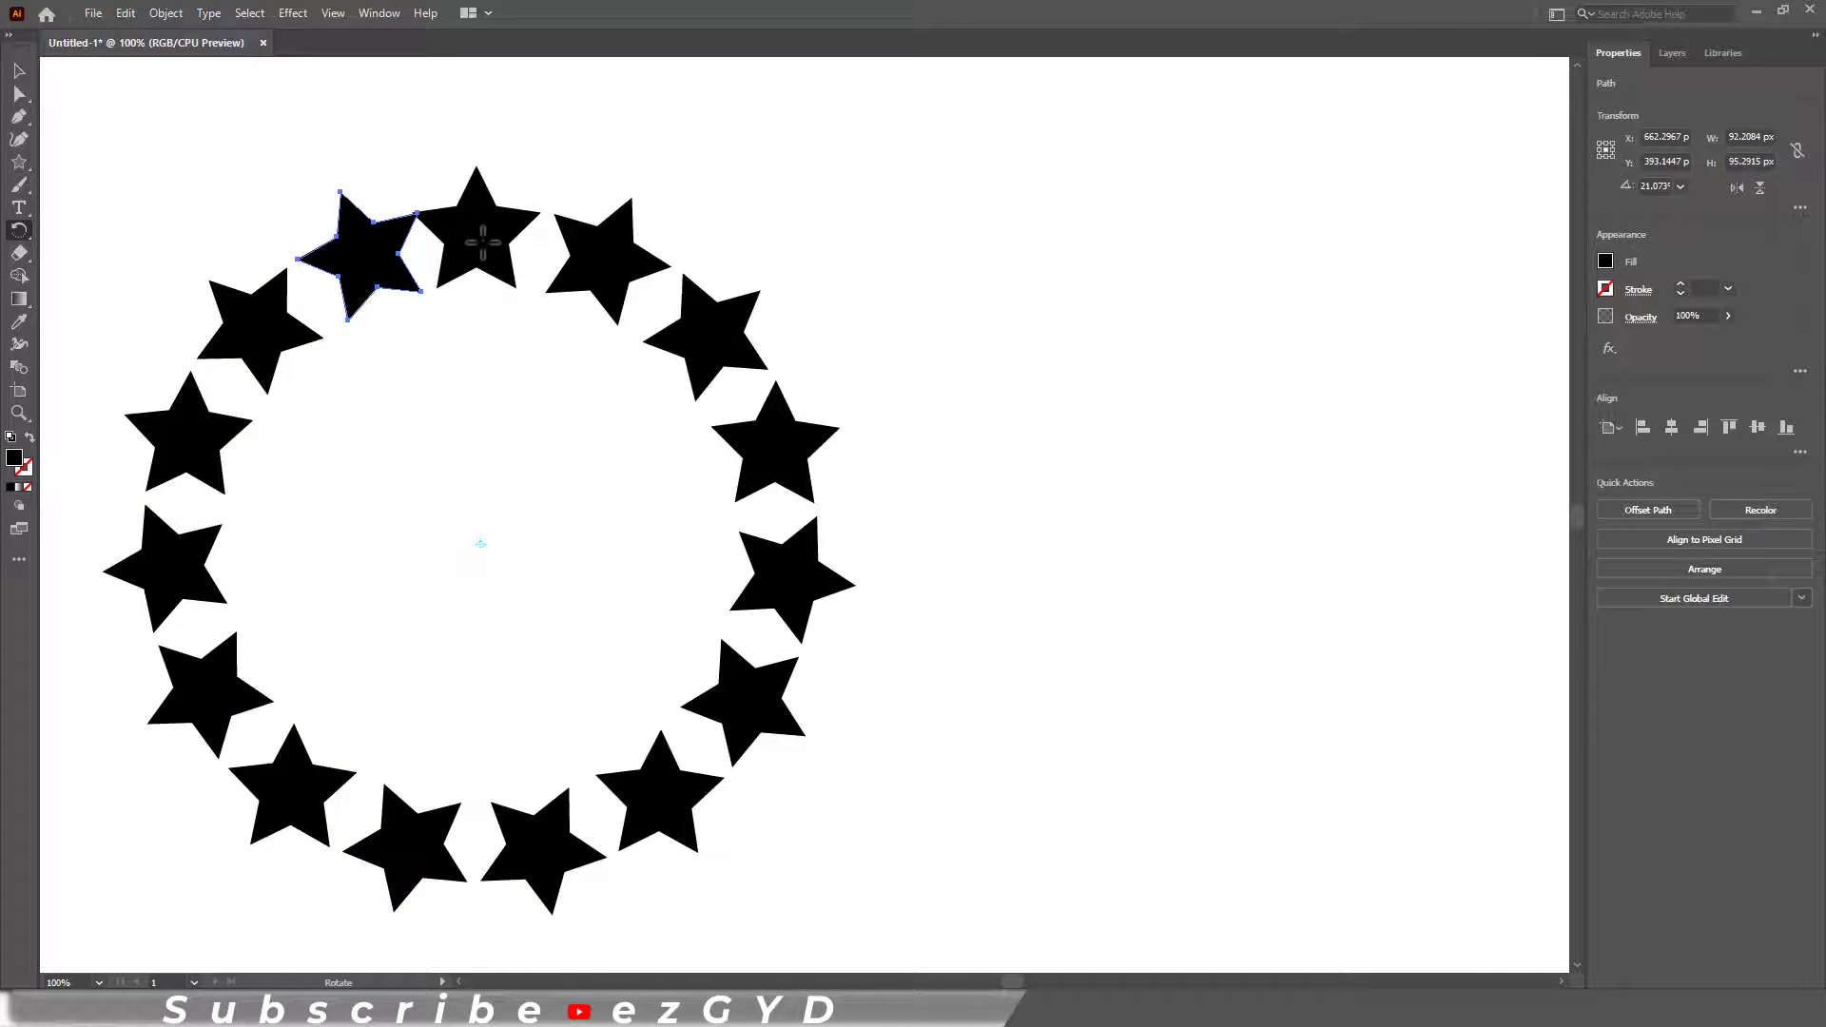
- Zoom in on the ring's stars, fit and reset the view, then select everything
{"action": "left_click", "coordinate": [25, 72]}
{"action": "left_click", "coordinate": [212, 183]}
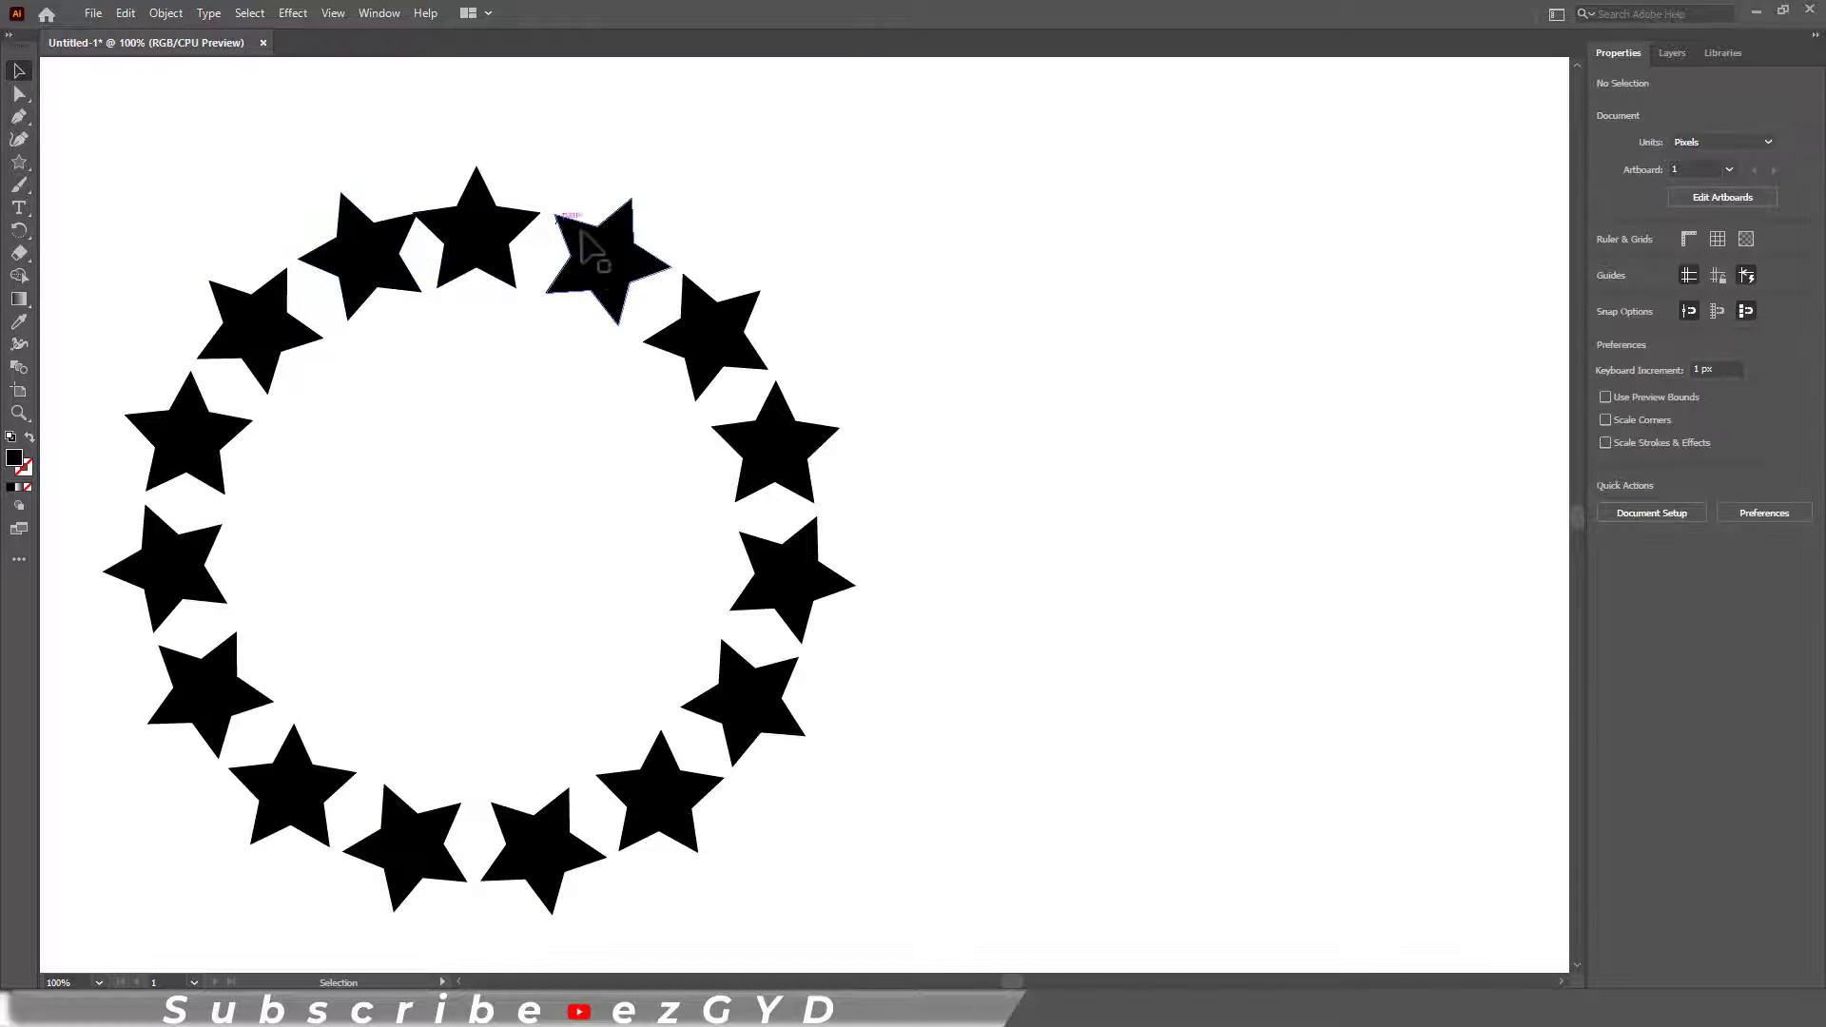
{"action": "key", "text": "z"}
{"action": "left_click_drag", "start_coordinate": [304, 171], "coordinate": [737, 465]}
{"action": "key", "text": "ctrl+0"}
{"action": "key", "text": "ctrl+1"}
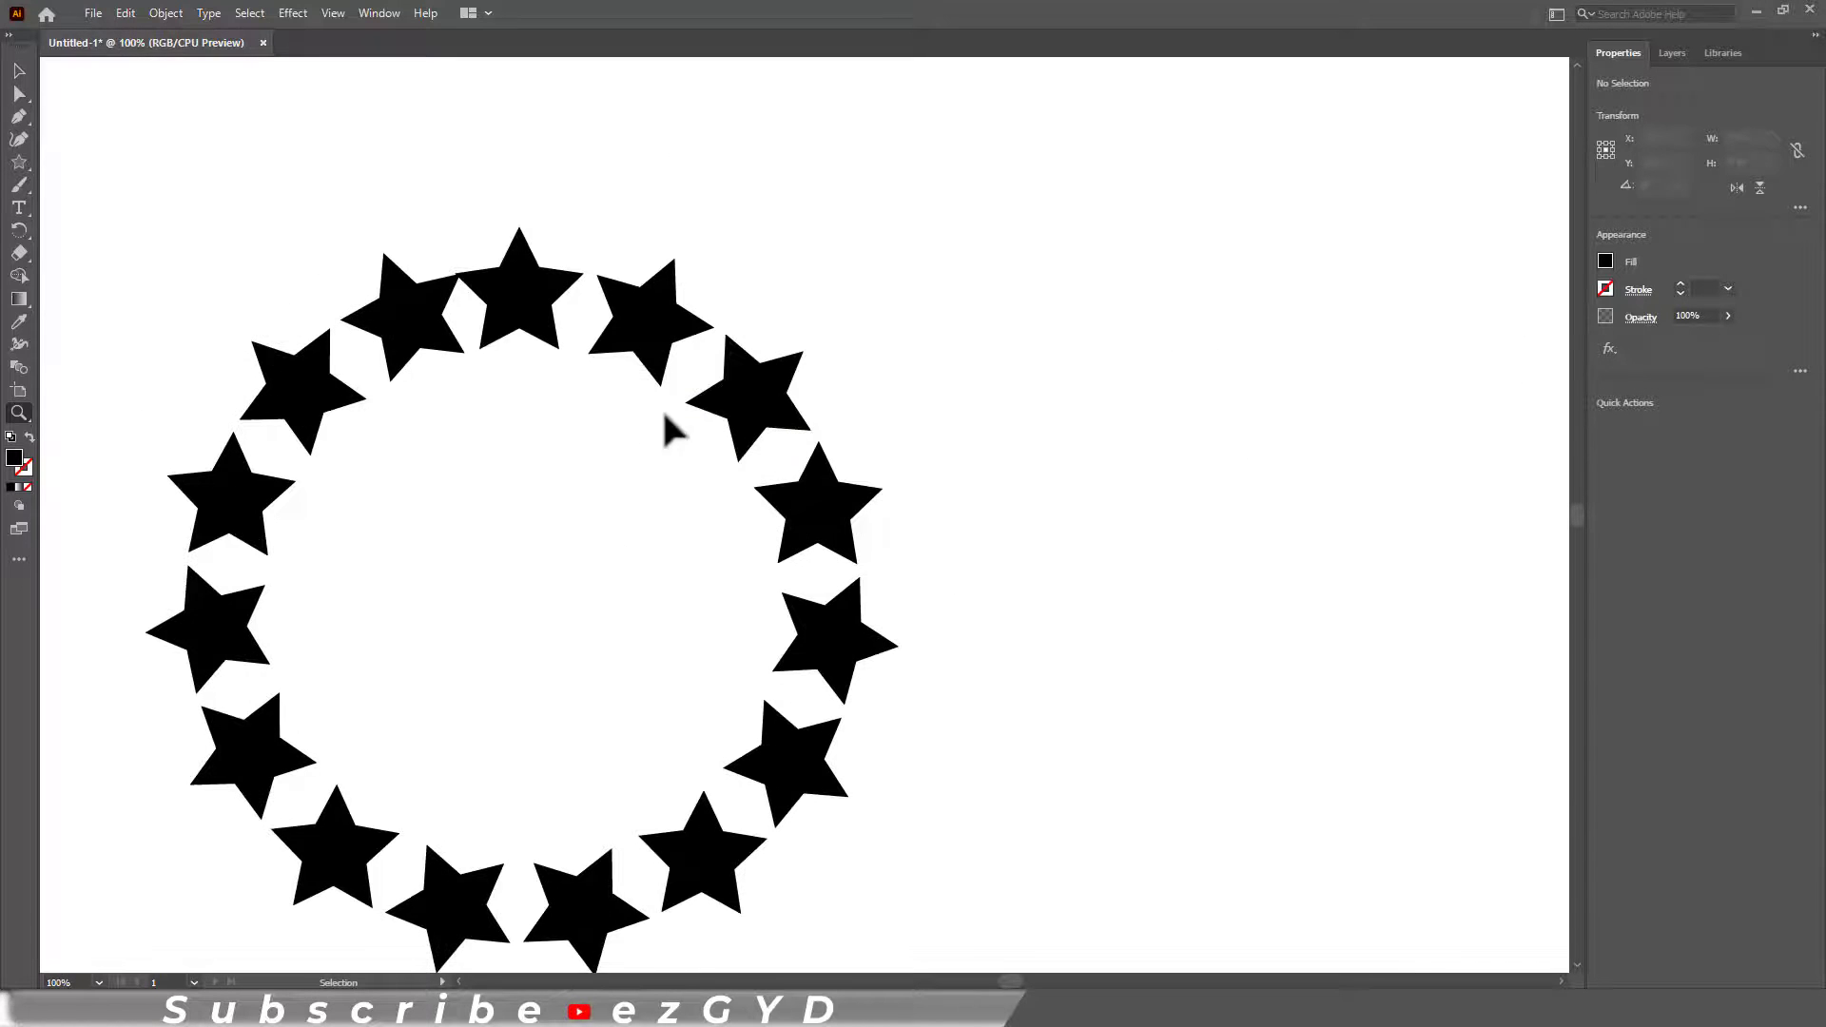
{"action": "scroll", "coordinate": [276, 276], "scroll_direction": "down", "scroll_amount": 2}
{"action": "key", "text": "ctrl+a"}
- Delete the selected ring and draw a new black star near the top left
{"action": "left_click", "coordinate": [20, 162]}
{"action": "key", "text": "Delete"}
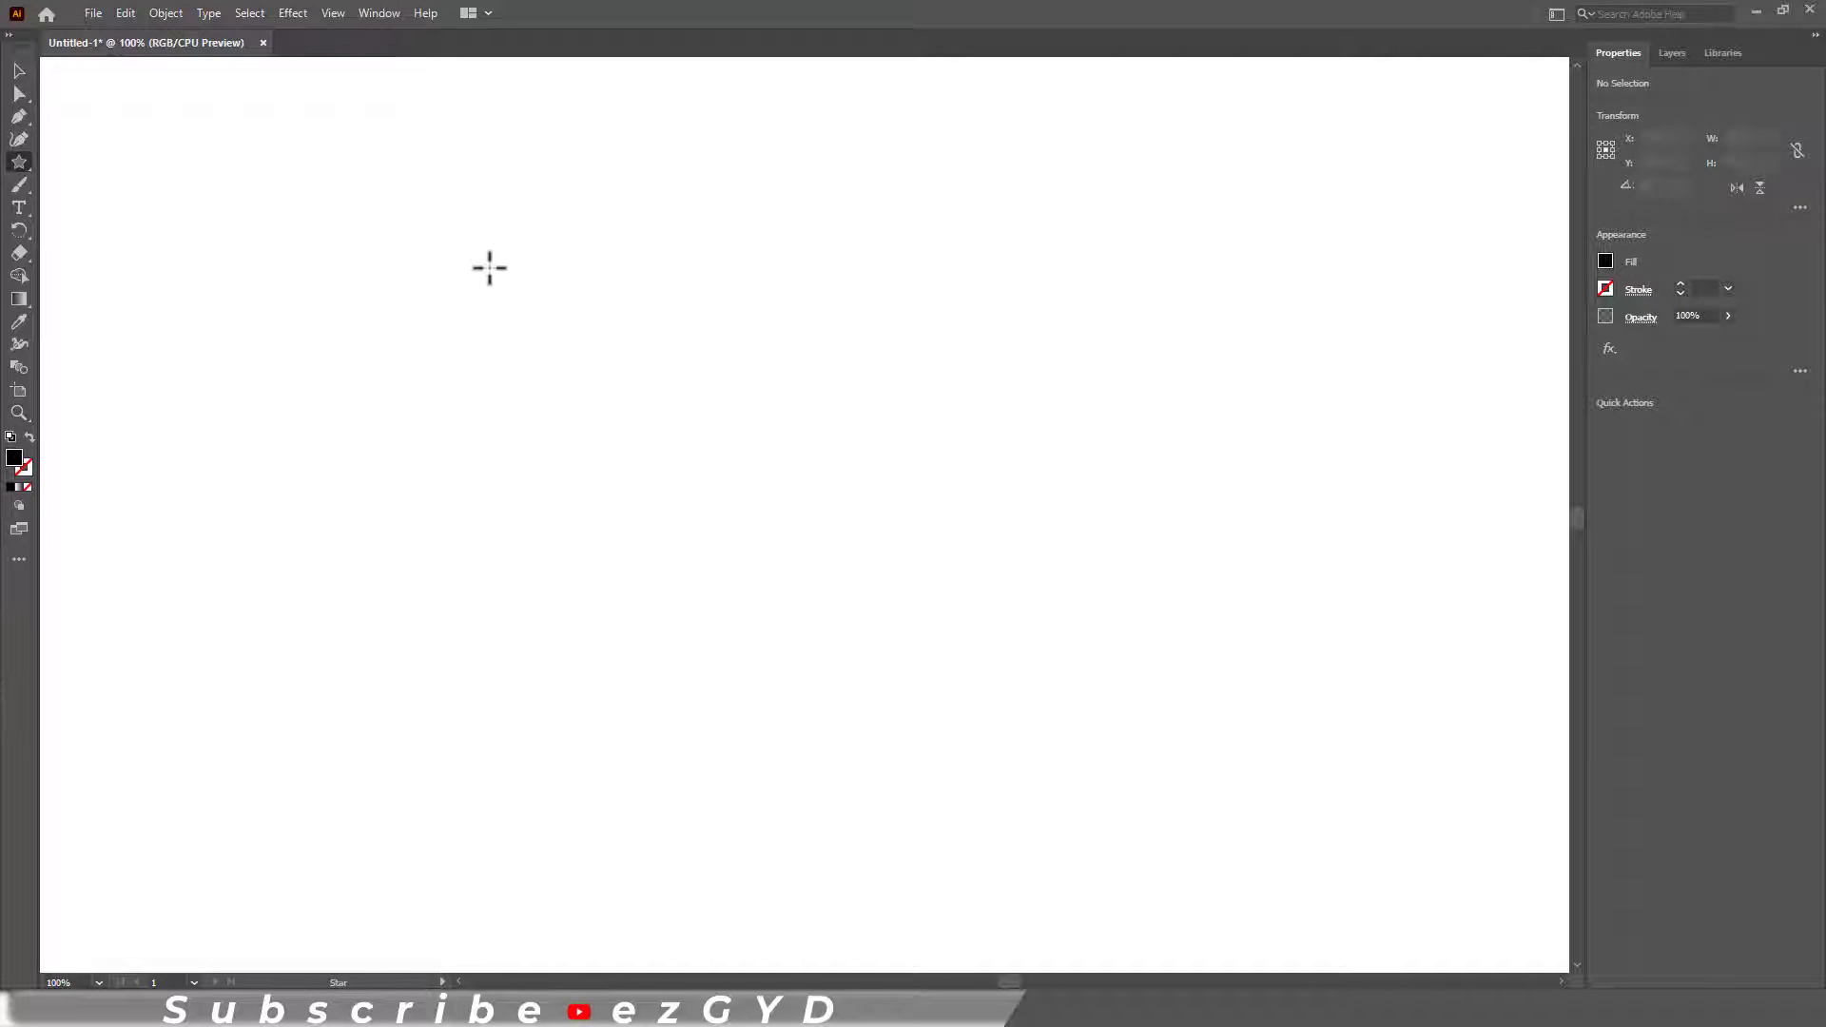
{"action": "left_click_drag", "start_coordinate": [480, 252], "coordinate": [519, 312]}
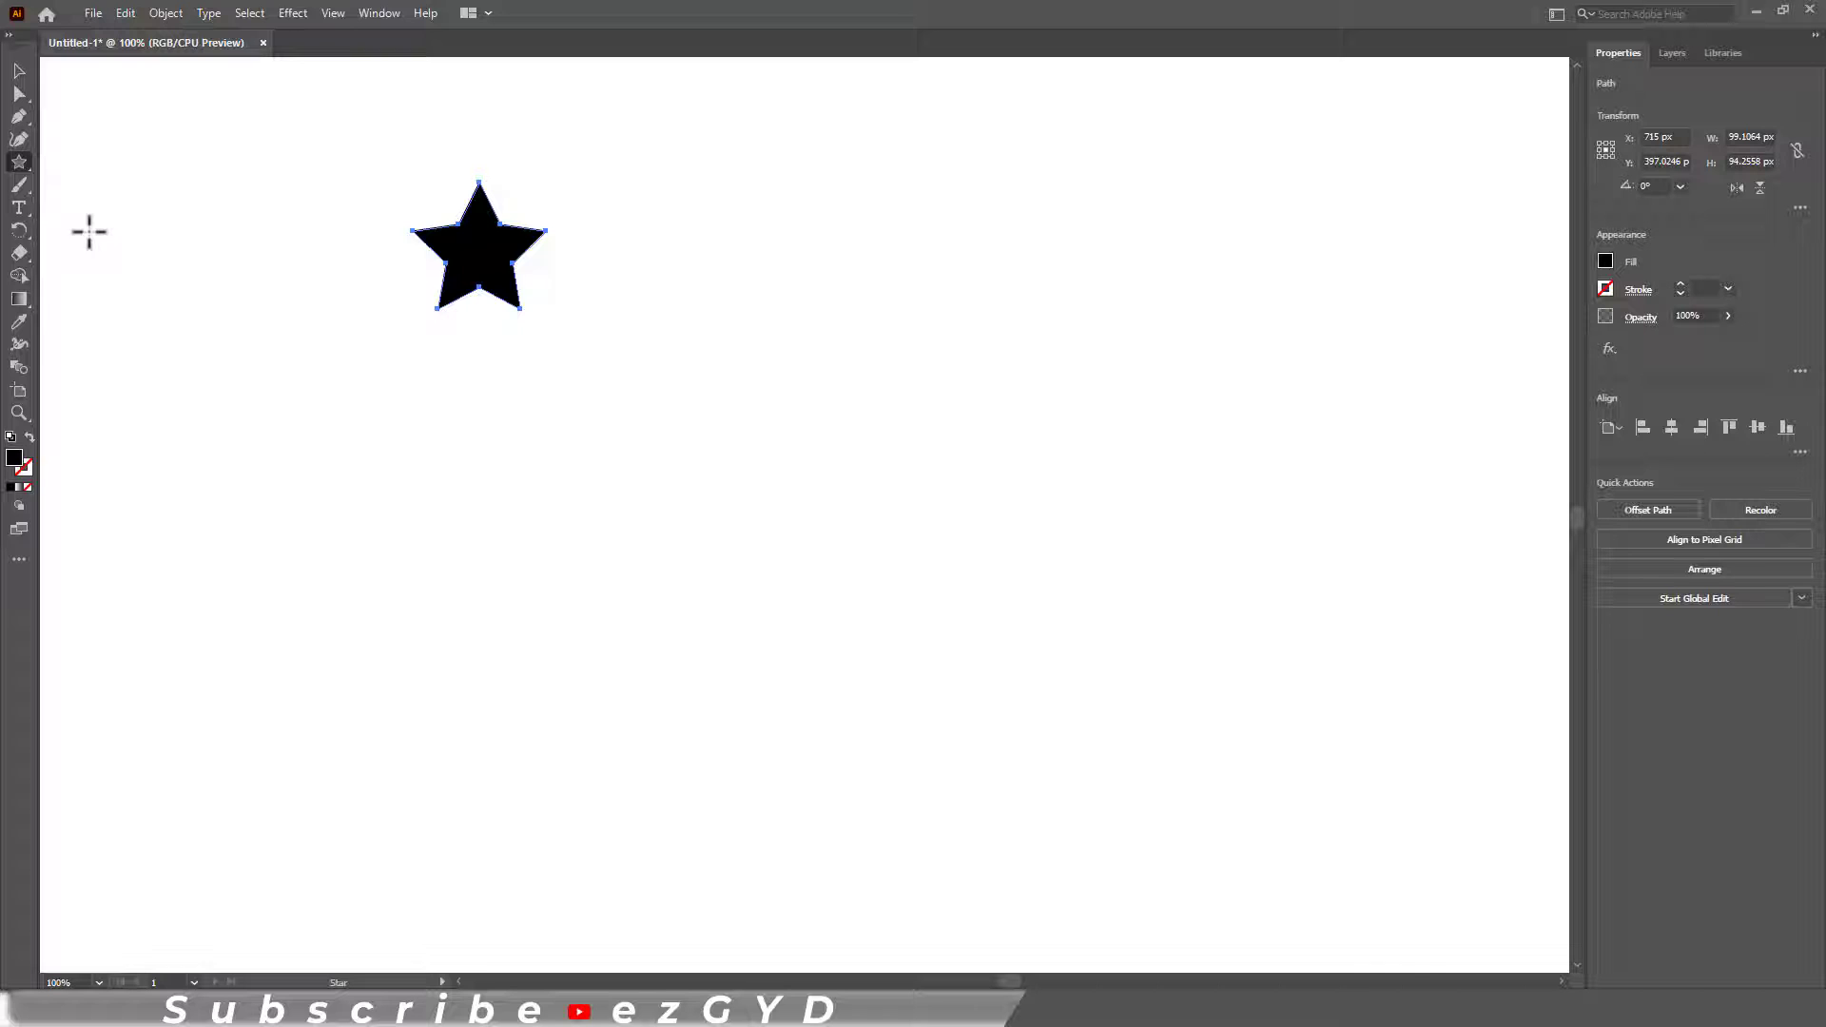
- Draw a large circle below the star with no fill and a black 0.5 pt stroke
{"action": "left_click_drag", "start_coordinate": [20, 163], "coordinate": [105, 203]}
{"action": "left_click_drag", "start_coordinate": [687, 362], "coordinate": [1206, 823]}
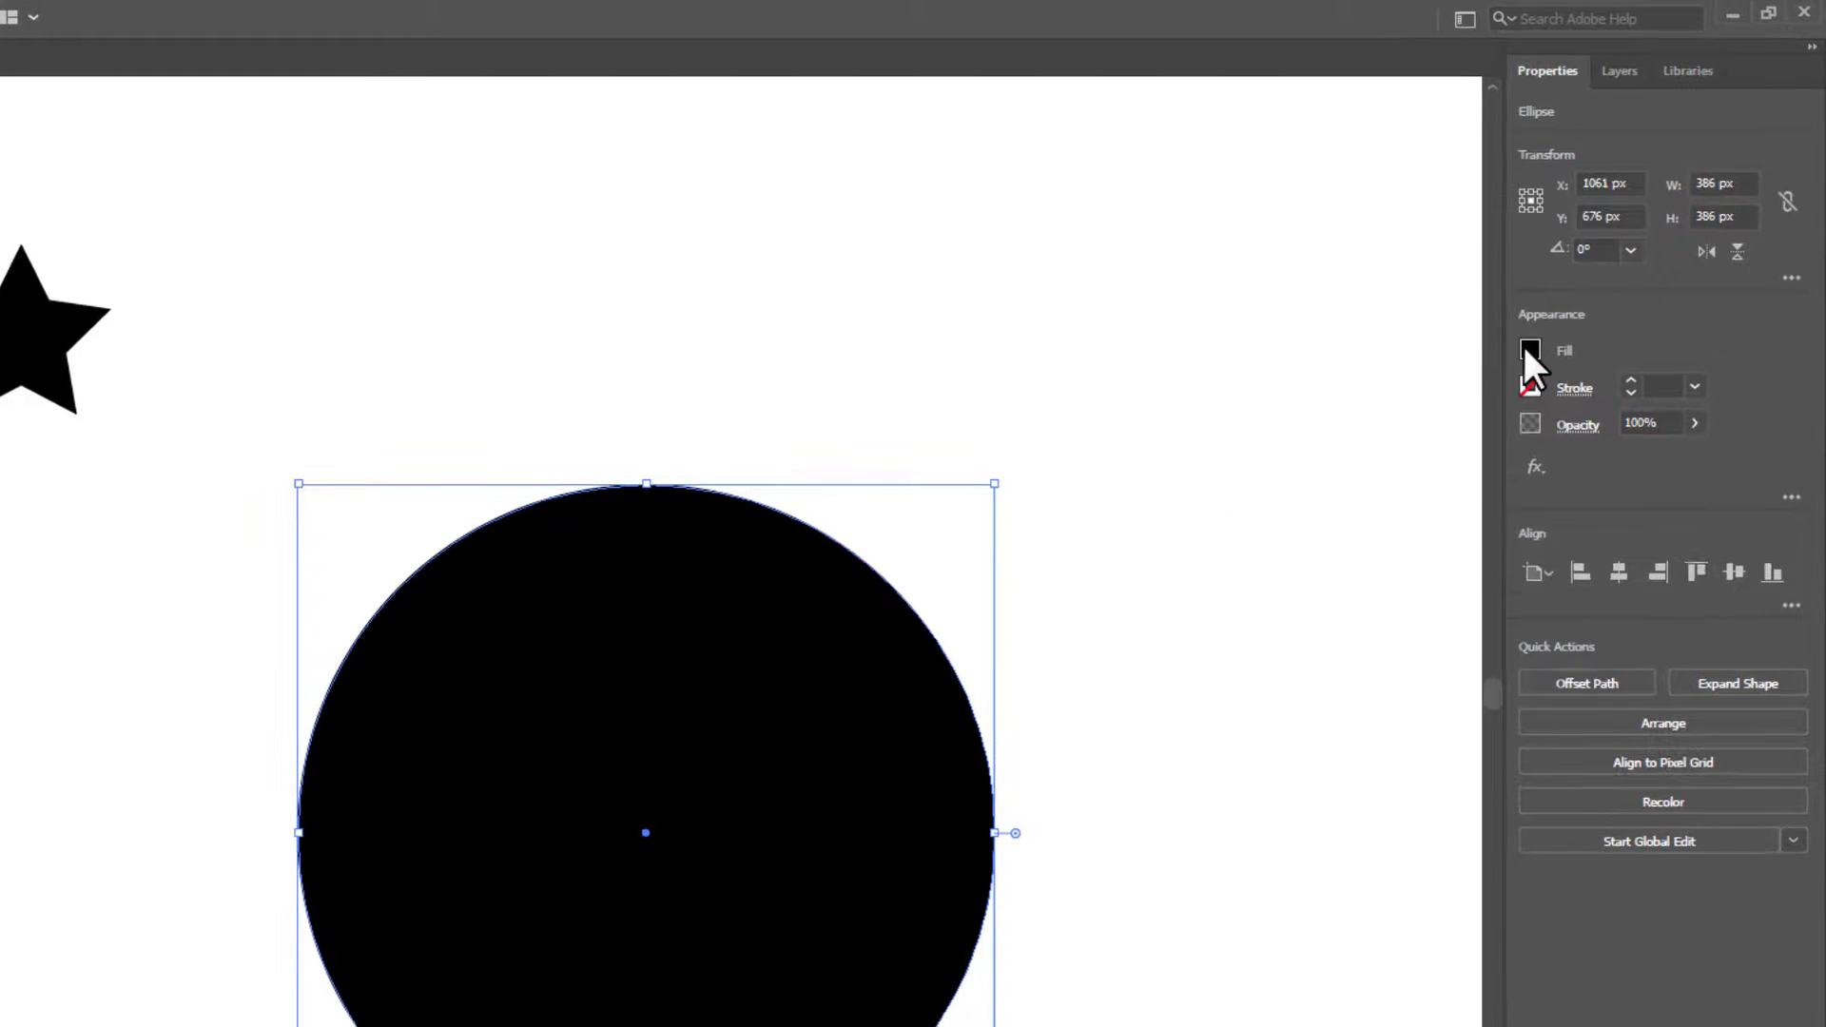
{"action": "left_click", "coordinate": [1526, 349]}
{"action": "left_click", "coordinate": [1253, 441]}
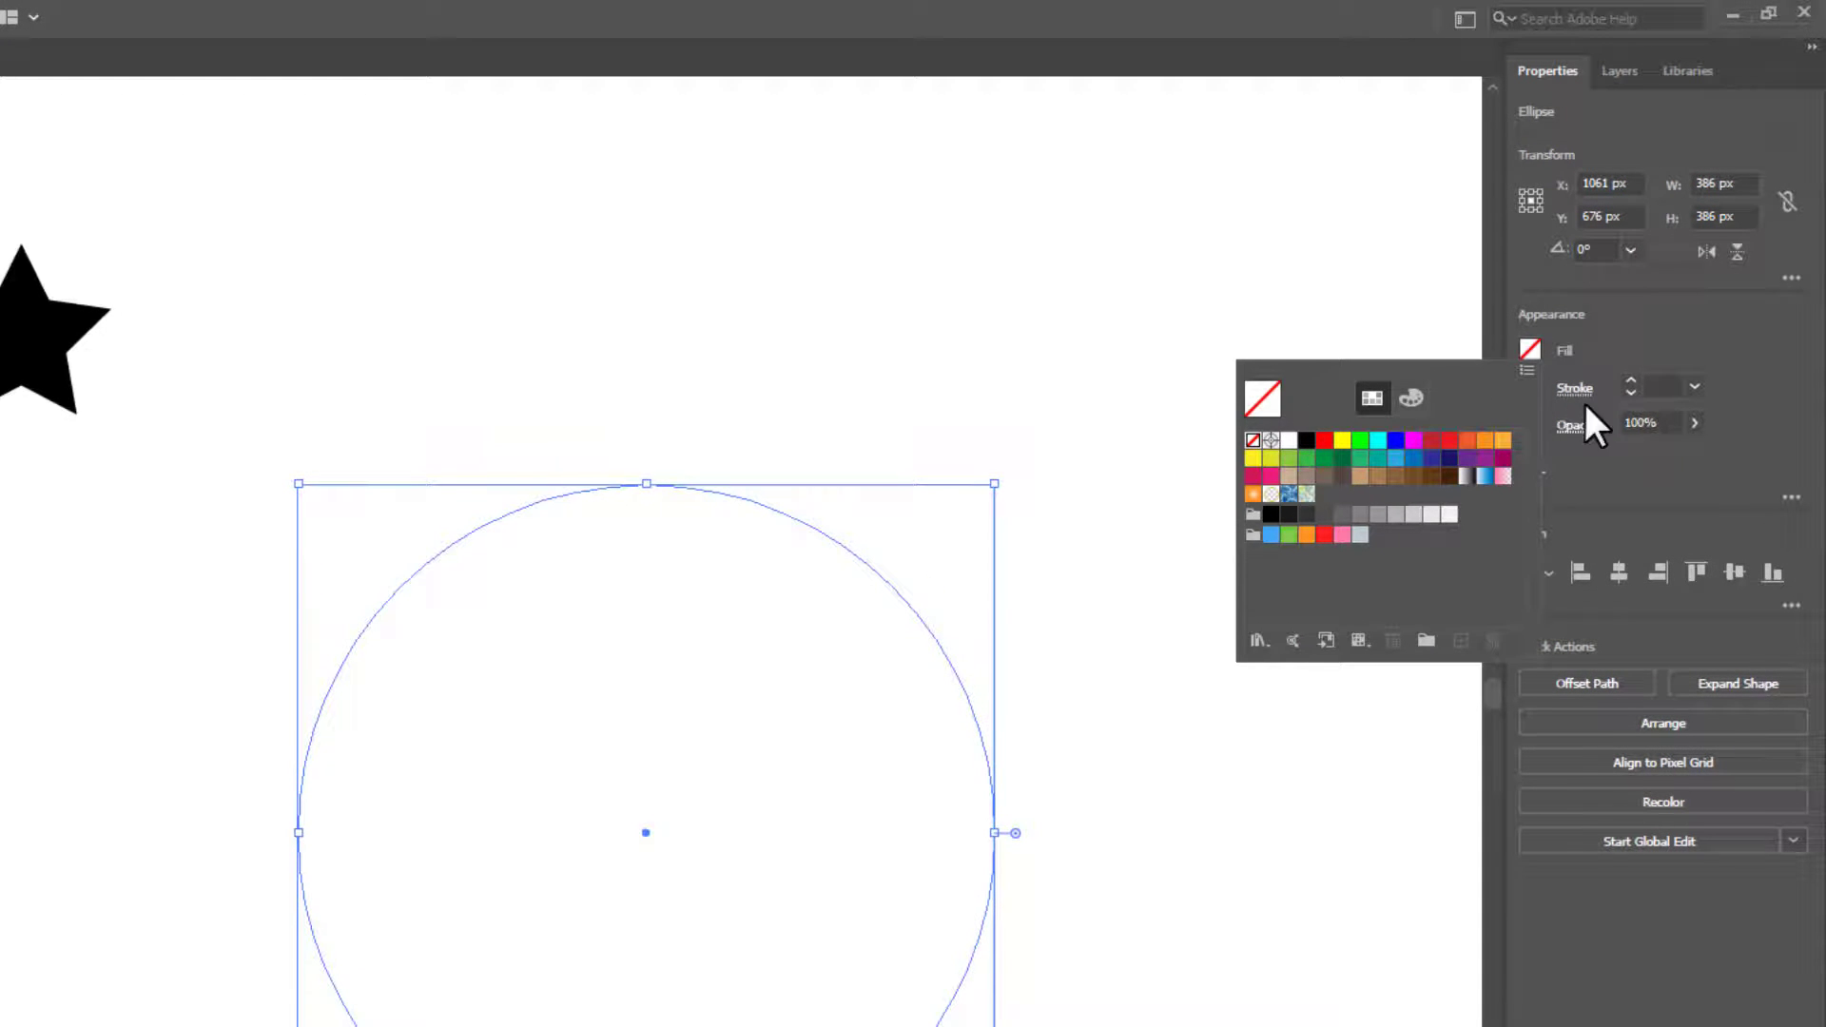
{"action": "left_click", "coordinate": [1631, 380]}
{"action": "left_click", "coordinate": [1632, 380]}
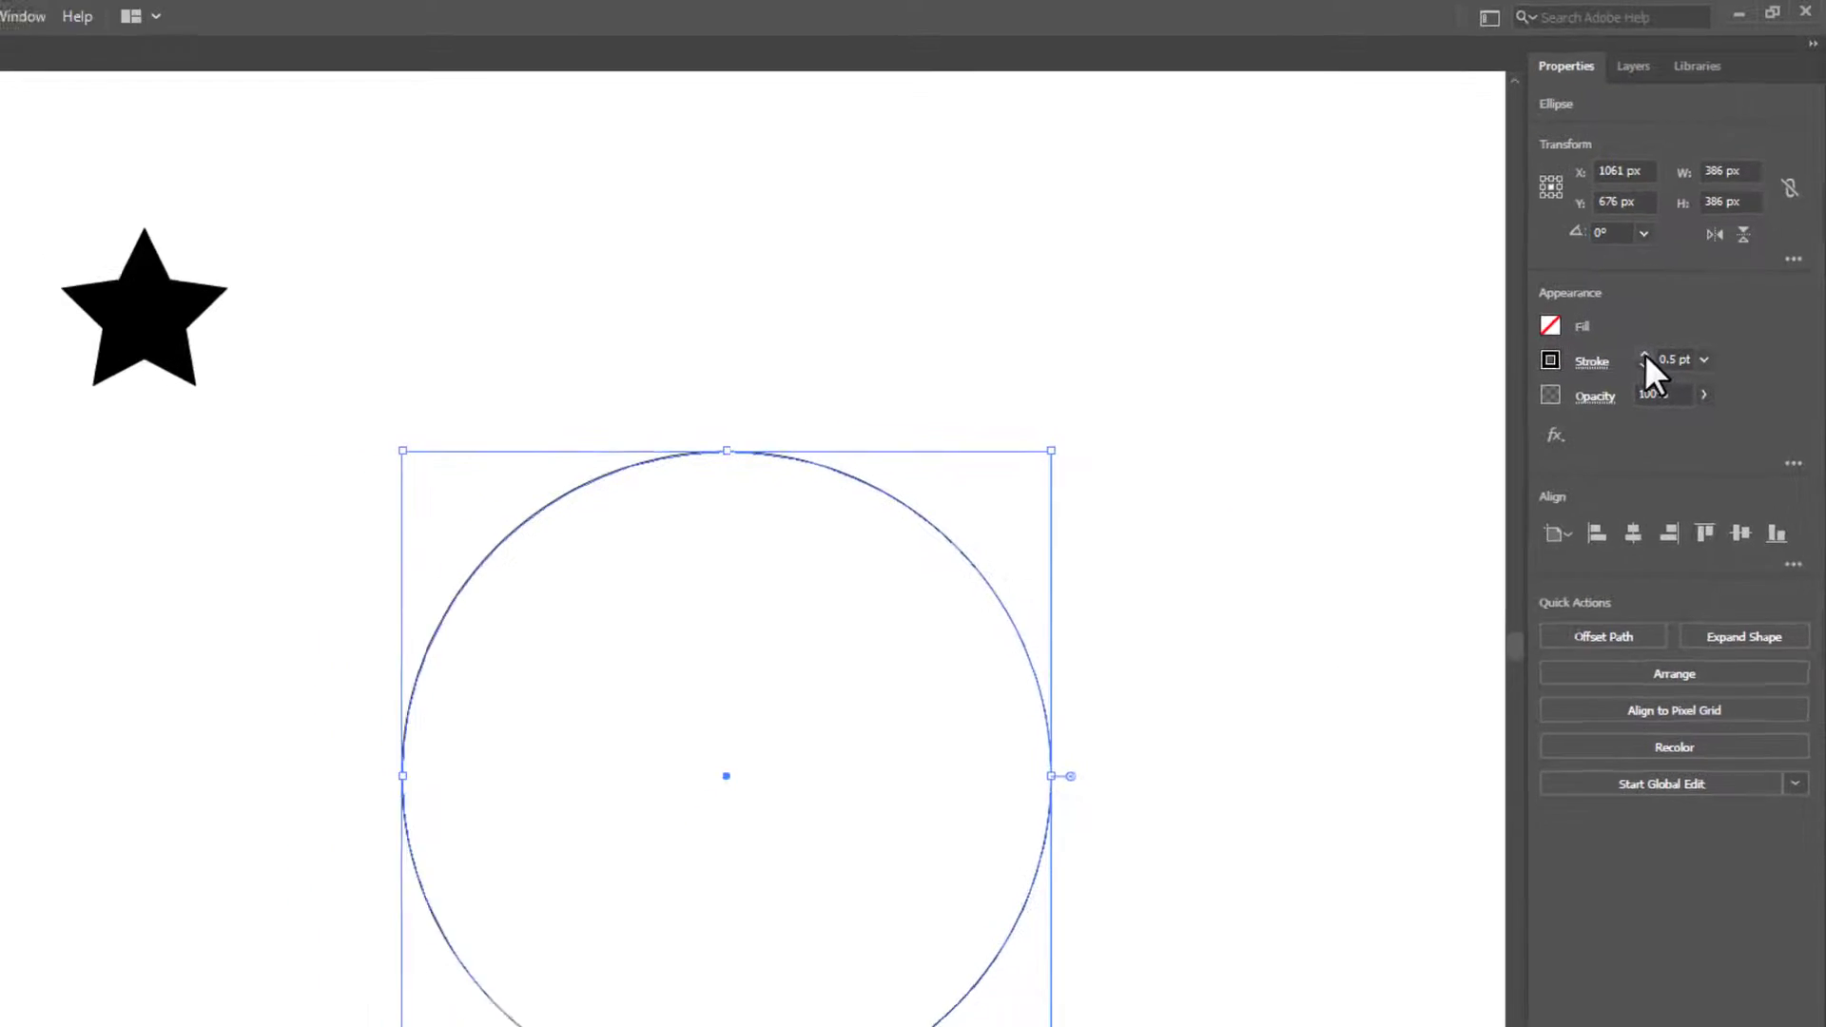
- Select the star and circle together and align them to the horizontal centre
{"action": "left_click", "coordinate": [376, 237]}
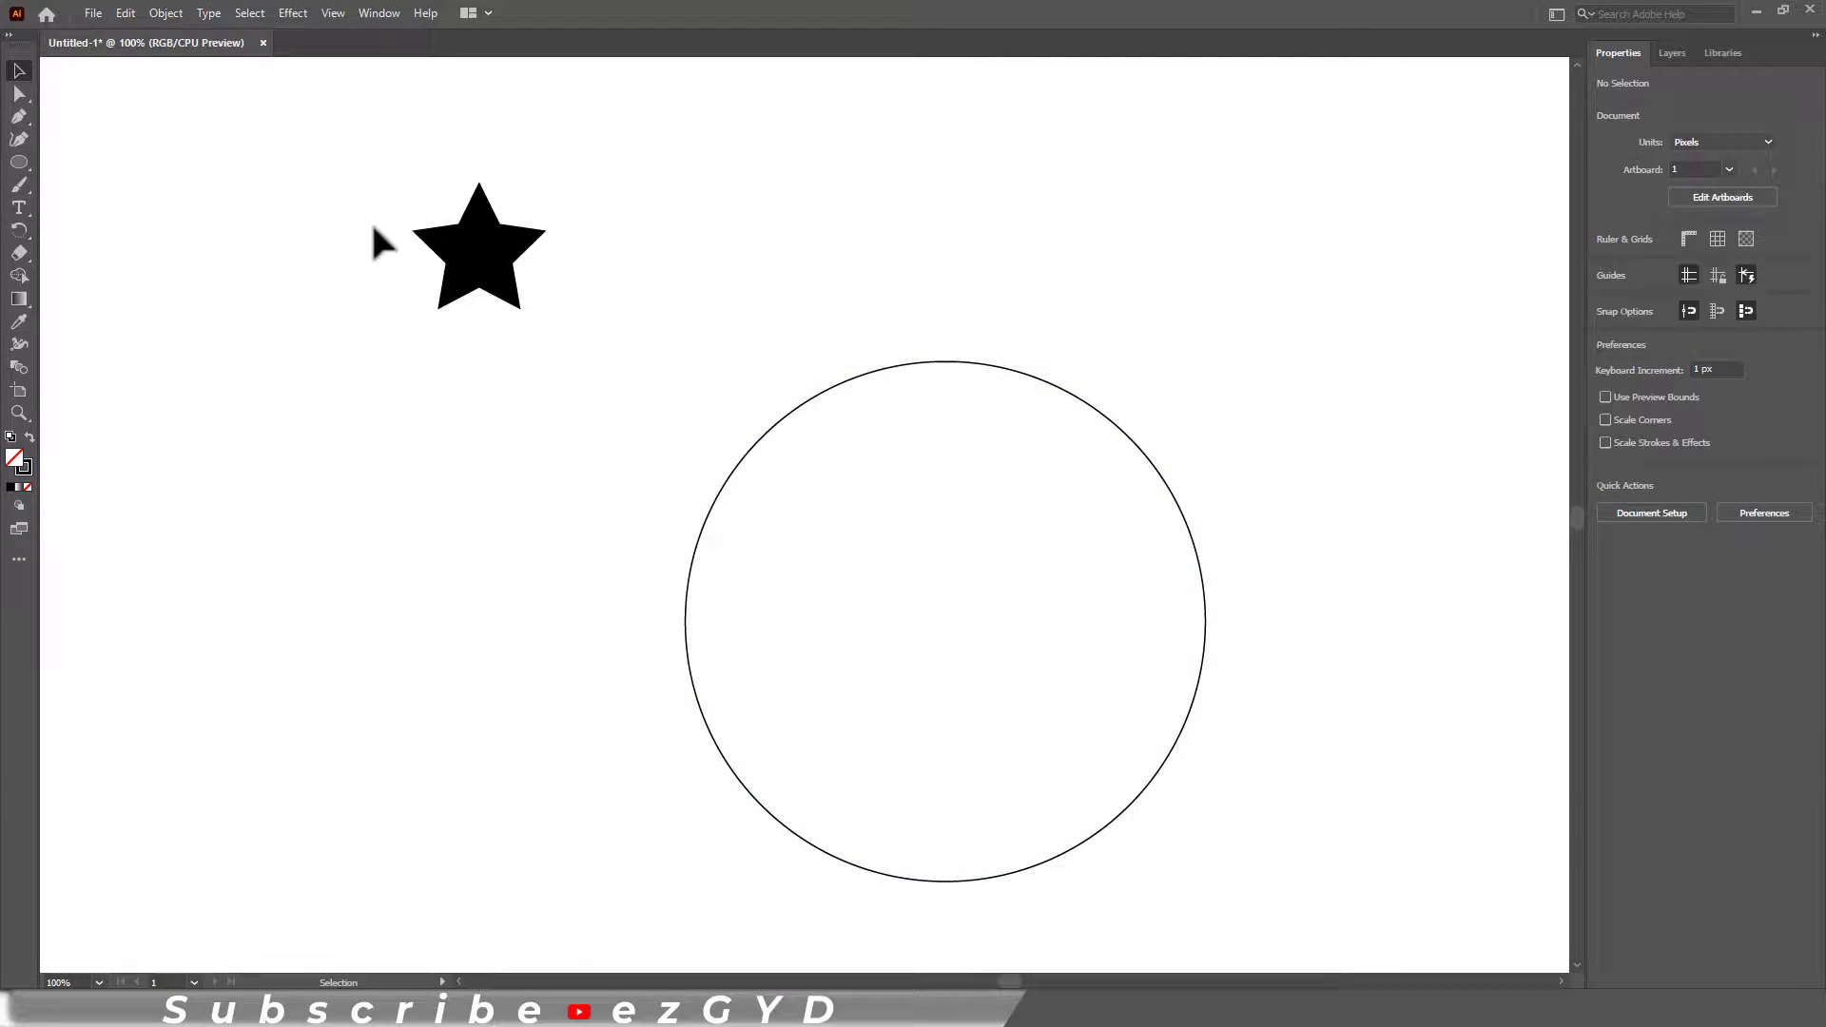
{"action": "left_click_drag", "start_coordinate": [359, 171], "coordinate": [989, 468]}
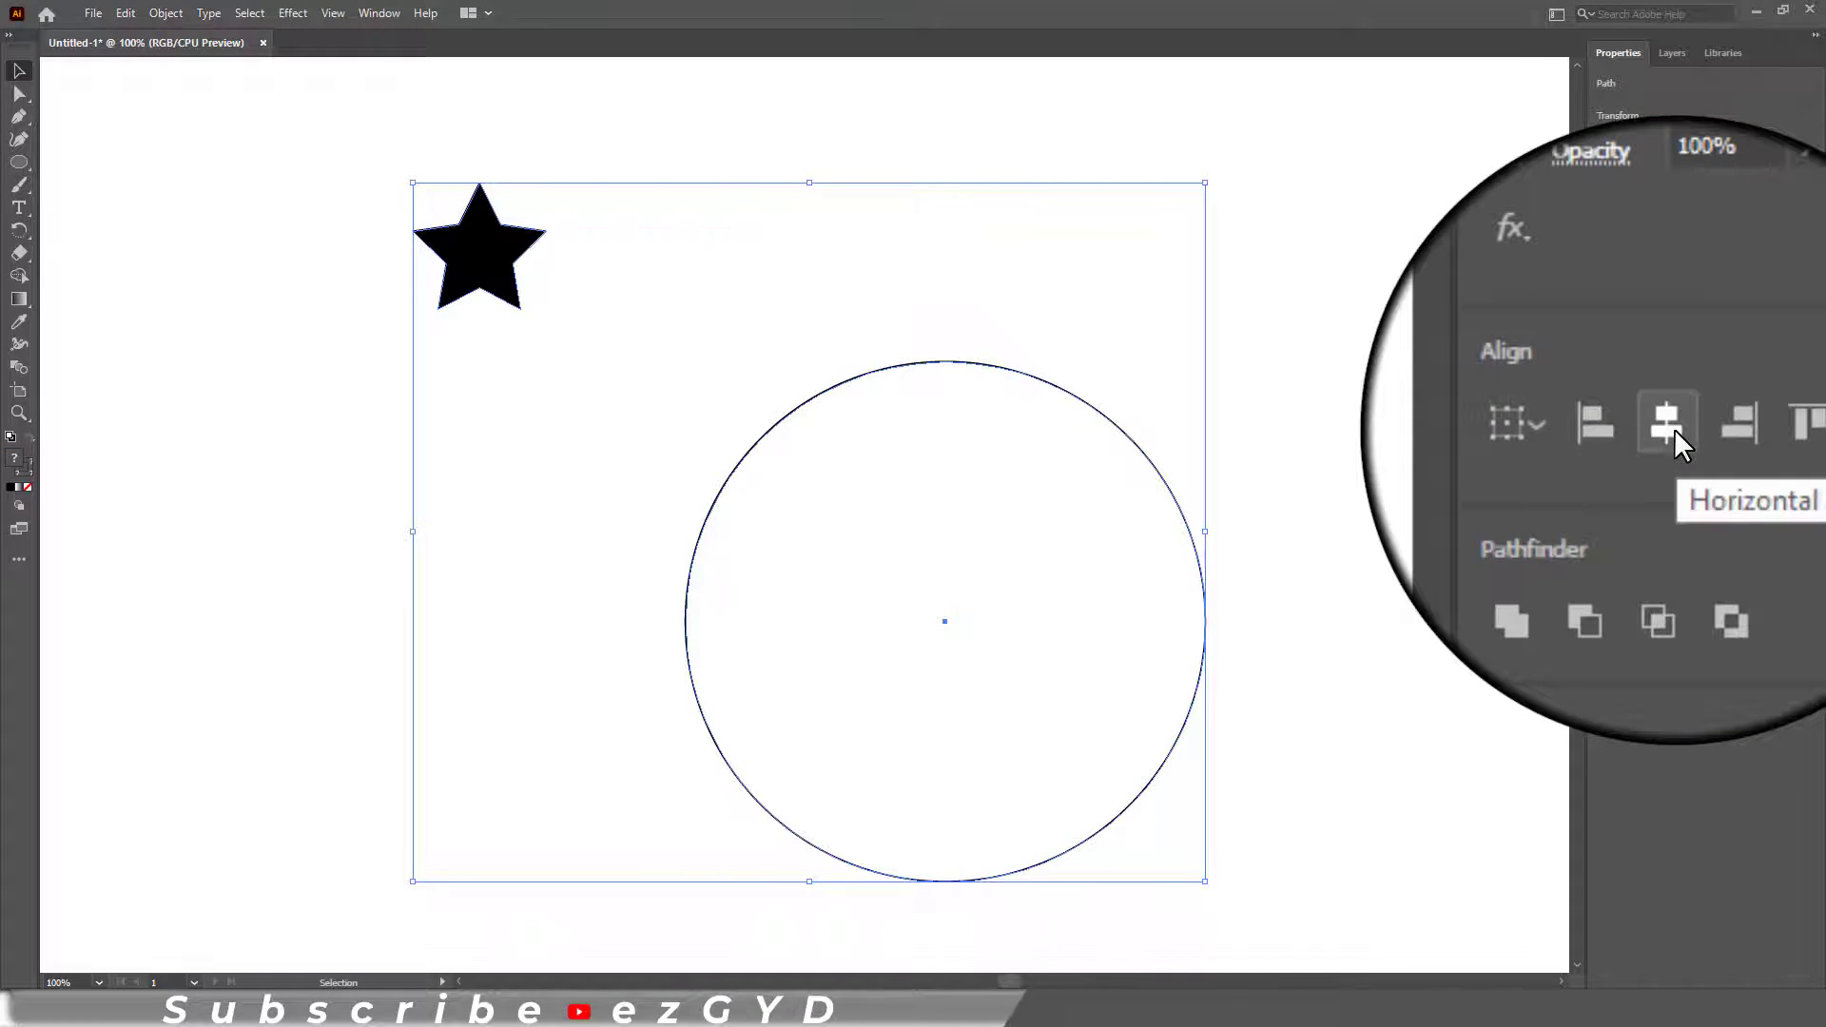
{"action": "left_click", "coordinate": [1672, 427]}
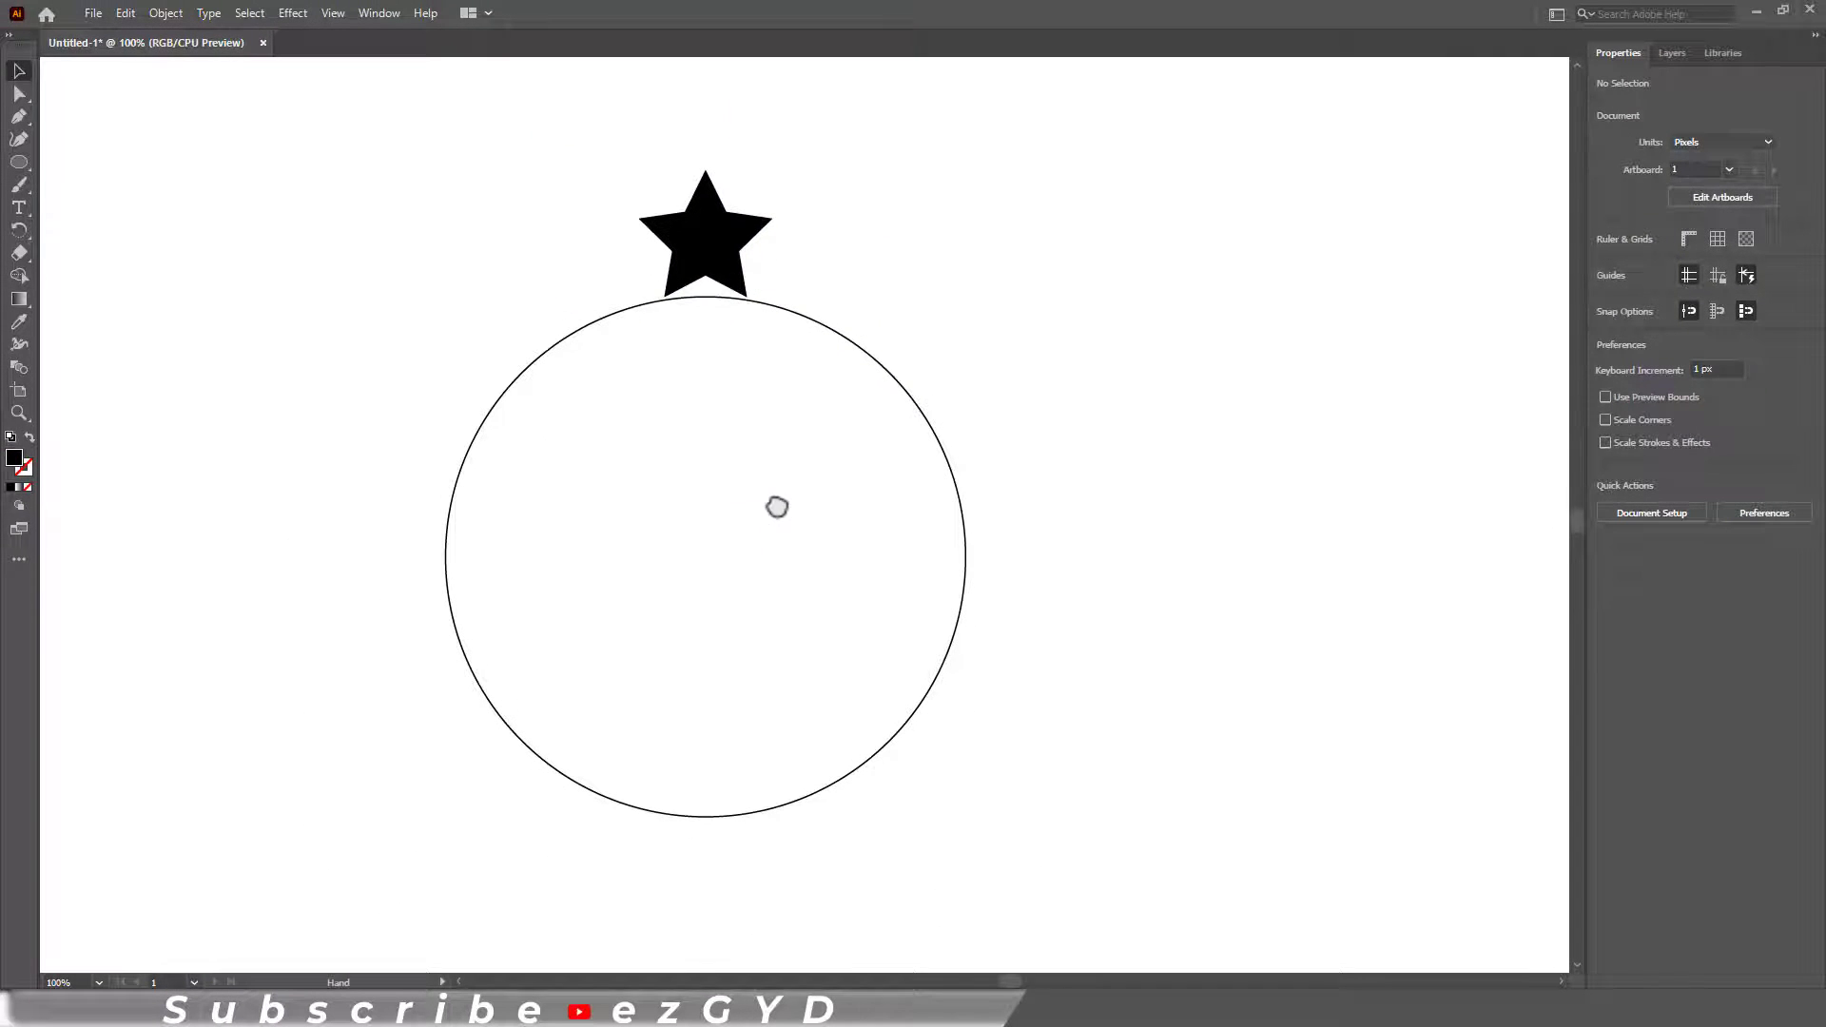
- Rotate a copy of the star by 360/15 degrees about the circle's centre
{"action": "left_click", "coordinate": [19, 230]}
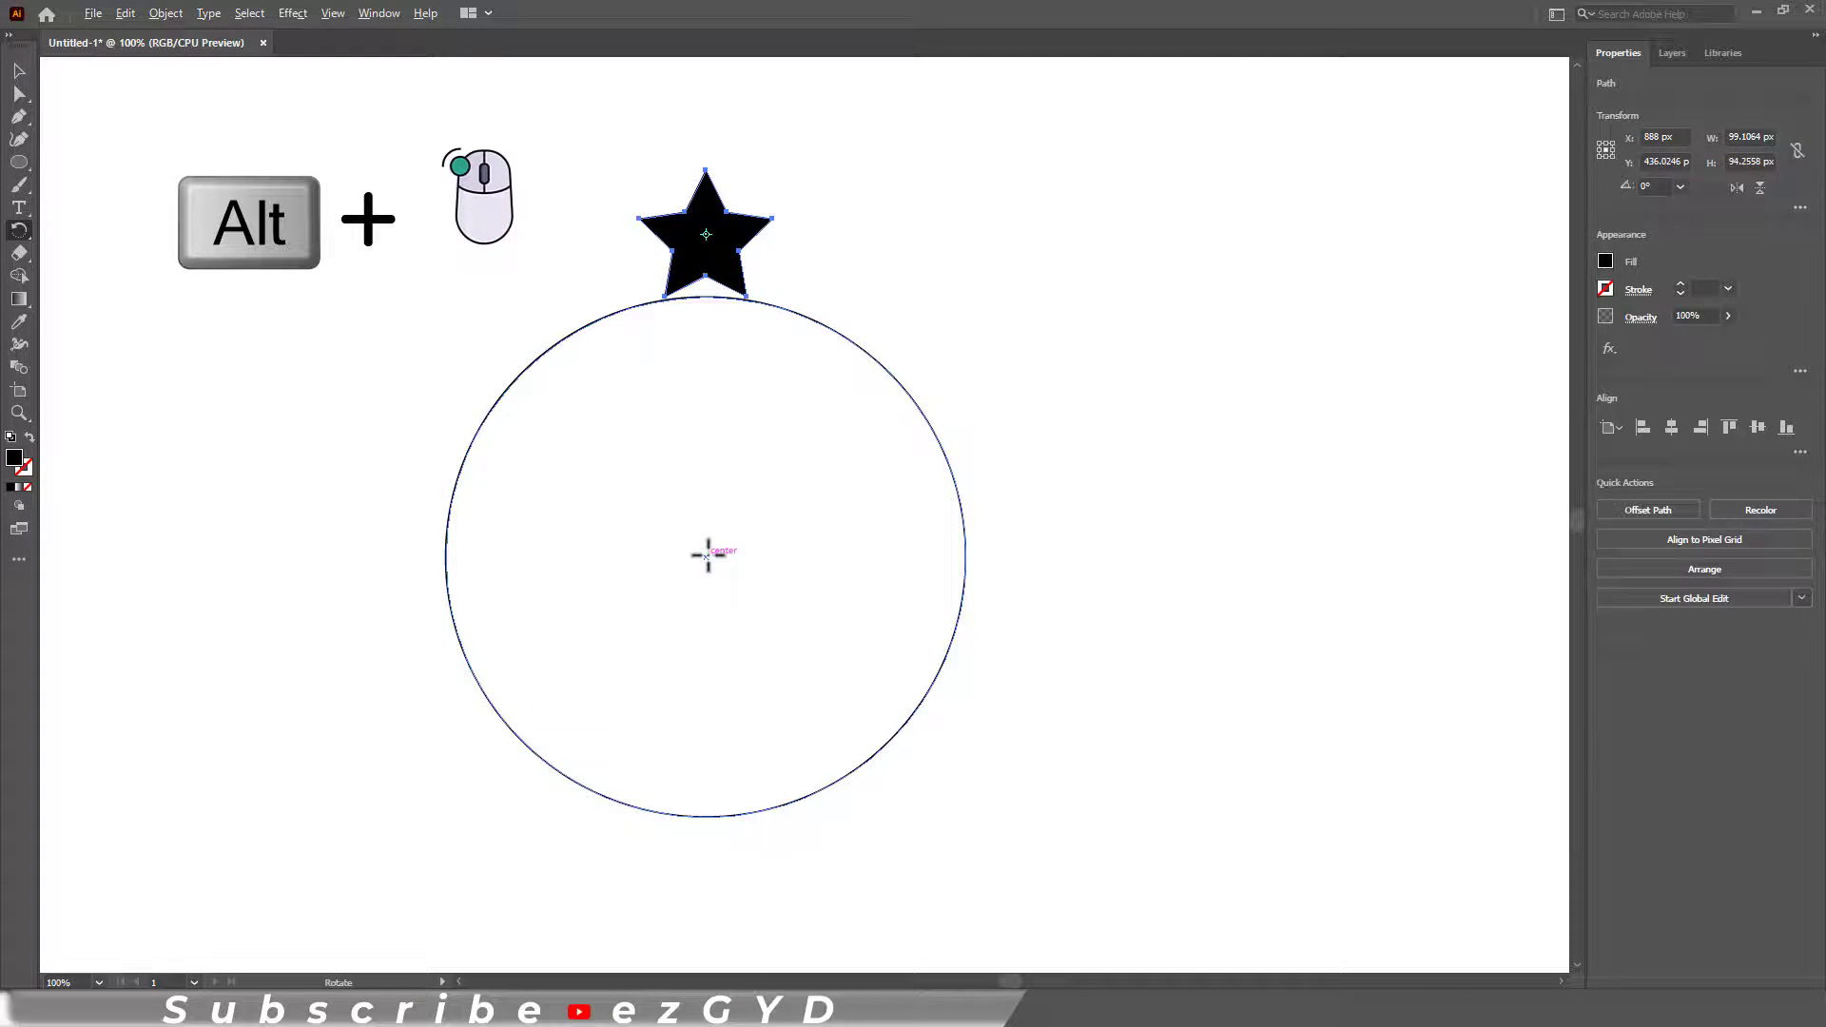
{"action": "left_click", "coordinate": [707, 554], "text": "alt"}
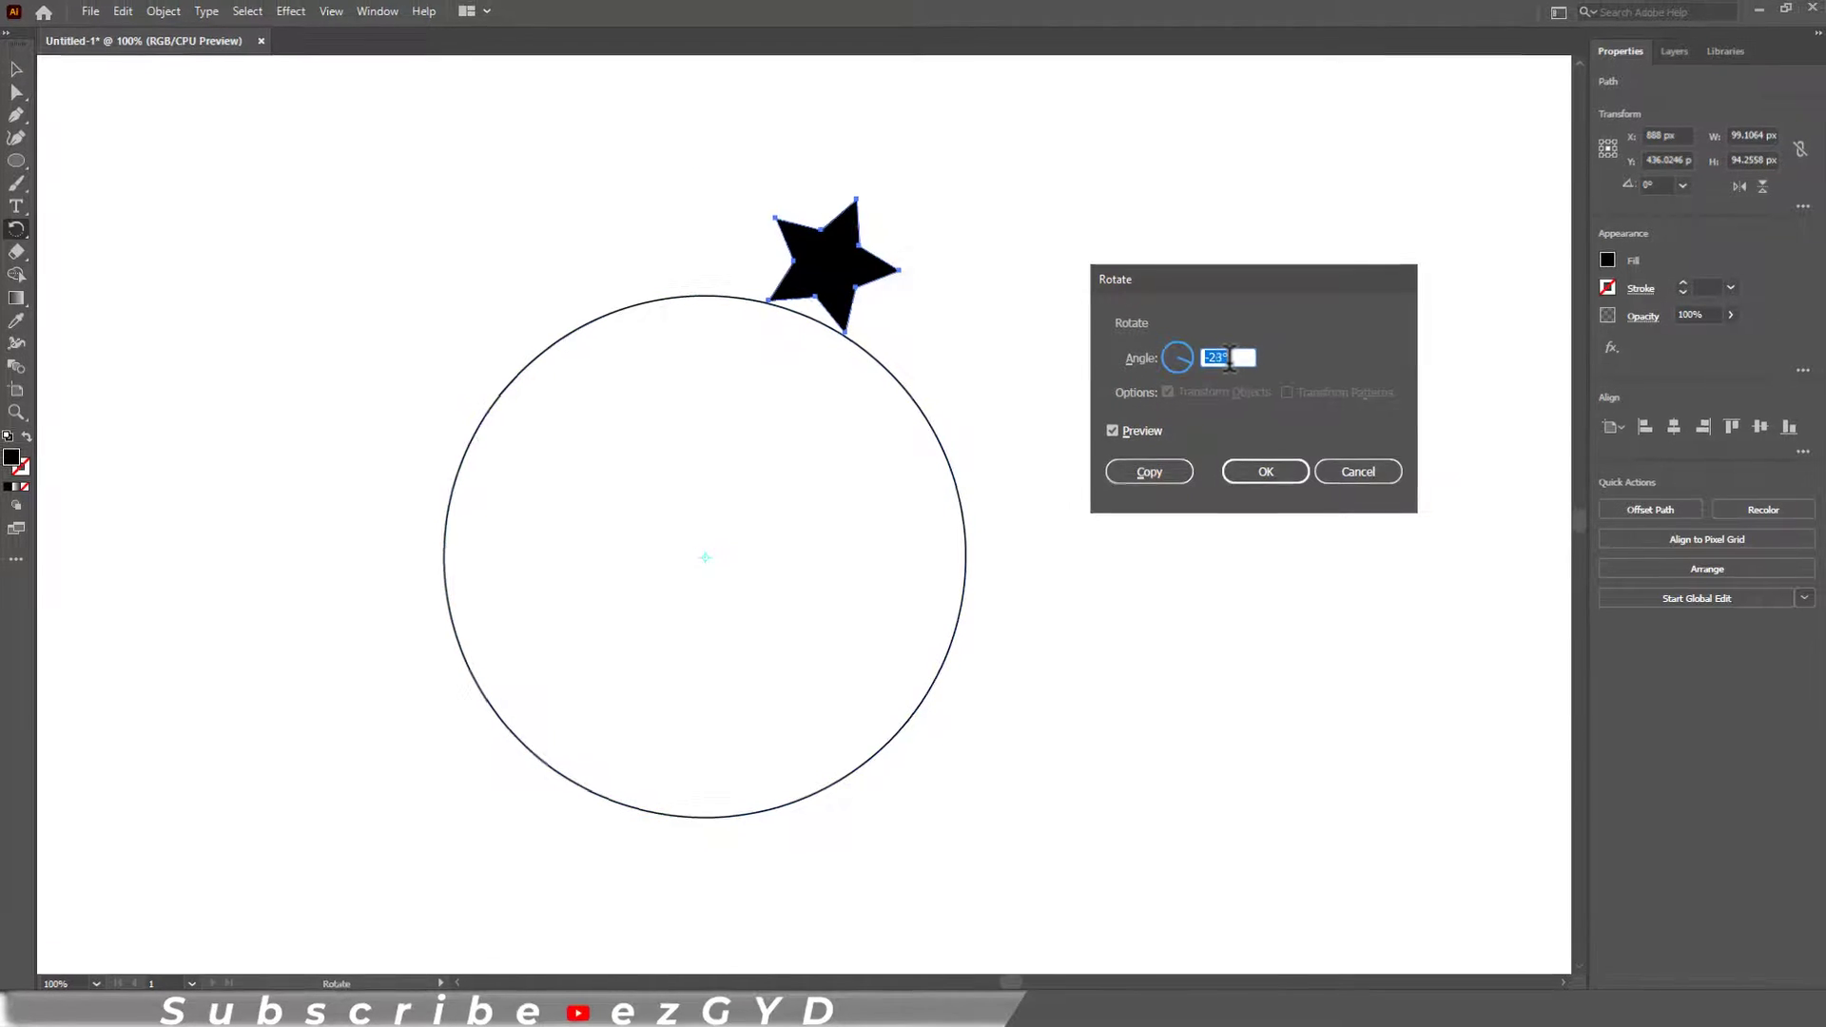
{"action": "scroll", "coordinate": [1226, 359], "scroll_direction": "up", "scroll_amount": 20}
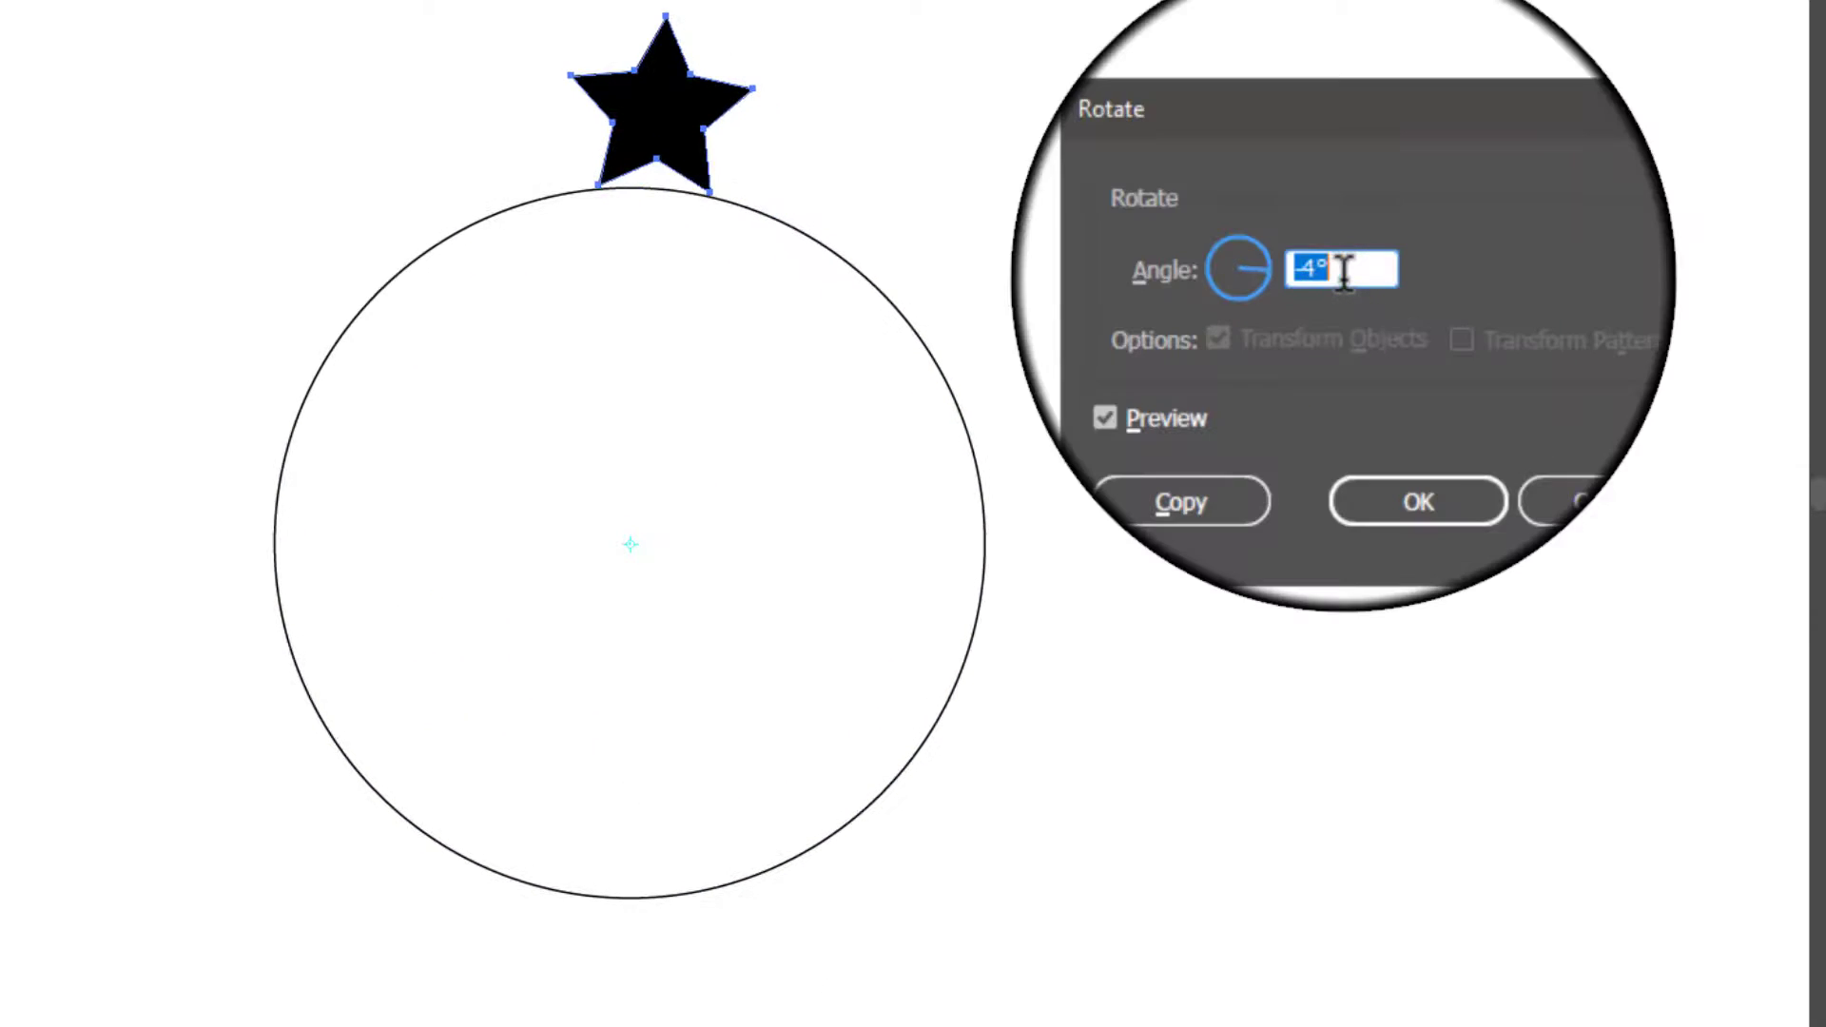
{"action": "scroll", "coordinate": [1343, 273], "scroll_direction": "up", "scroll_amount": 20}
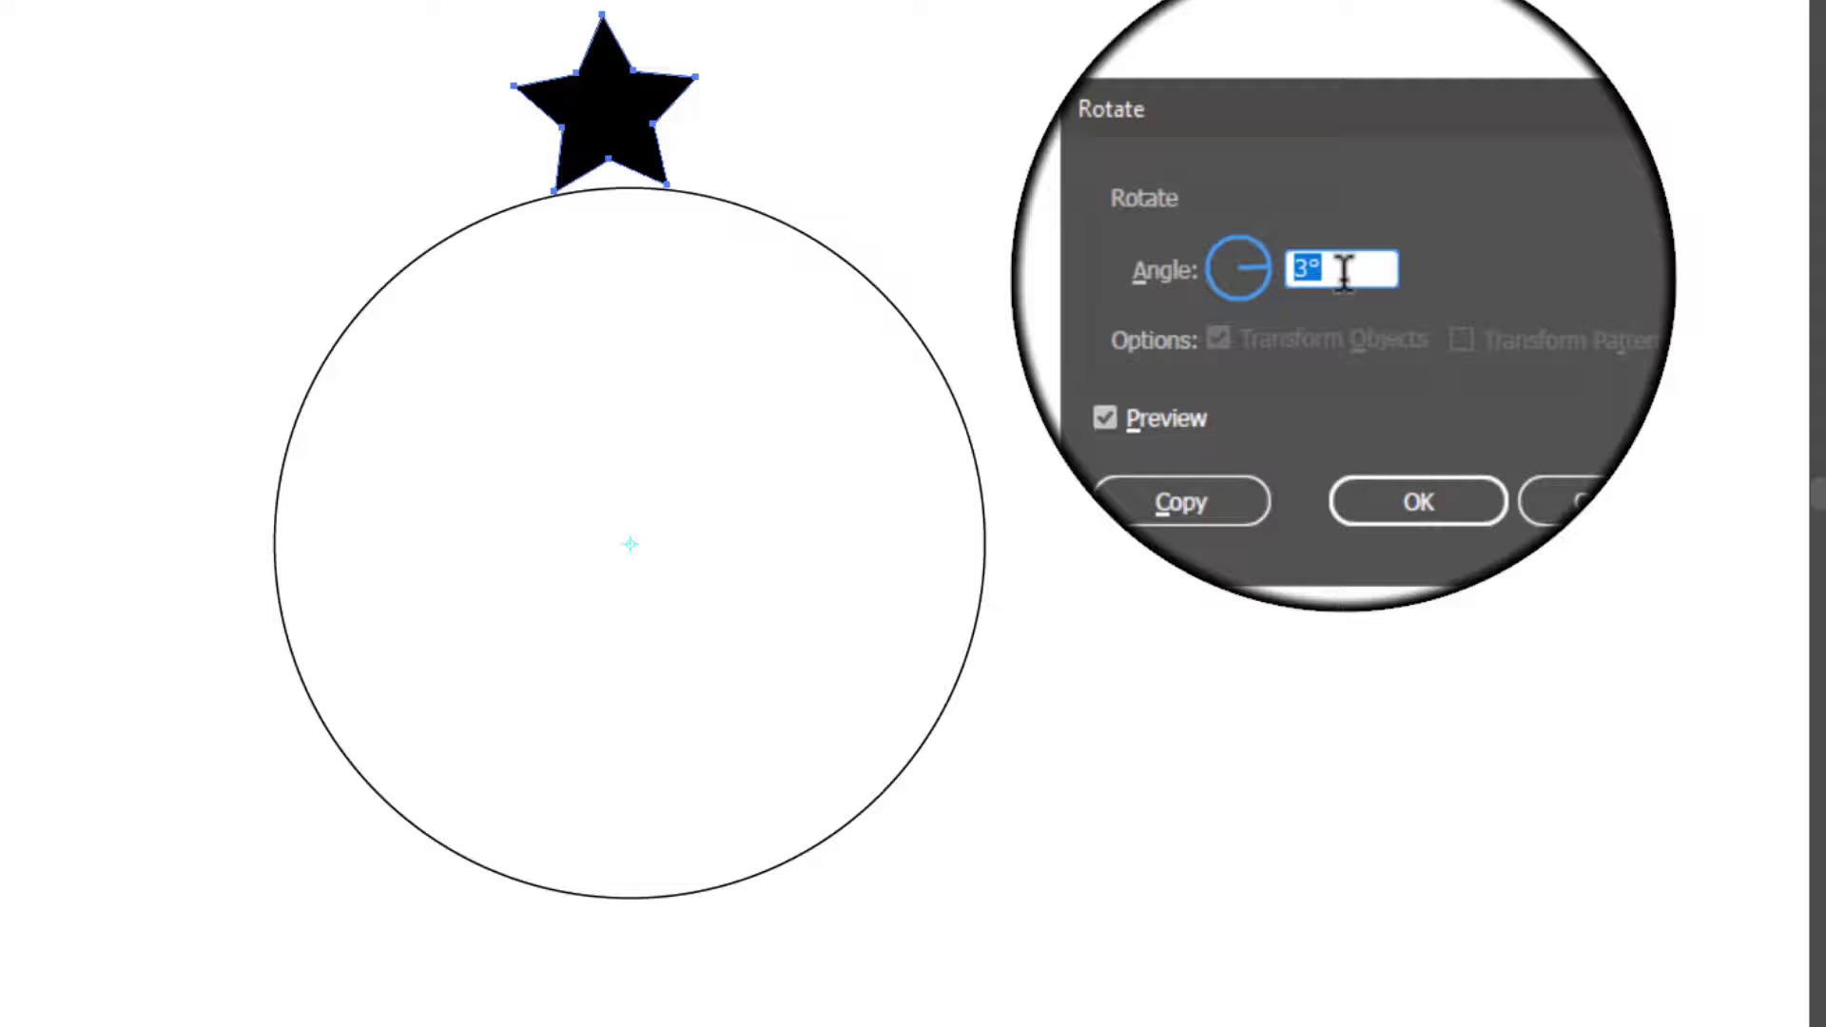
{"action": "scroll", "coordinate": [1342, 273], "scroll_direction": "up", "scroll_amount": 20}
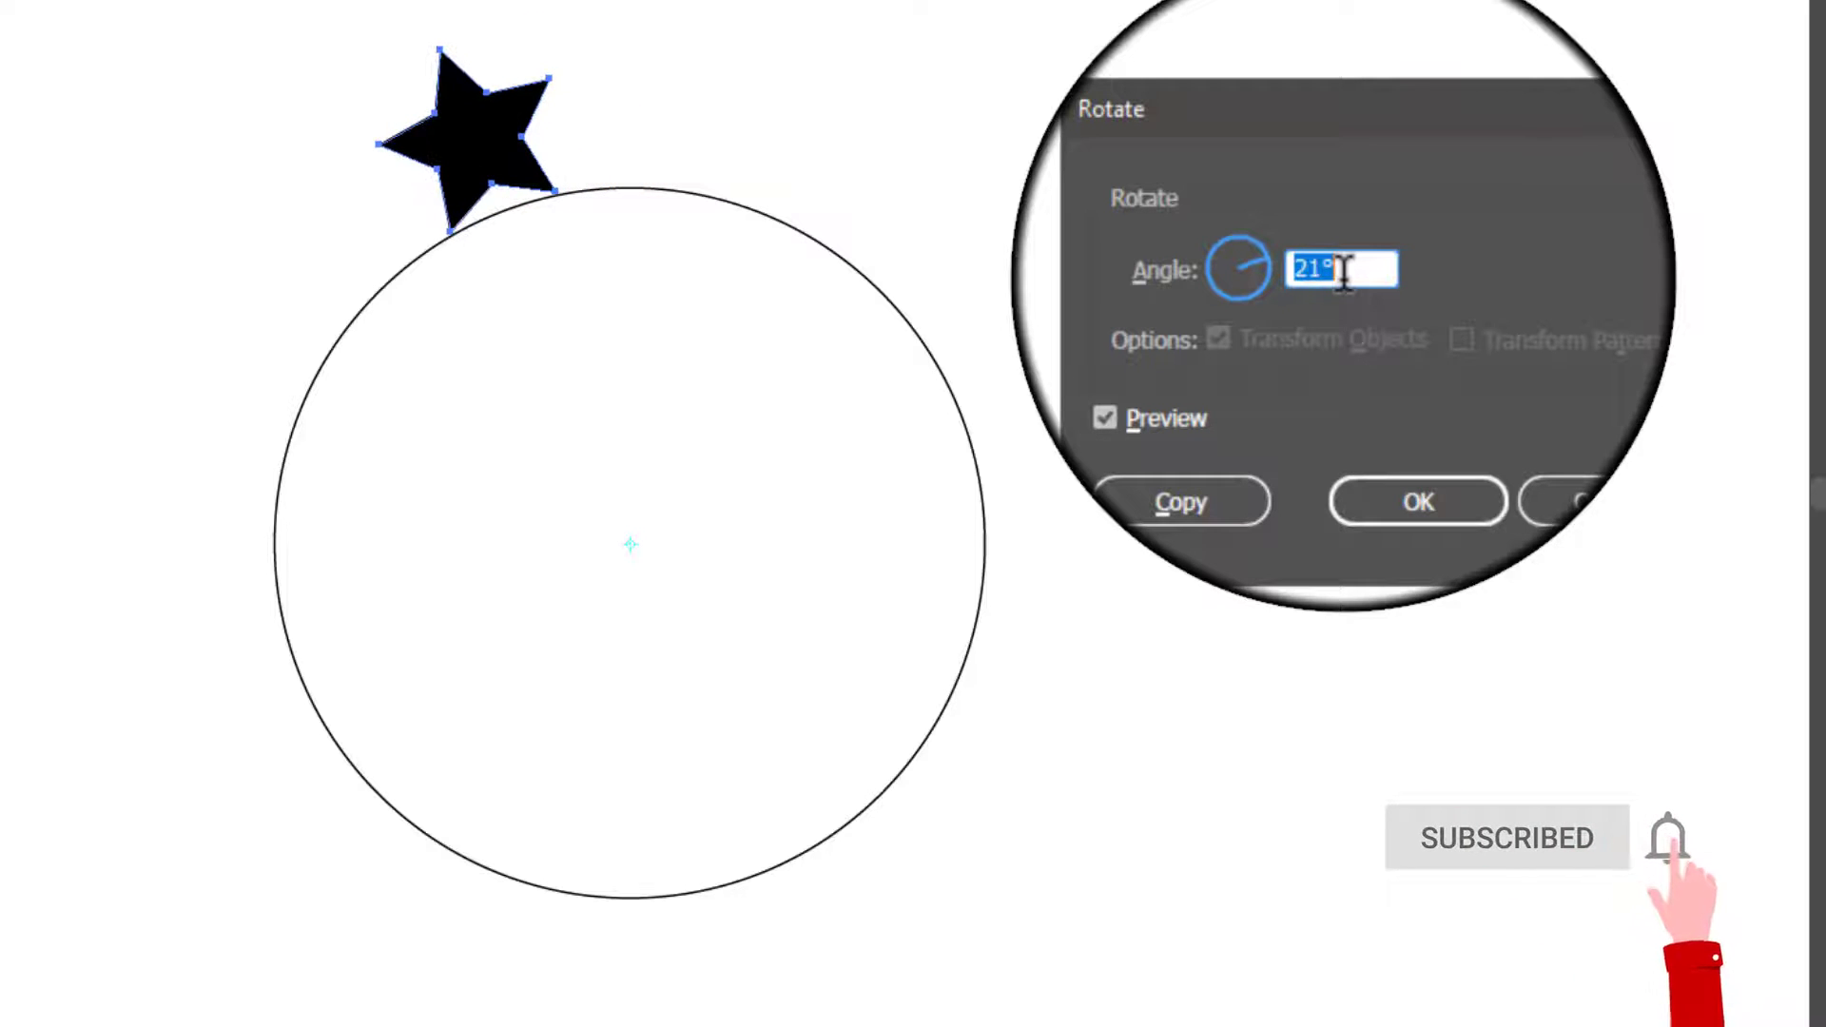
{"action": "scroll", "coordinate": [1343, 273], "scroll_direction": "down", "scroll_amount": 20}
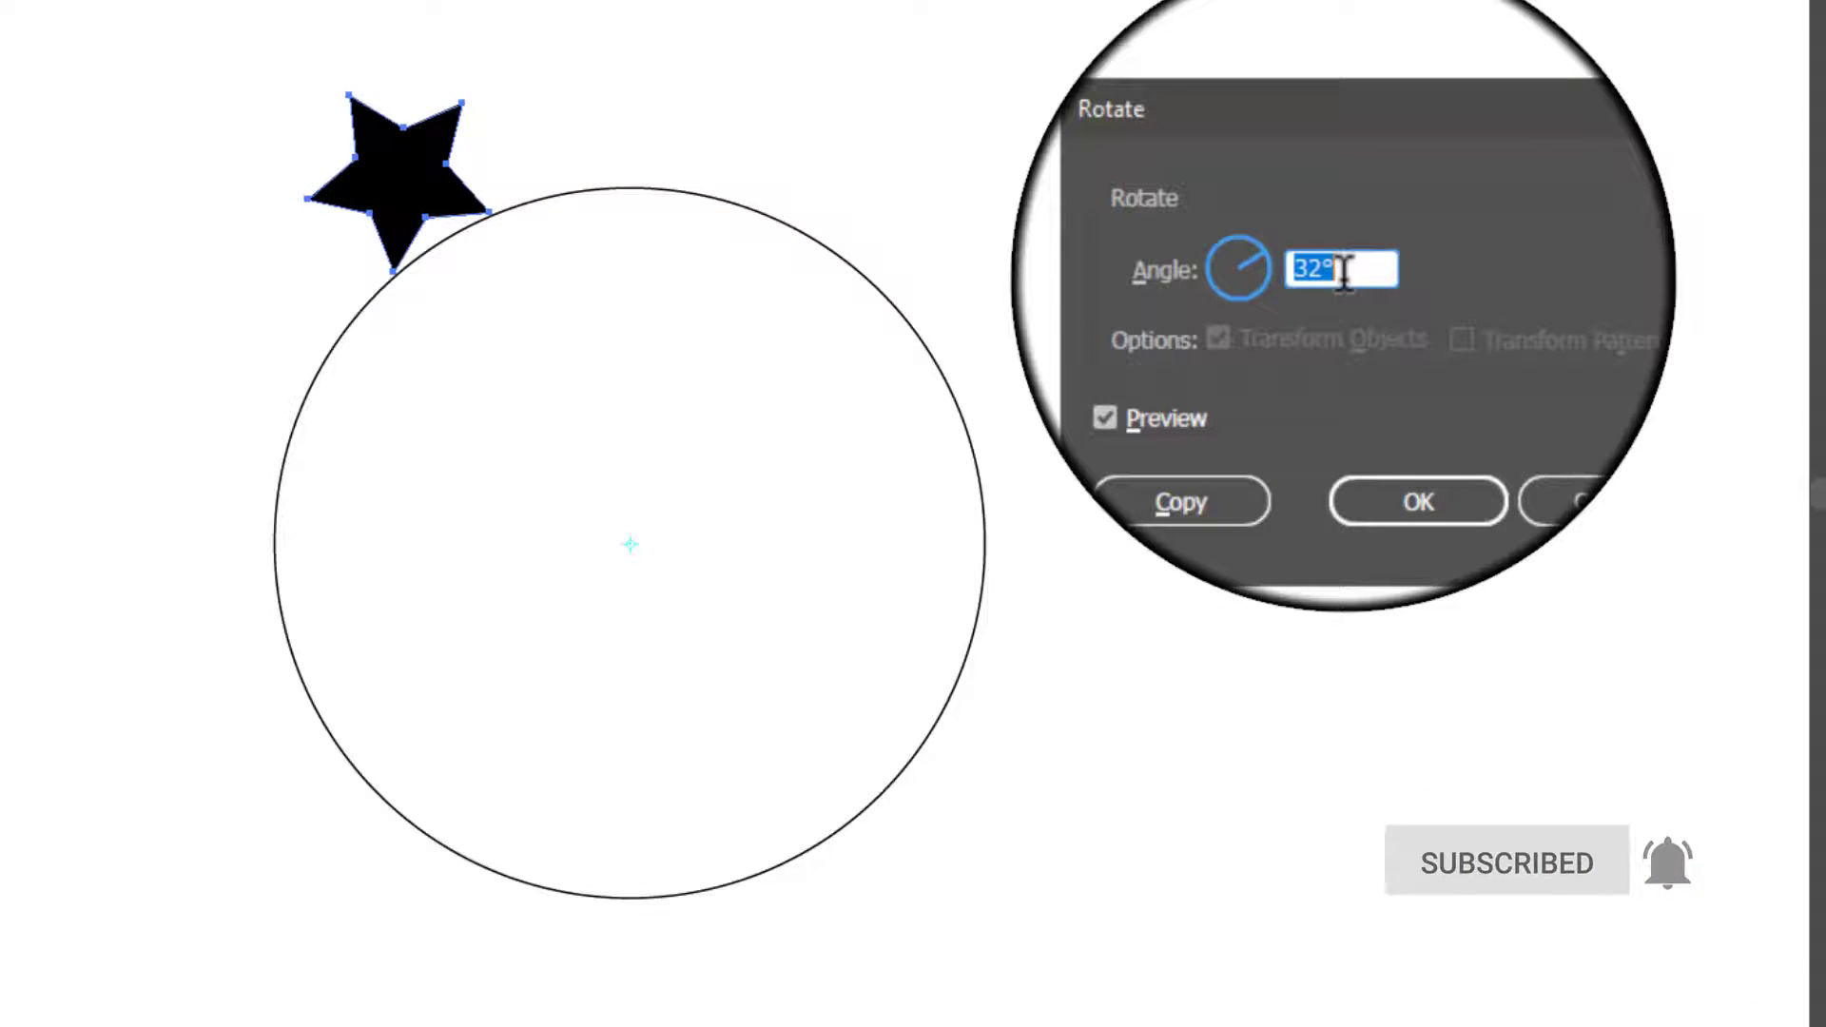
{"action": "scroll", "coordinate": [1342, 273], "scroll_direction": "down", "scroll_amount": 13}
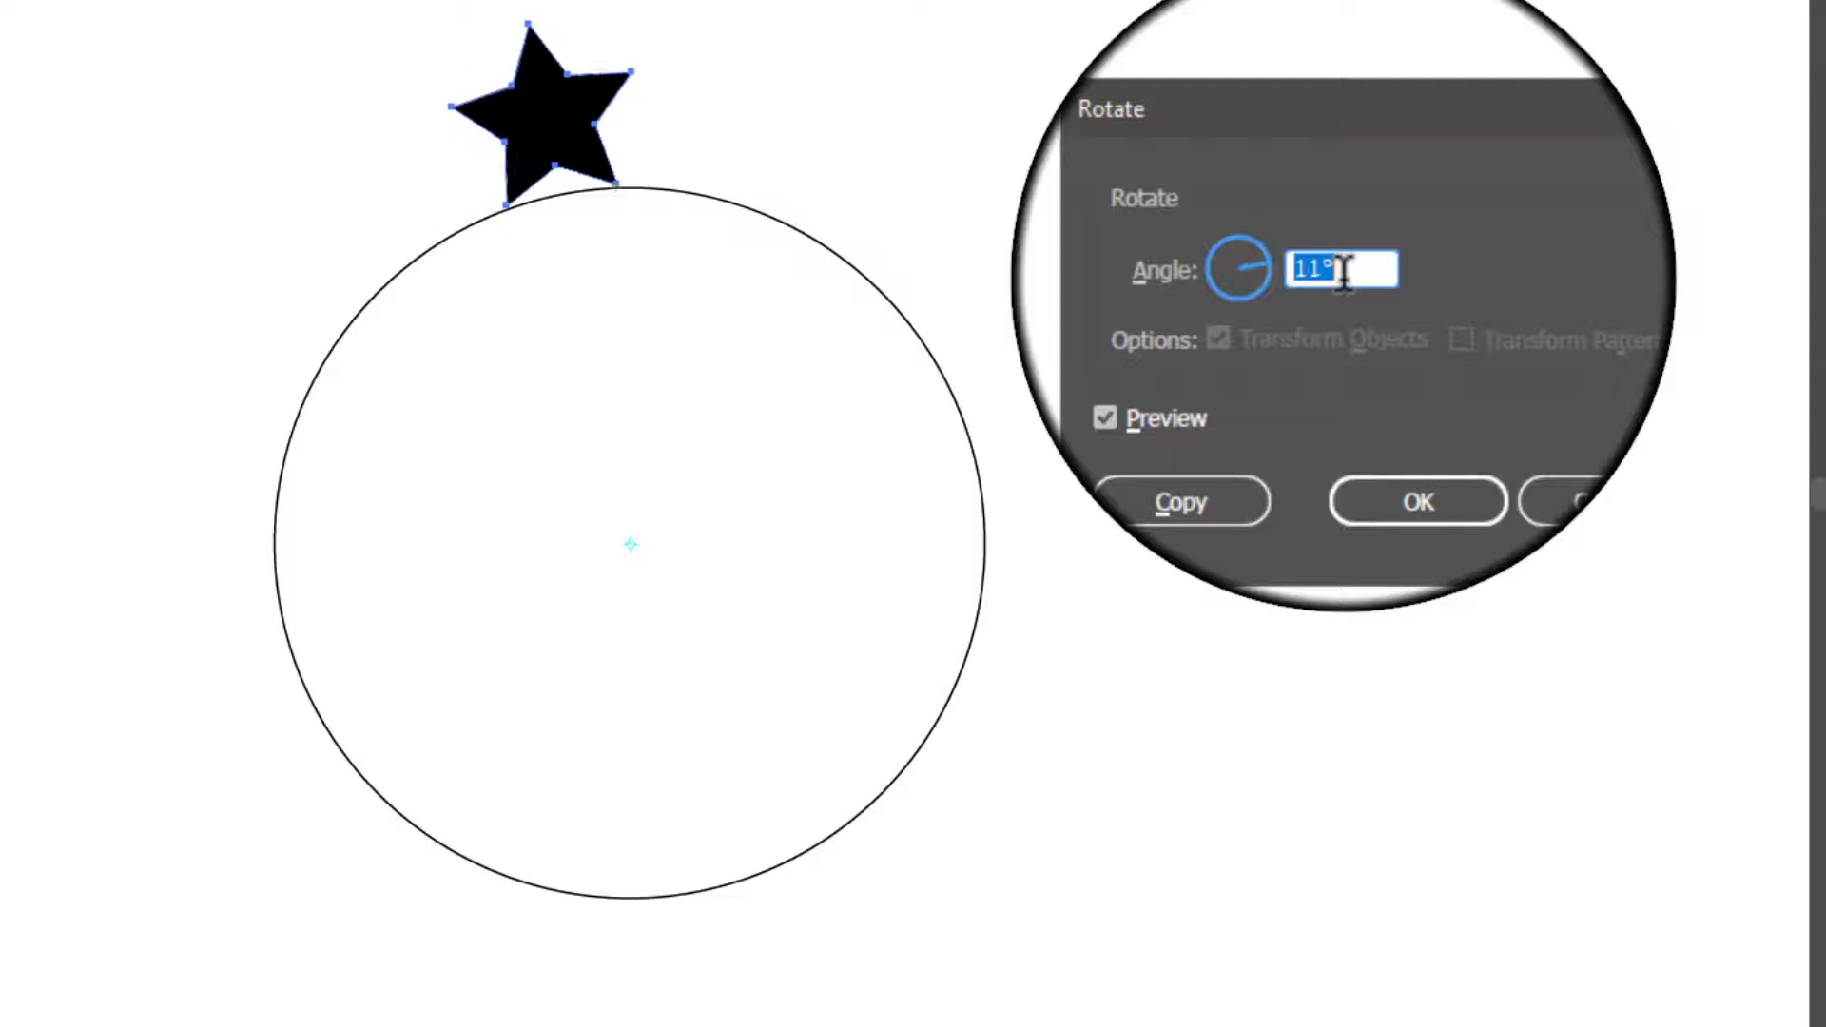
{"action": "scroll", "coordinate": [1343, 273], "scroll_direction": "down", "scroll_amount": 2}
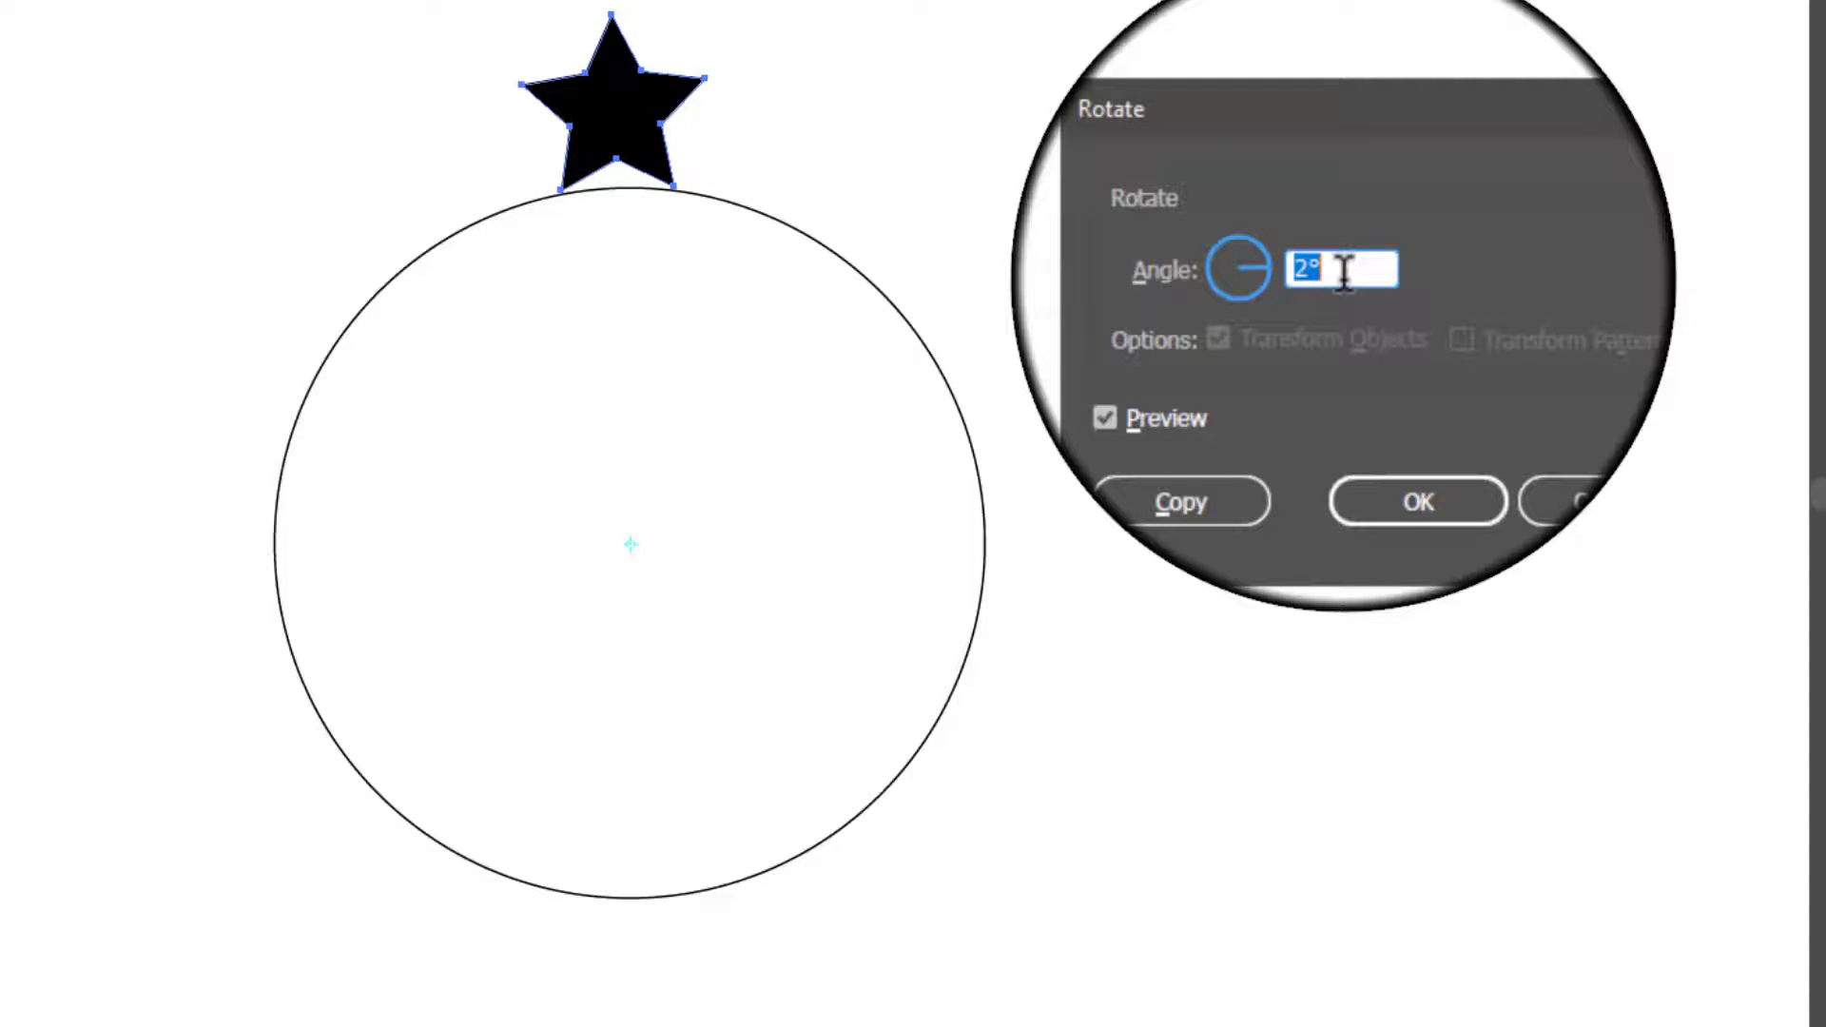
{"action": "scroll", "coordinate": [1343, 273], "scroll_direction": "down", "scroll_amount": 1}
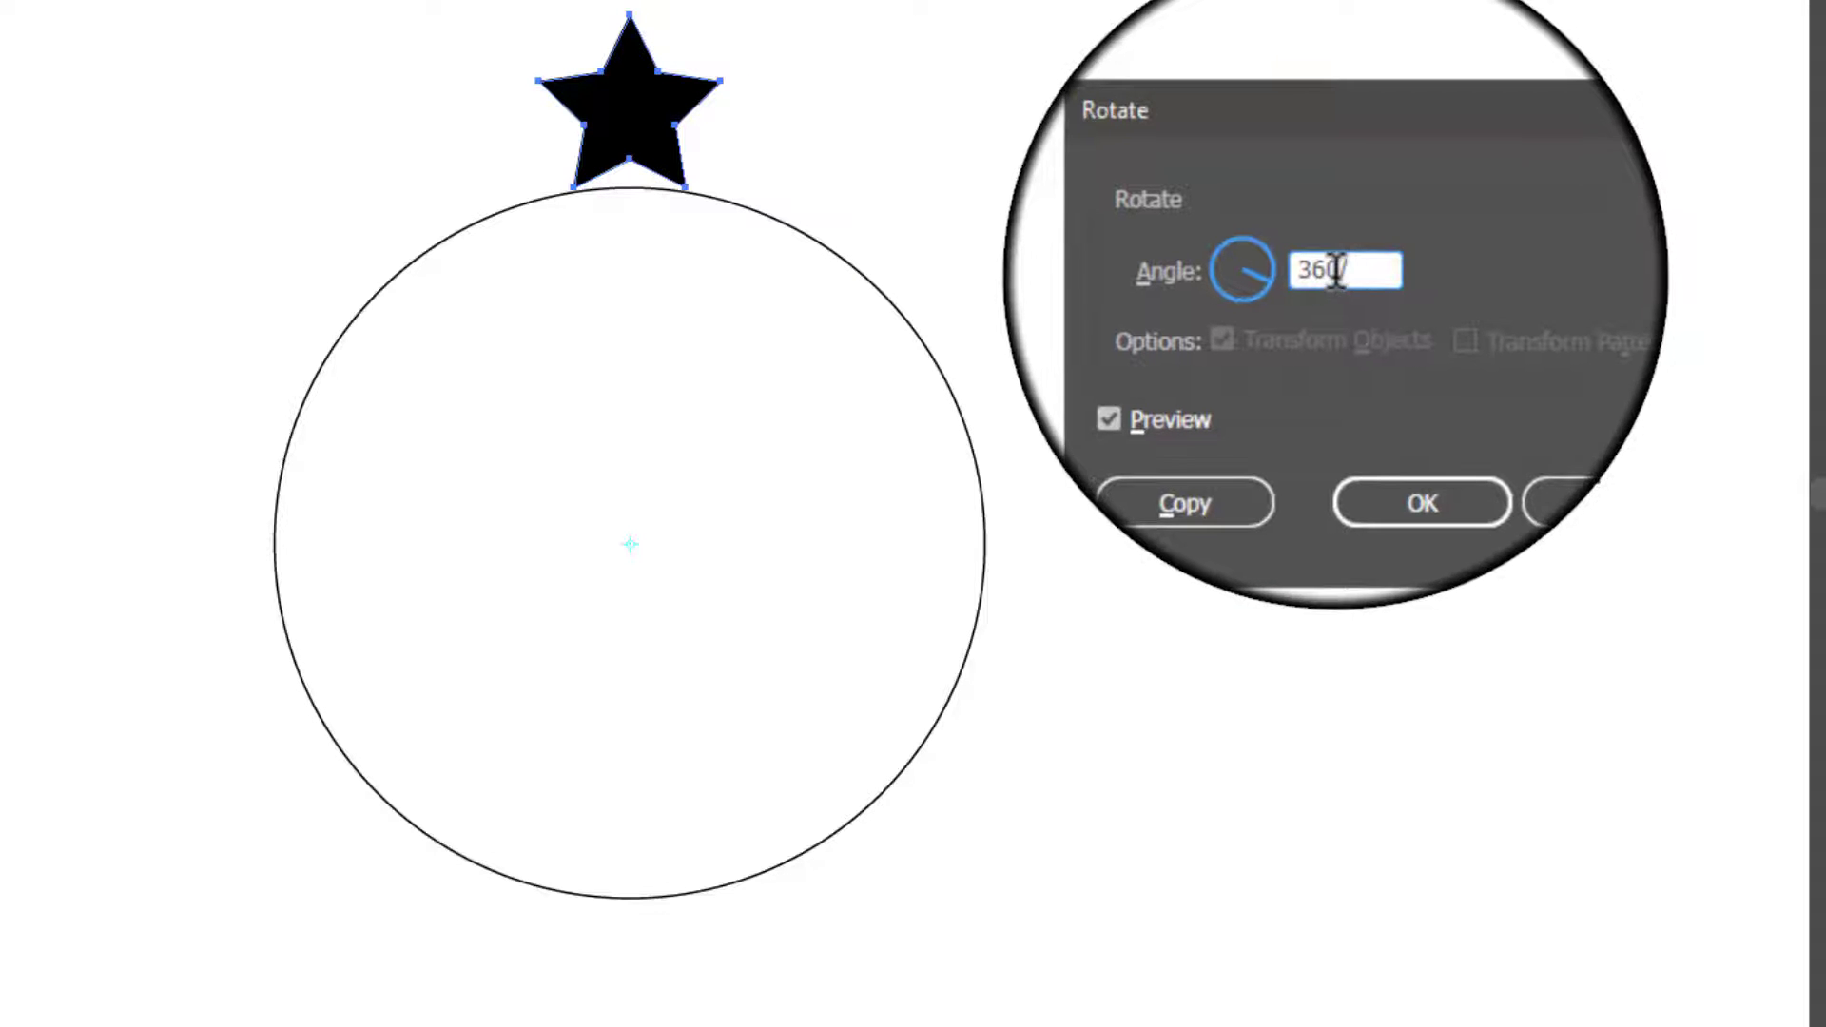
{"action": "type", "text": "/"}
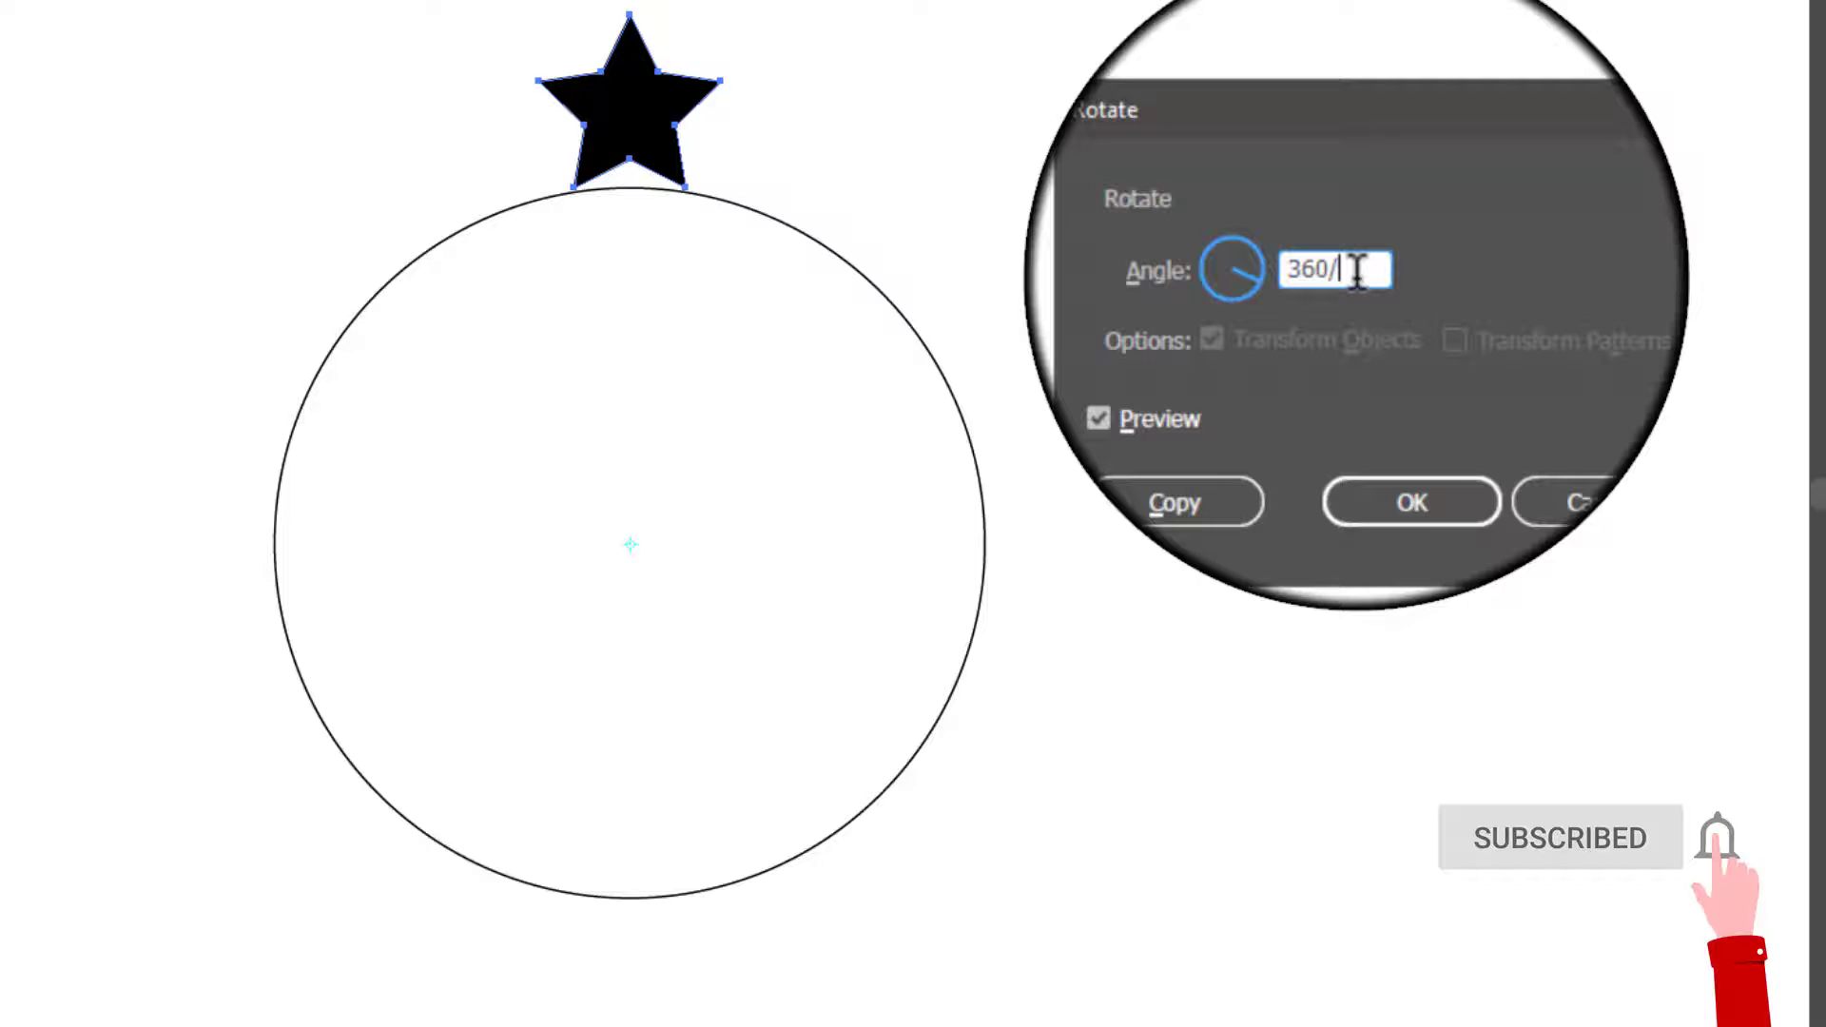
{"action": "type", "text": "15"}
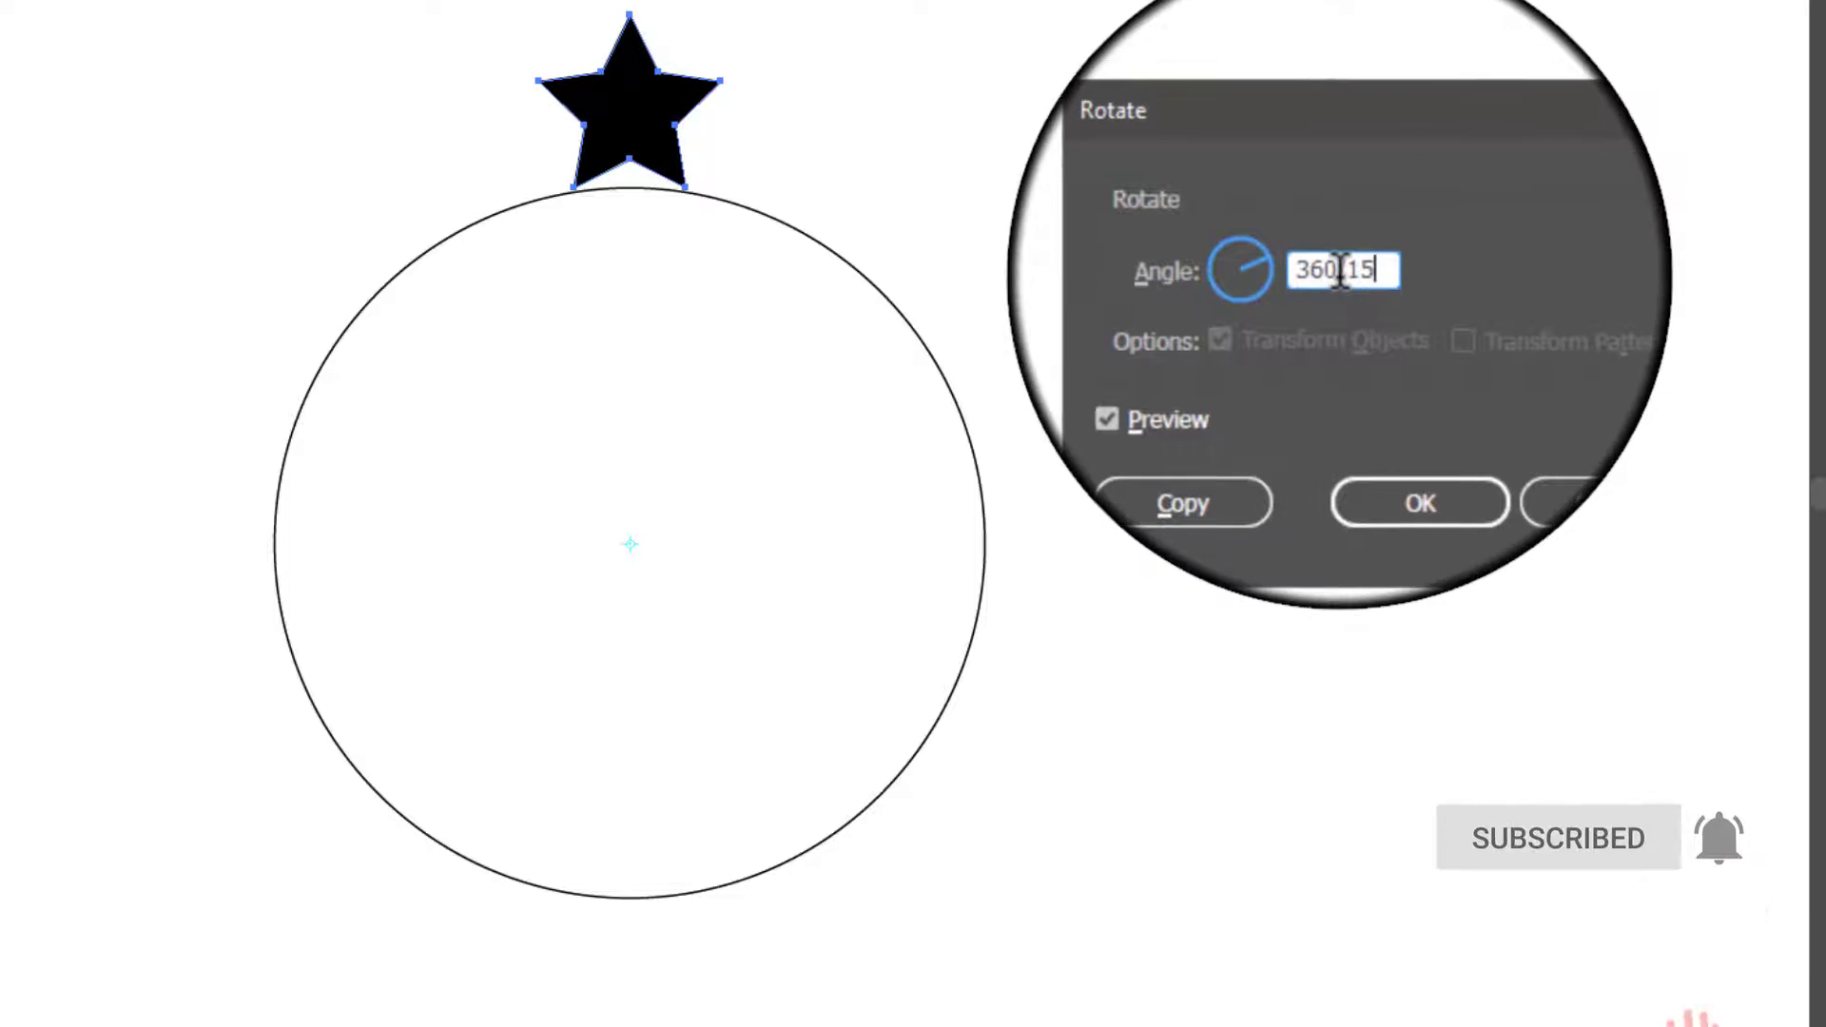
{"action": "left_click", "coordinate": [1225, 431]}
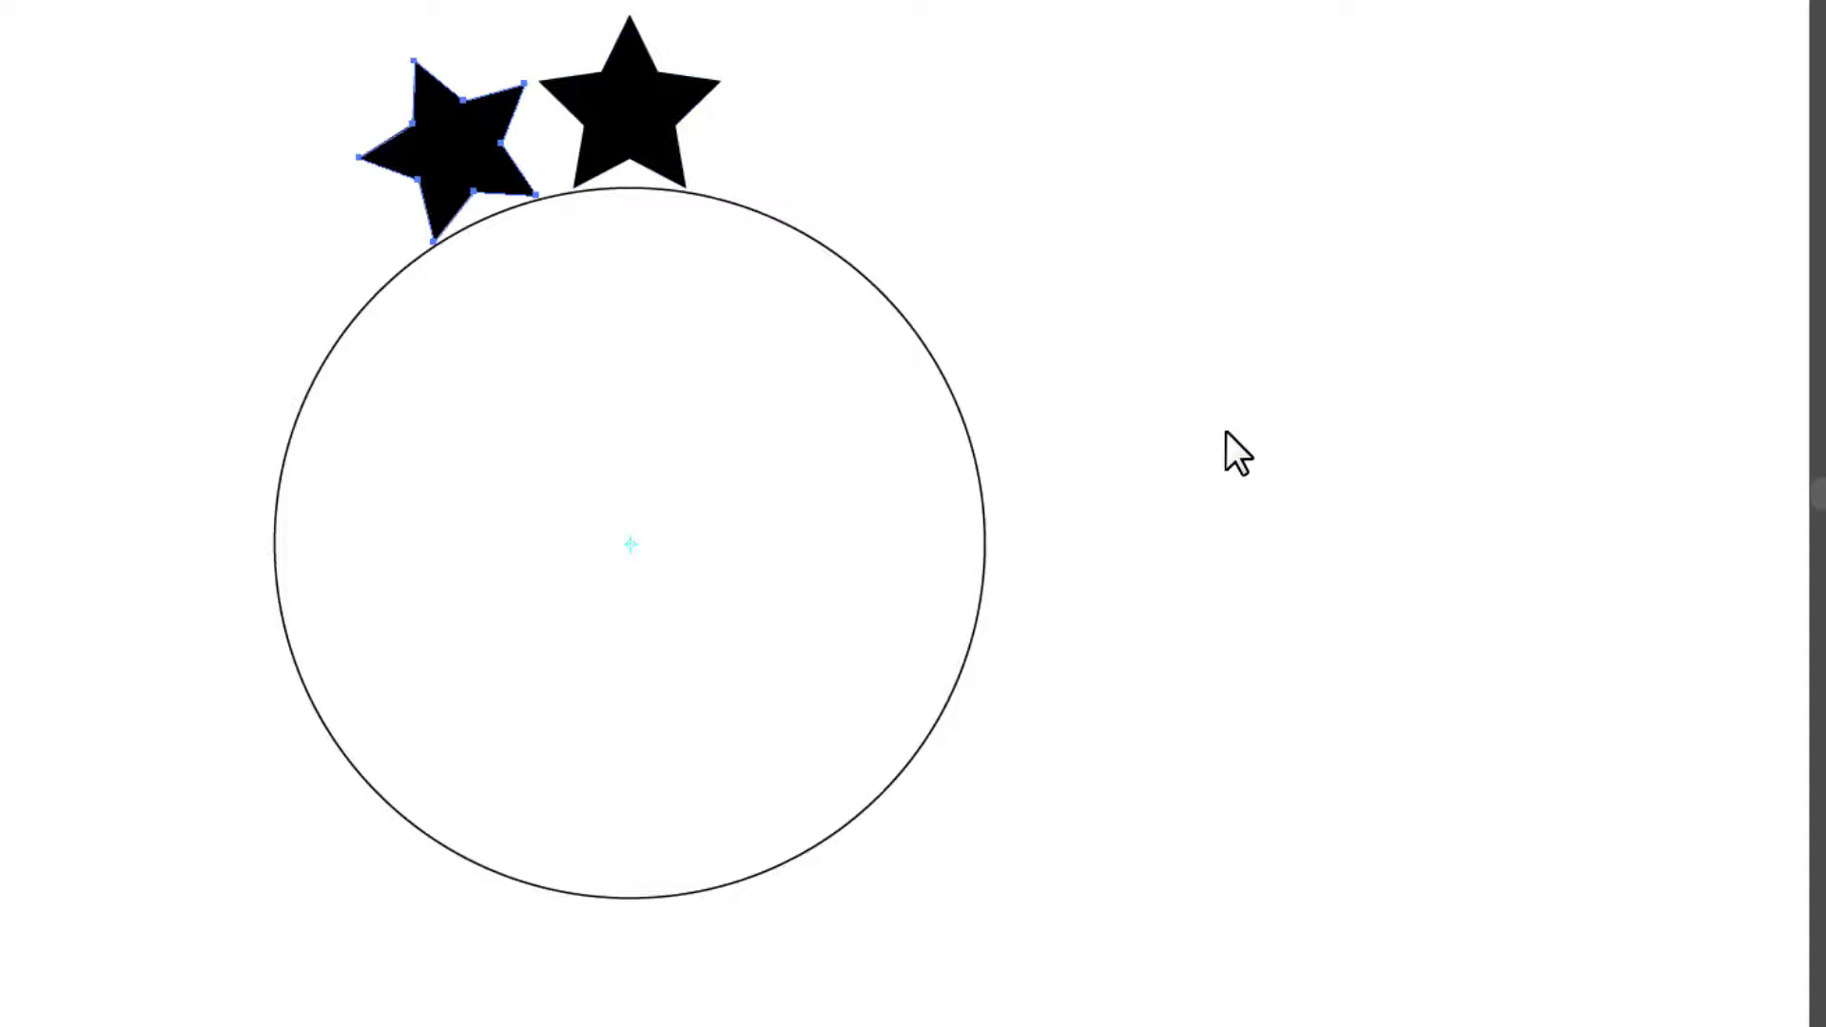
- Complete the fifteen-star ring with Ctrl+D and zoom in to check the stars
{"action": "key", "text": "ctrl+d"}
{"action": "key", "text": "ctrl+d"}
{"action": "key", "text": "ctrl+d"}
{"action": "key", "text": "ctrl+d"}
{"action": "key", "text": "ctrl+d"}
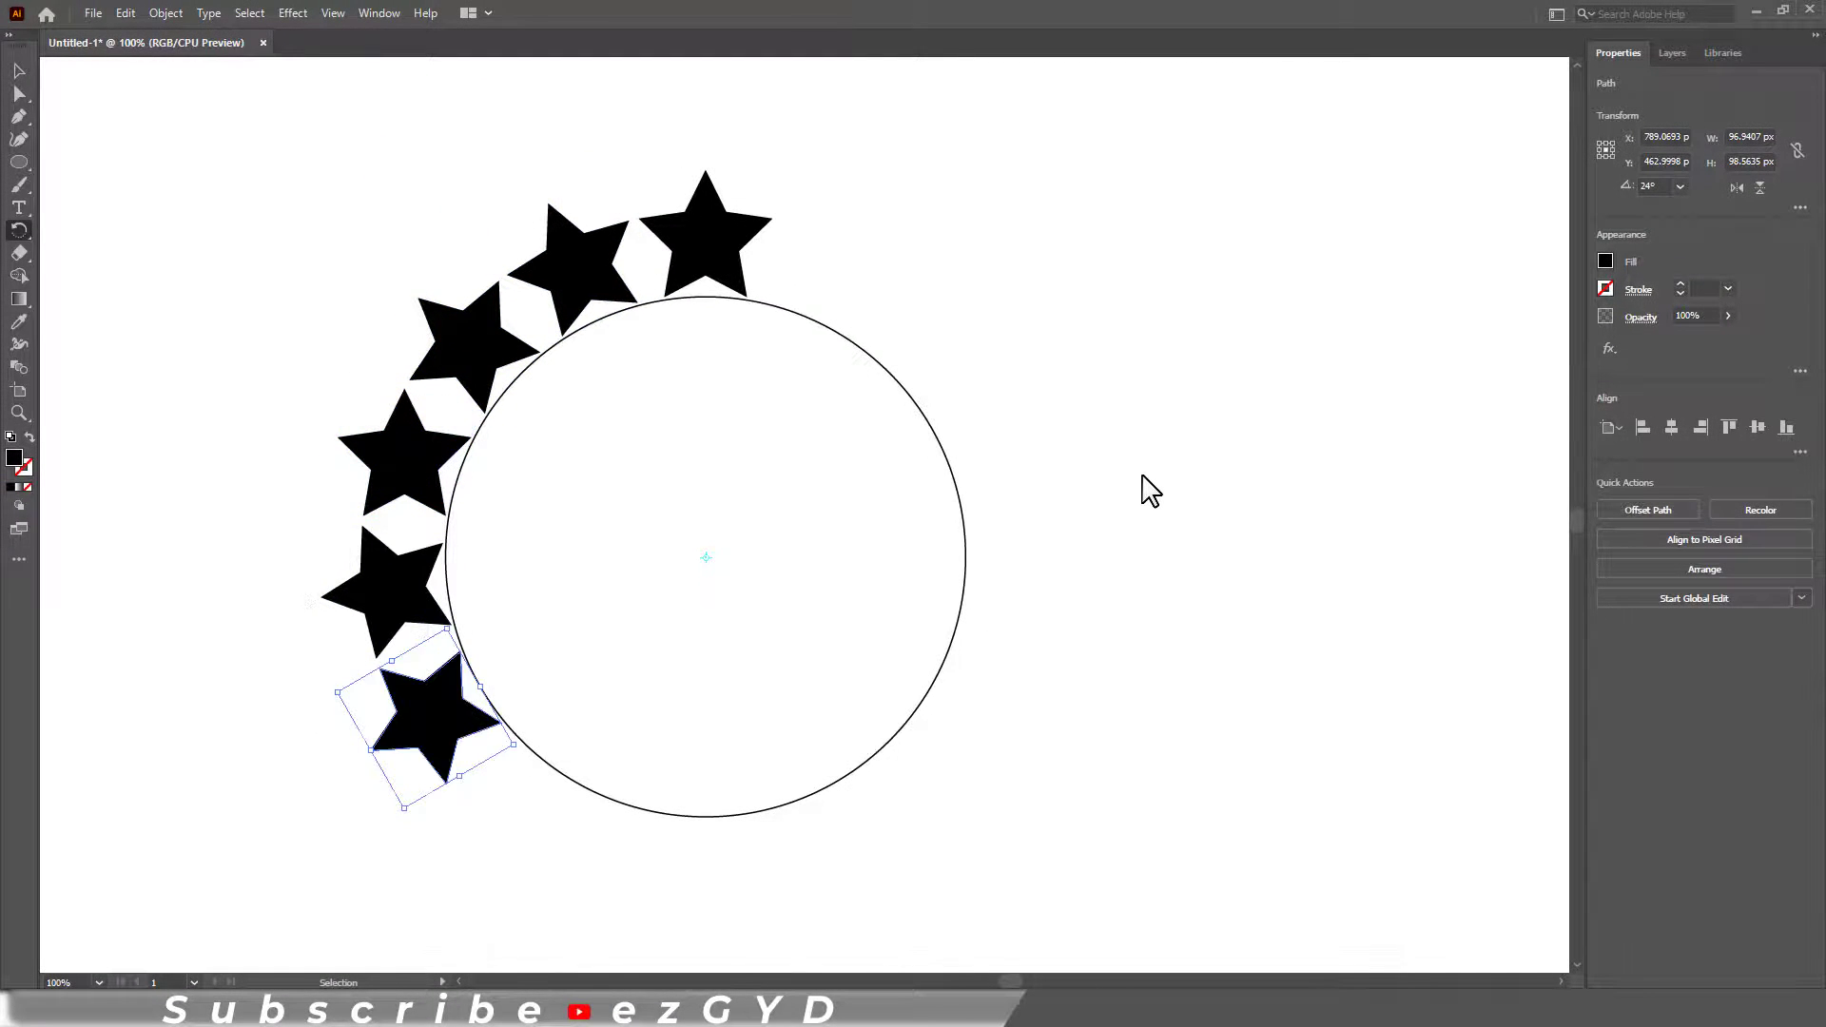
{"action": "key", "text": "ctrl+d"}
{"action": "key", "text": "ctrl+d"}
{"action": "key", "text": "ctrl+d"}
{"action": "key", "text": "ctrl+d"}
{"action": "key", "text": "ctrl+d"}
{"action": "key", "text": "ctrl+d"}
{"action": "key", "text": "ctrl+d"}
{"action": "key", "text": "ctrl+d"}
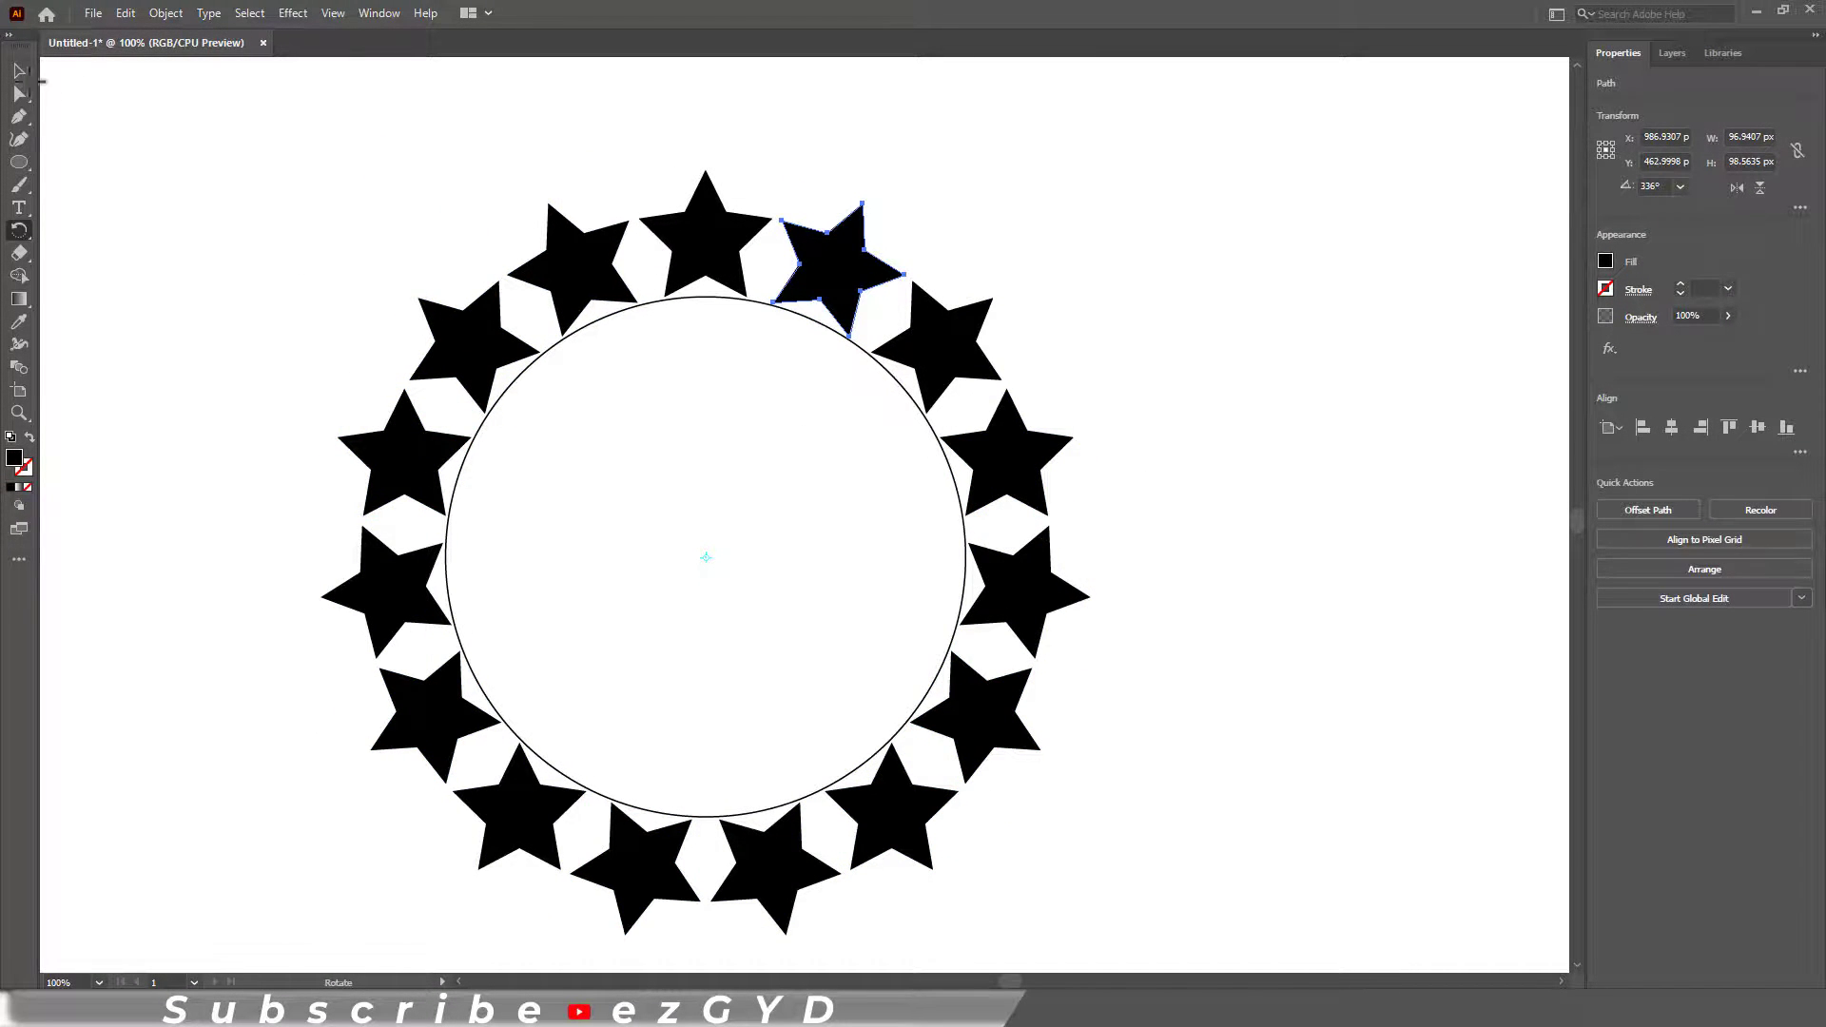
{"action": "left_click", "coordinate": [249, 186]}
{"action": "key", "text": "z"}
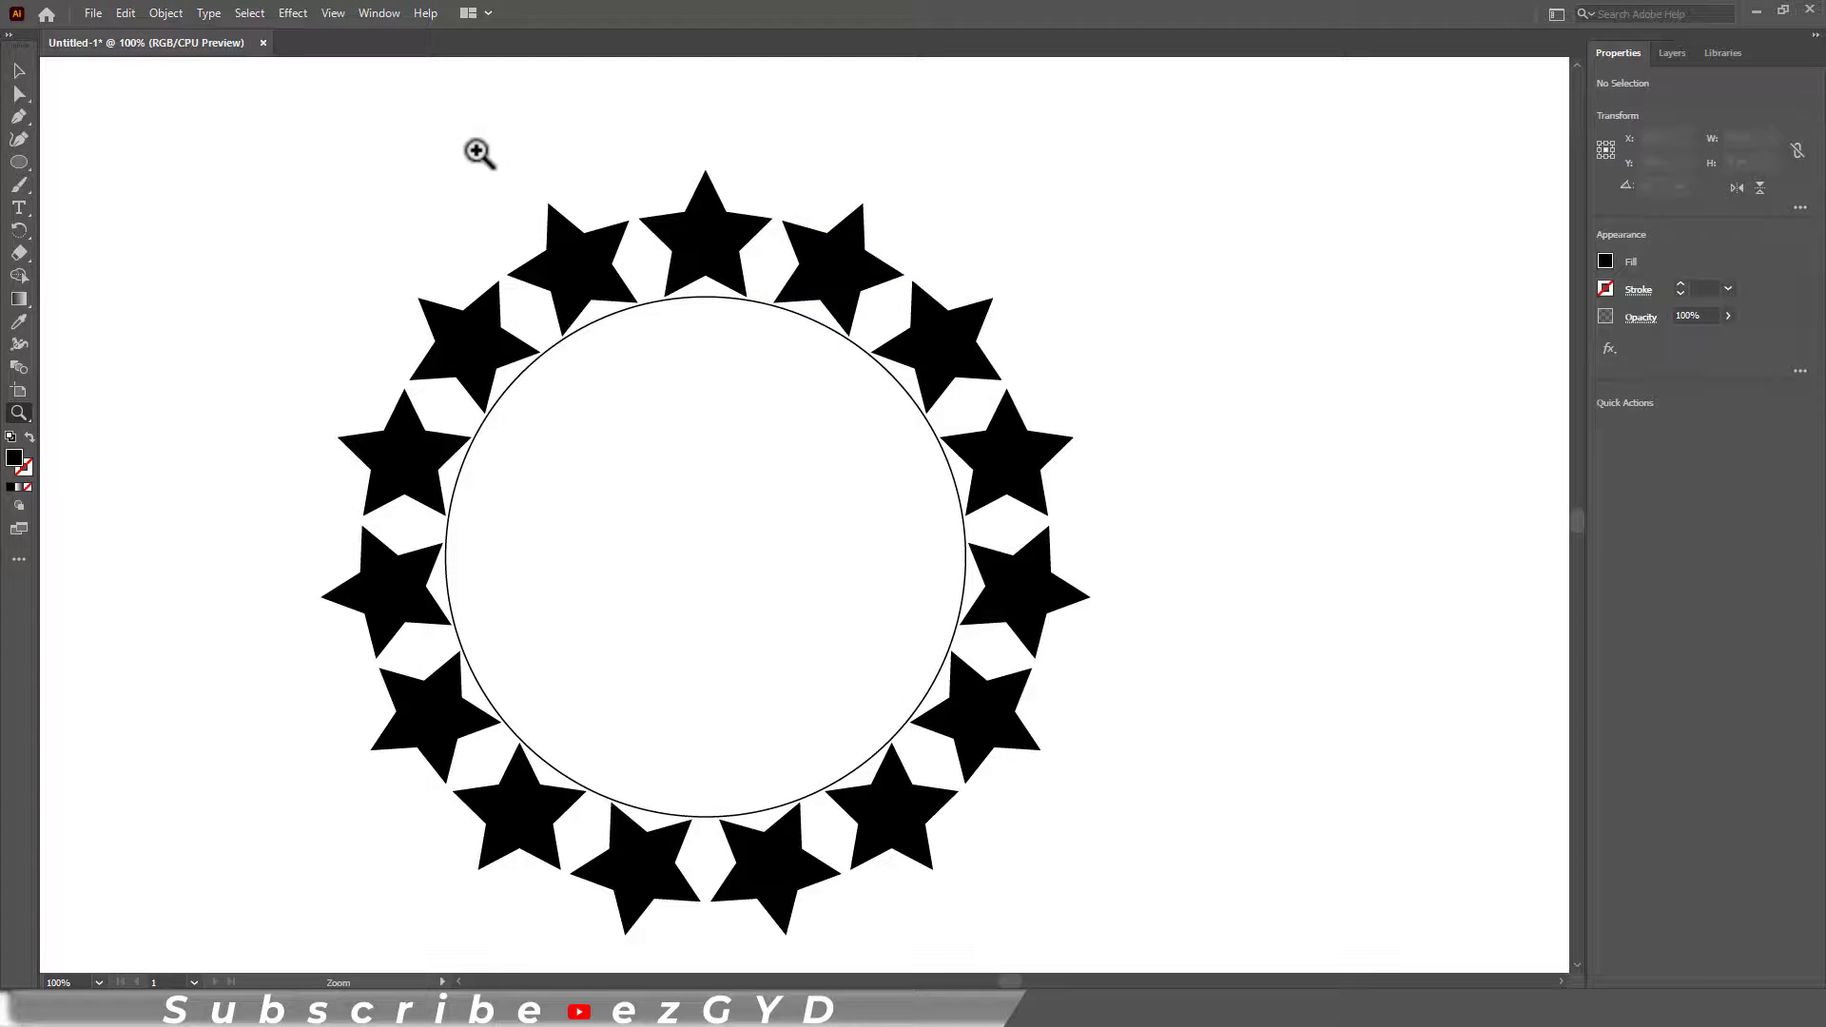
{"action": "left_click_drag", "start_coordinate": [476, 151], "coordinate": [918, 517]}
- Fit the artboard in view and delete the star ring and circle
{"action": "key", "text": "ctrl+0"}
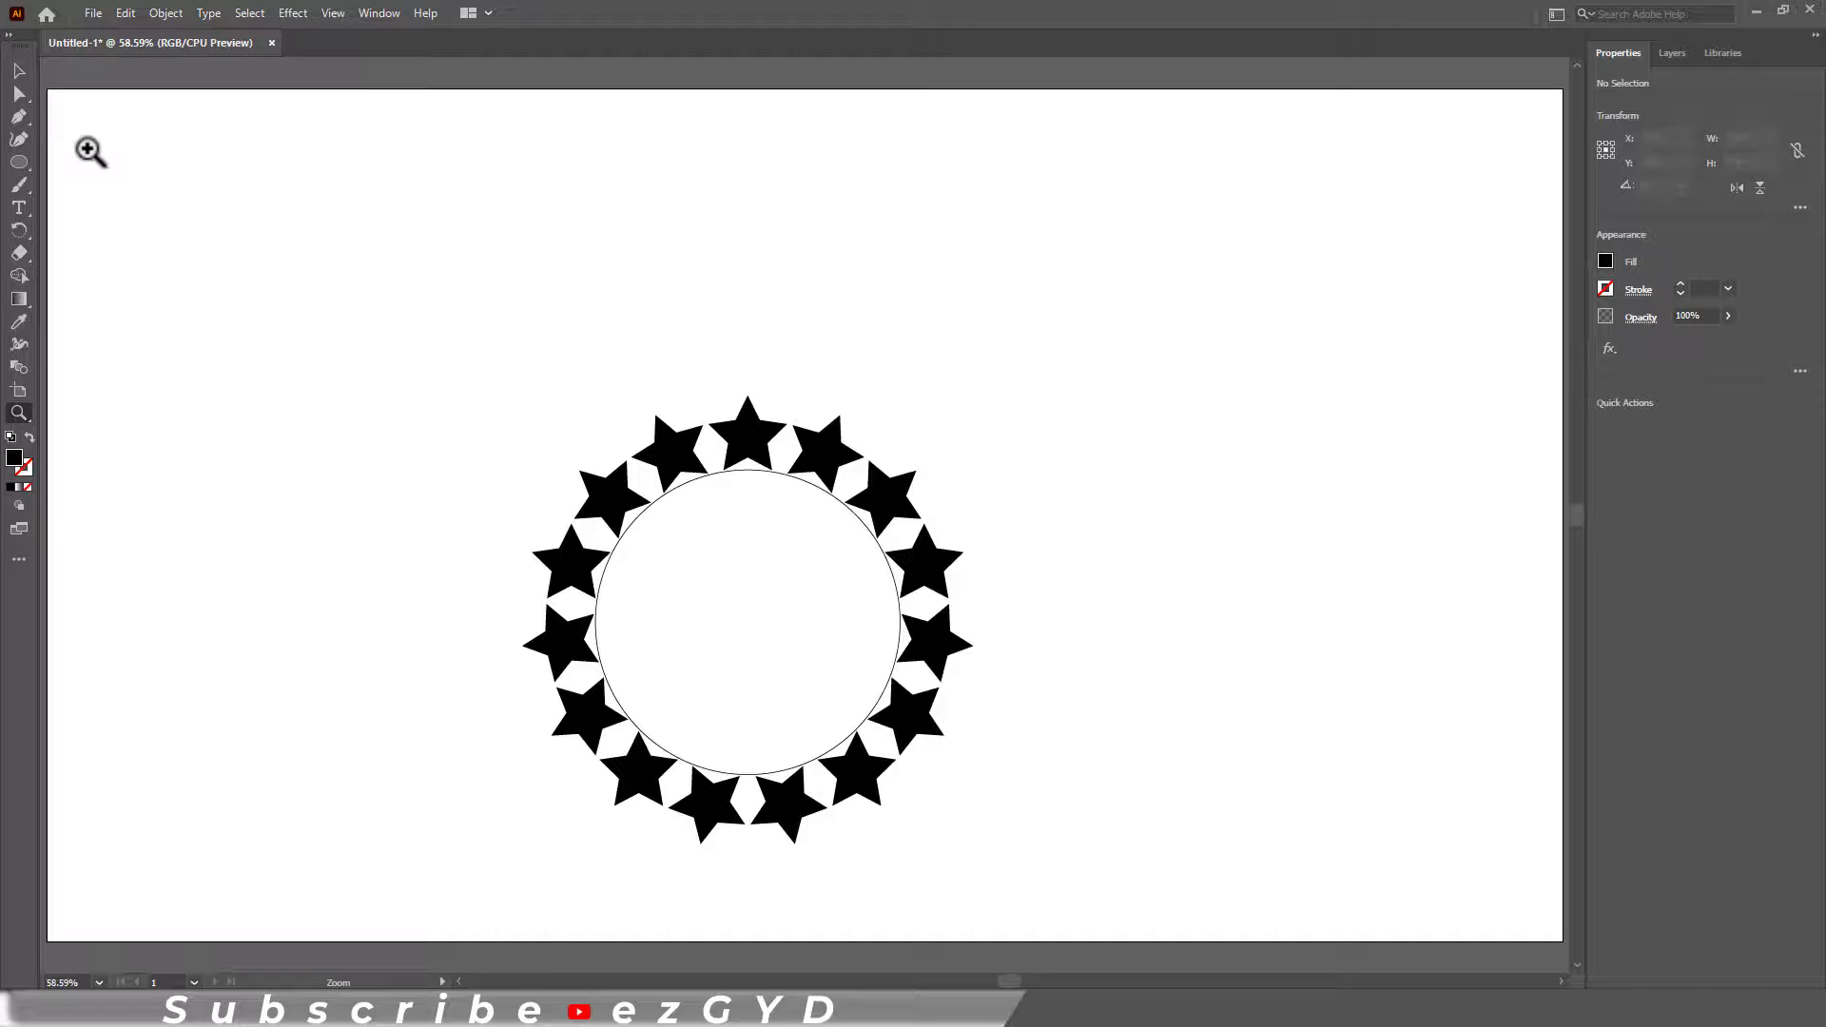
{"action": "left_click_drag", "start_coordinate": [436, 256], "coordinate": [1042, 861]}
{"action": "key", "text": "Delete"}
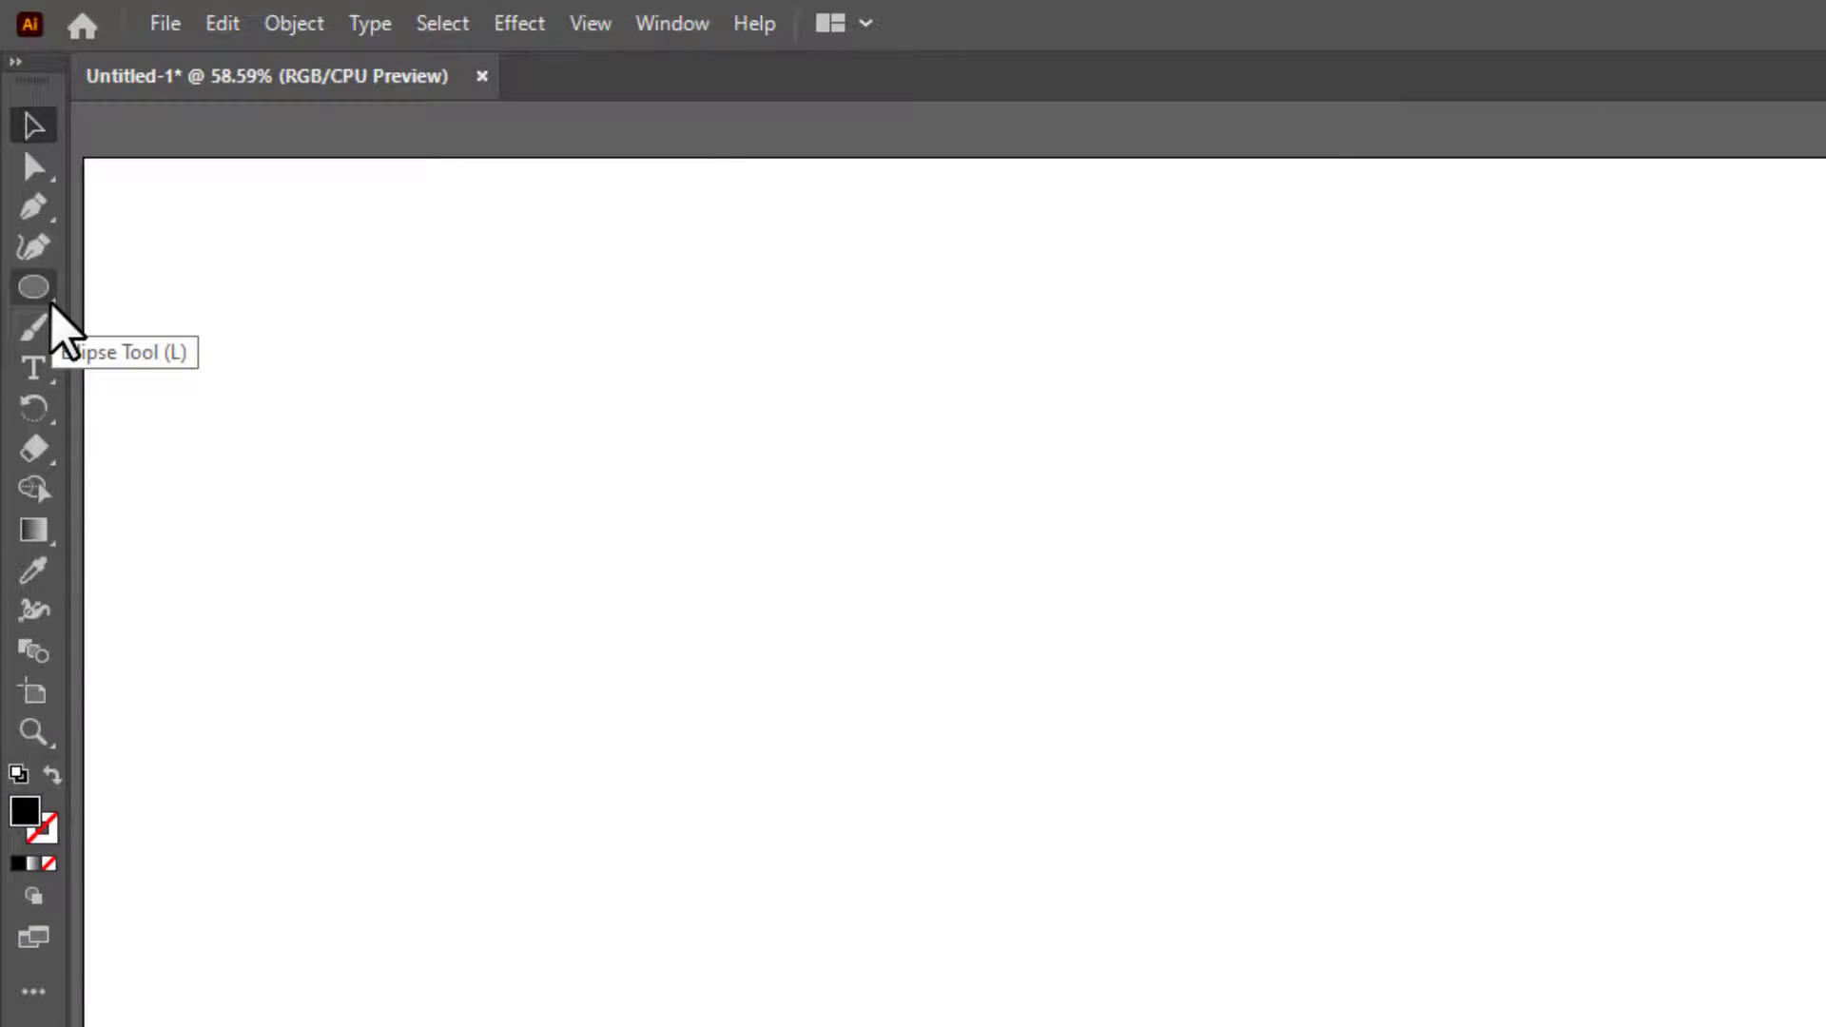
- Draw a new black star near the bottom centre
{"action": "left_click_drag", "start_coordinate": [50, 300], "coordinate": [143, 407]}
{"action": "left_click_drag", "start_coordinate": [431, 453], "coordinate": [478, 507]}
{"action": "key", "text": "v"}
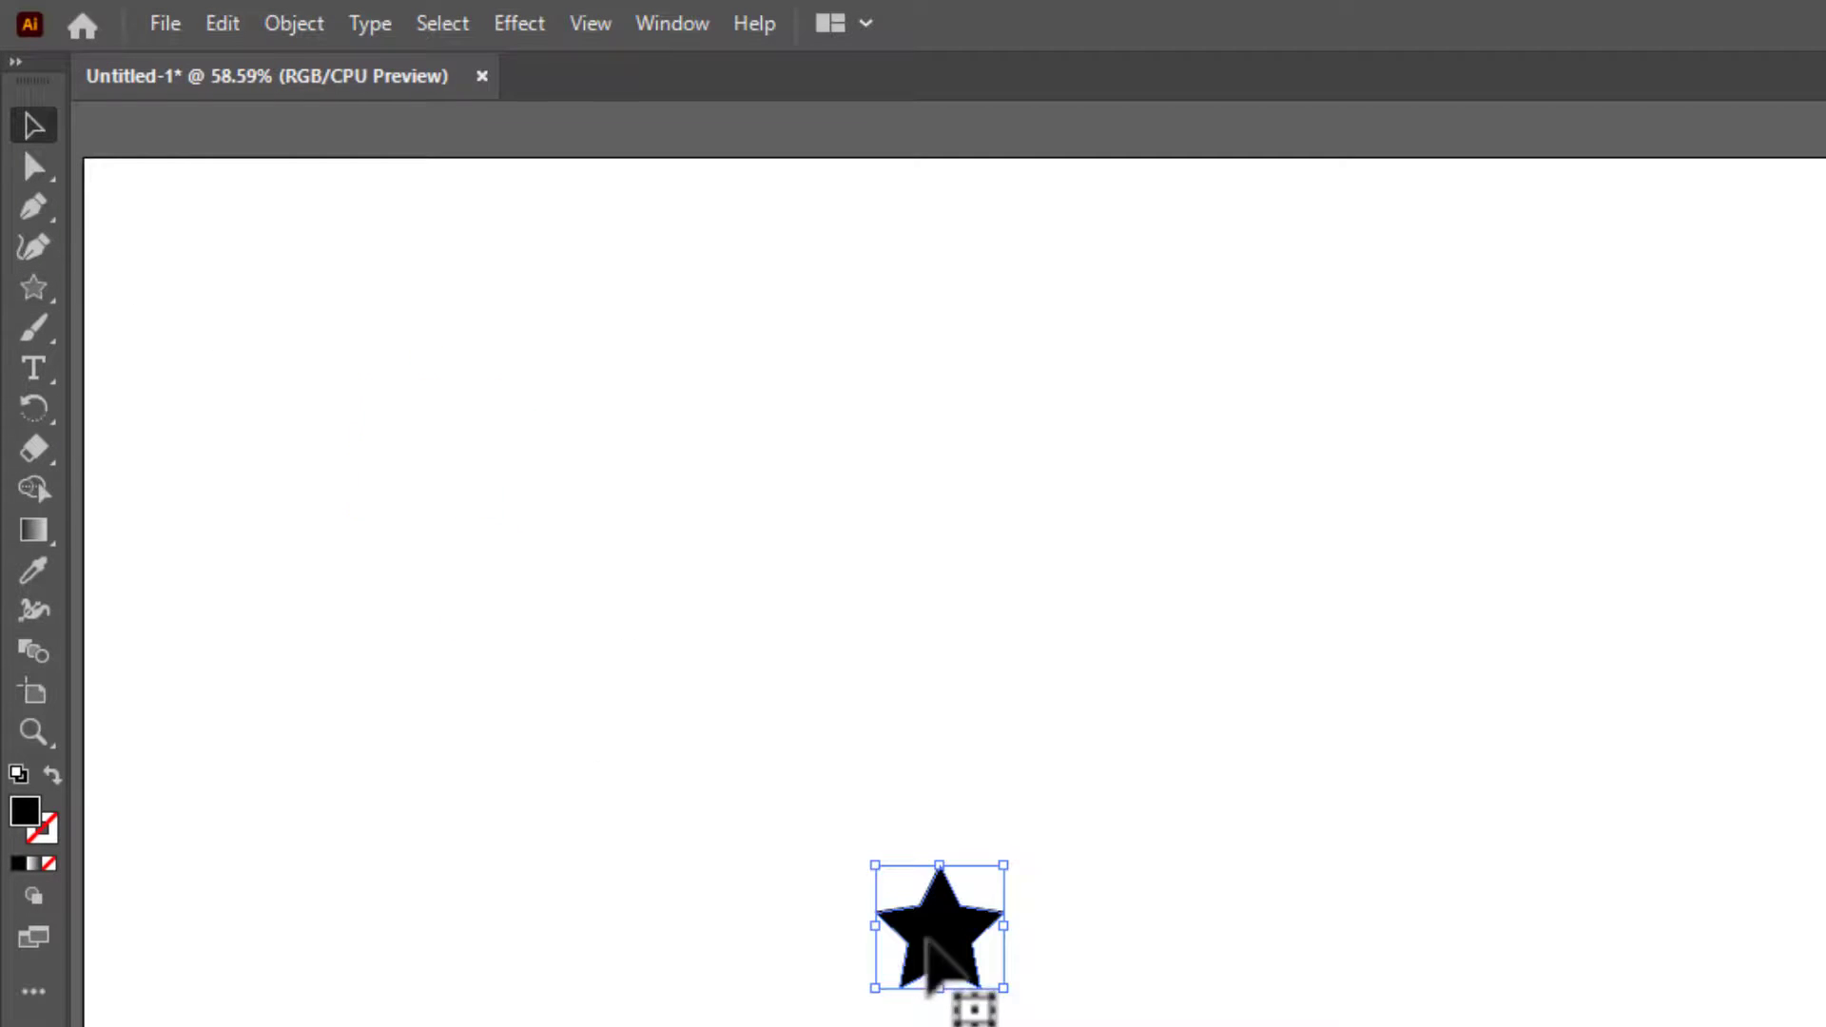
- Apply Effect > Distort & Transform > Transform to the star, moving the dialog aside, with Copies 10
{"action": "left_click", "coordinate": [519, 23]}
{"action": "mouse_move", "coordinate": [856, 303]}
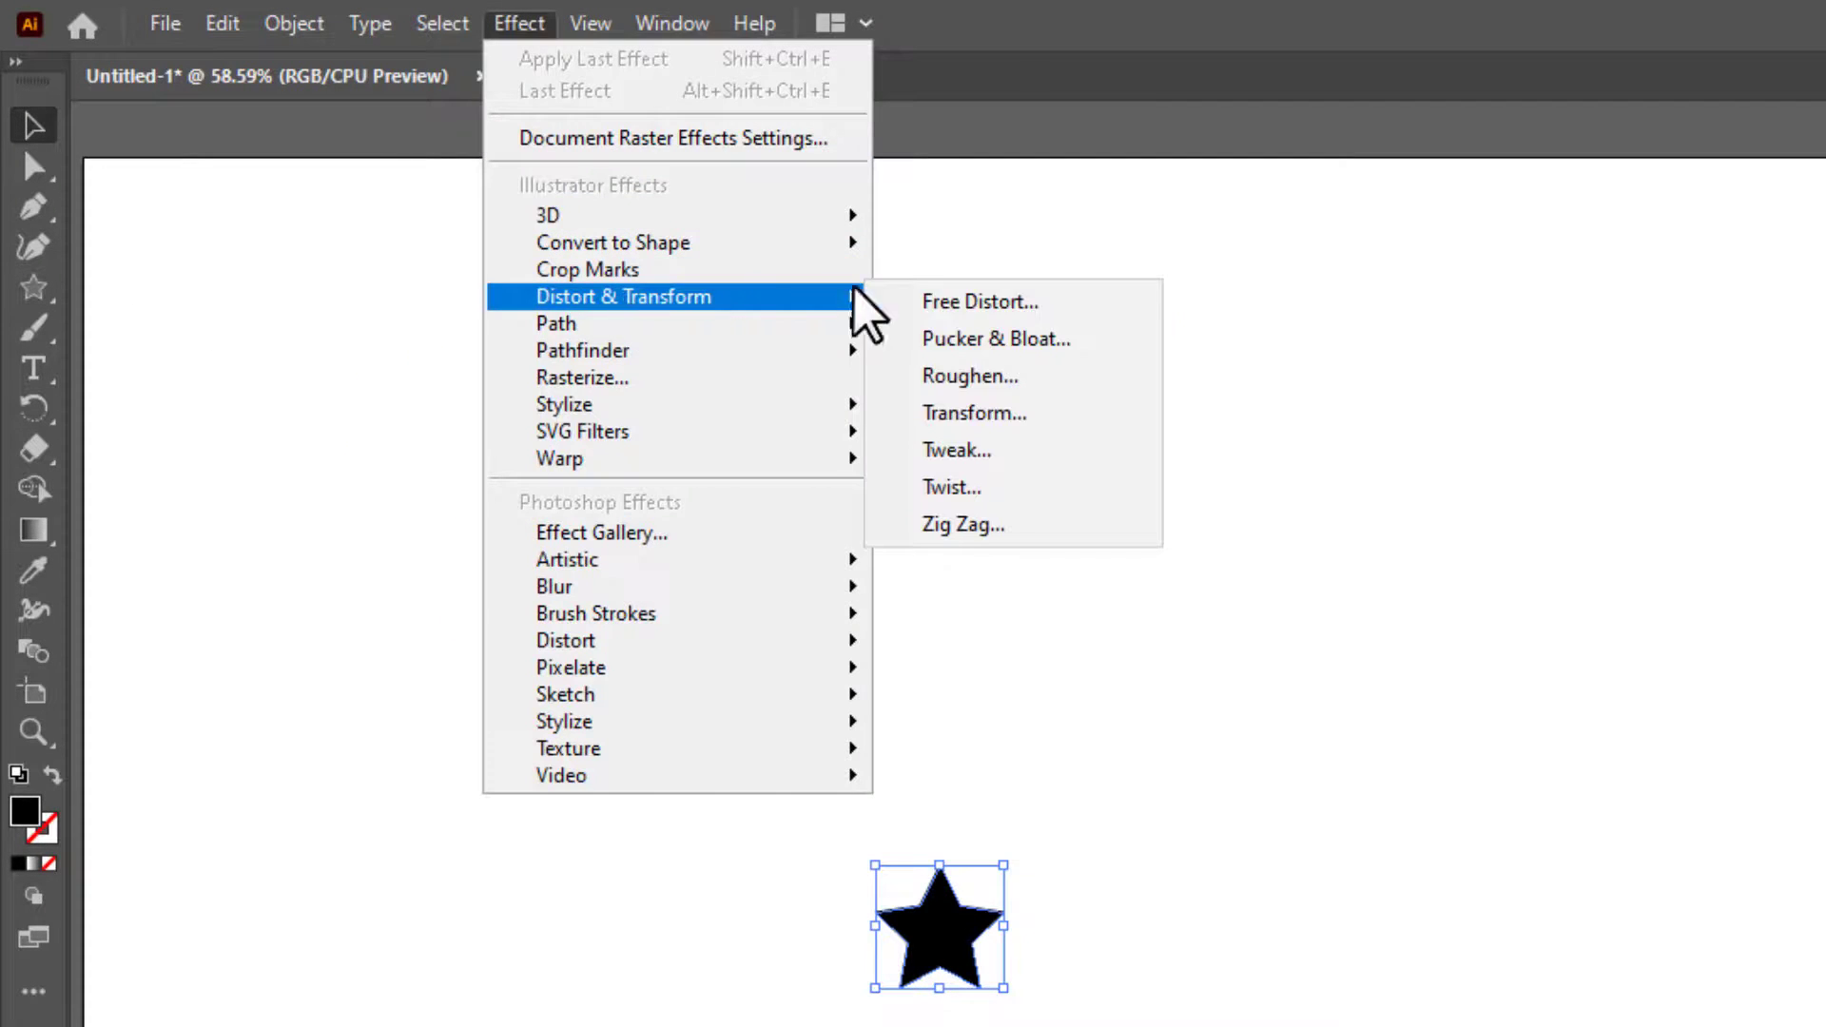
{"action": "left_click", "coordinate": [970, 413]}
{"action": "left_click_drag", "start_coordinate": [1825, 725], "coordinate": [1825, 422]}
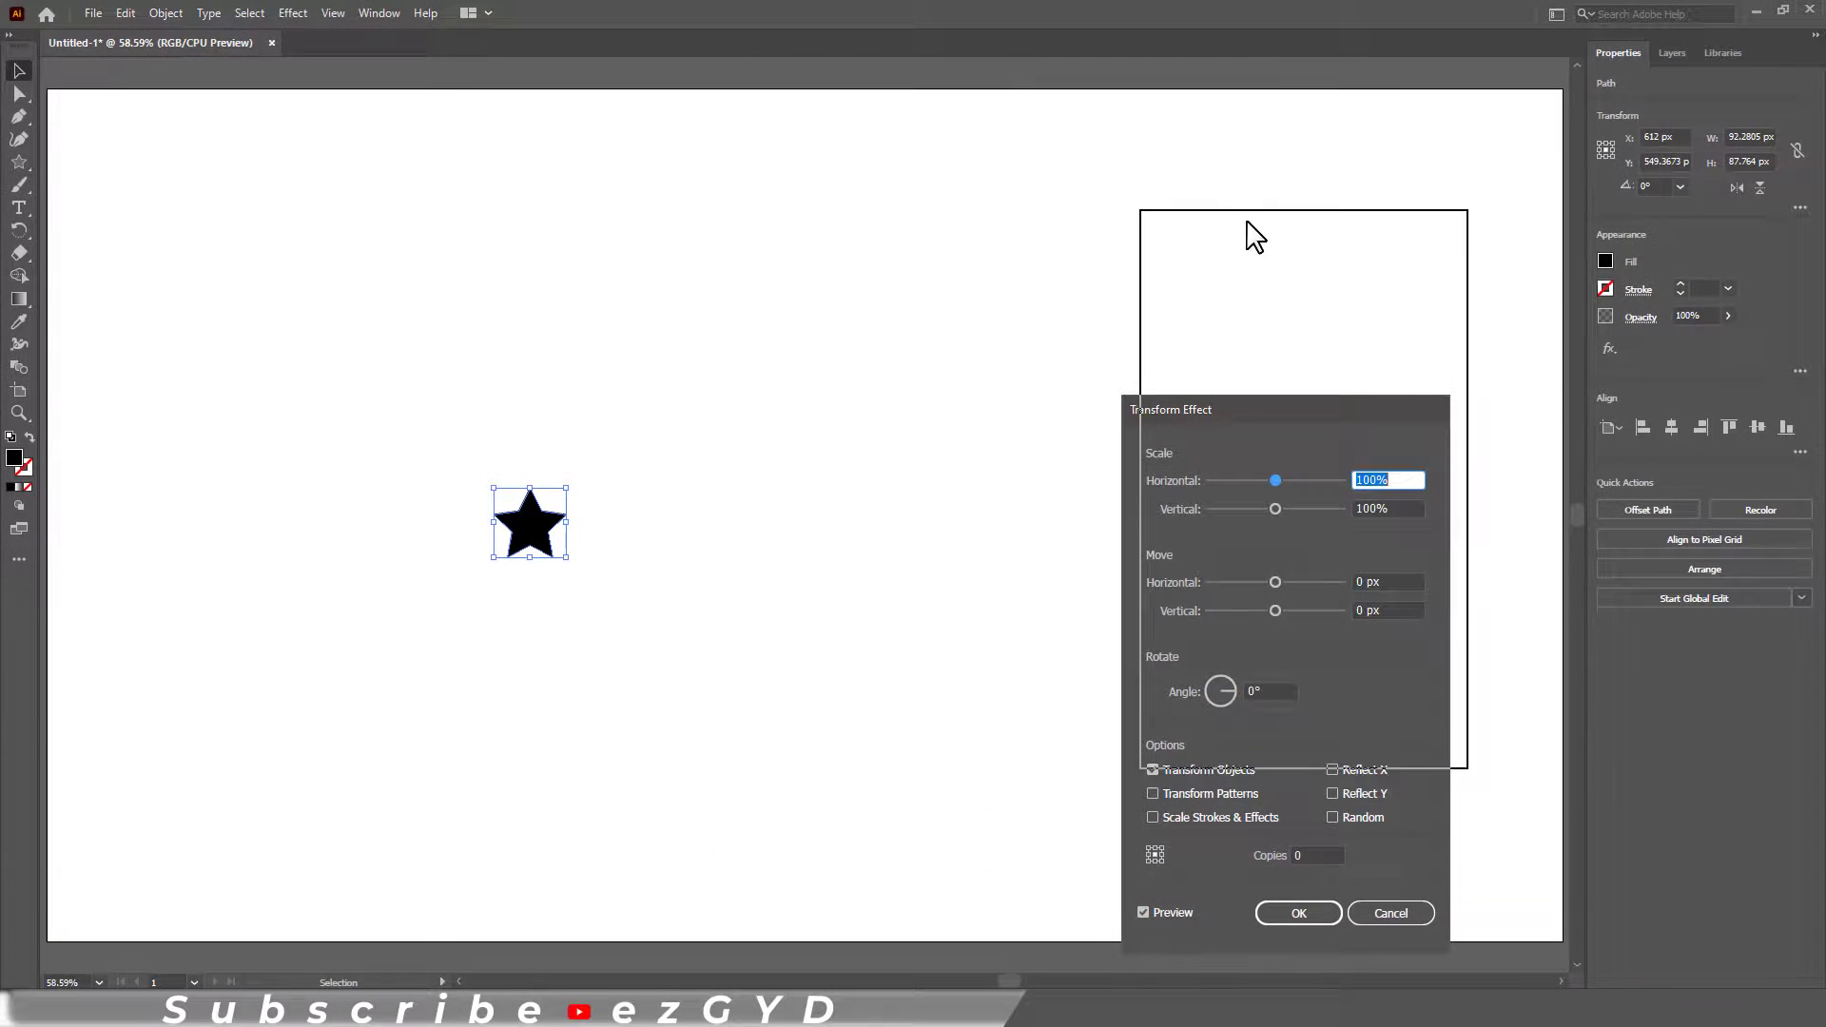
{"action": "left_click_drag", "start_coordinate": [1255, 237], "coordinate": [1248, 208]}
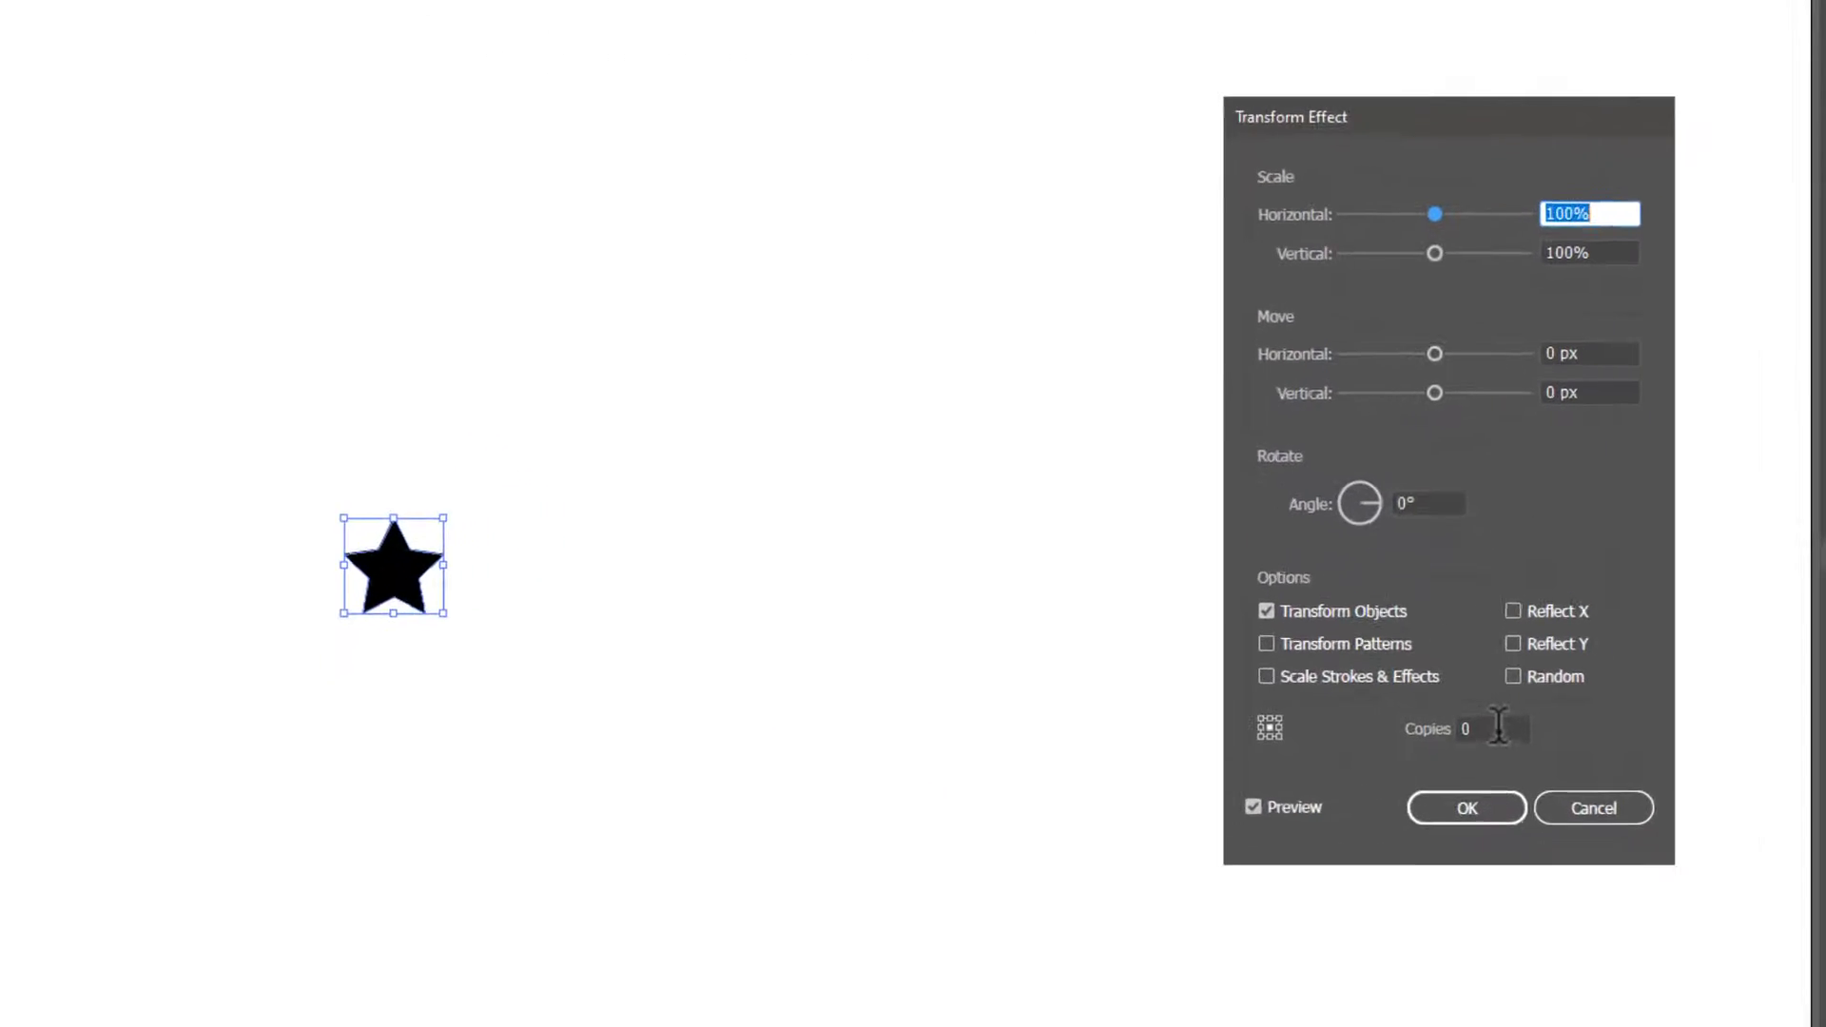
{"action": "double_click", "coordinate": [1499, 728]}
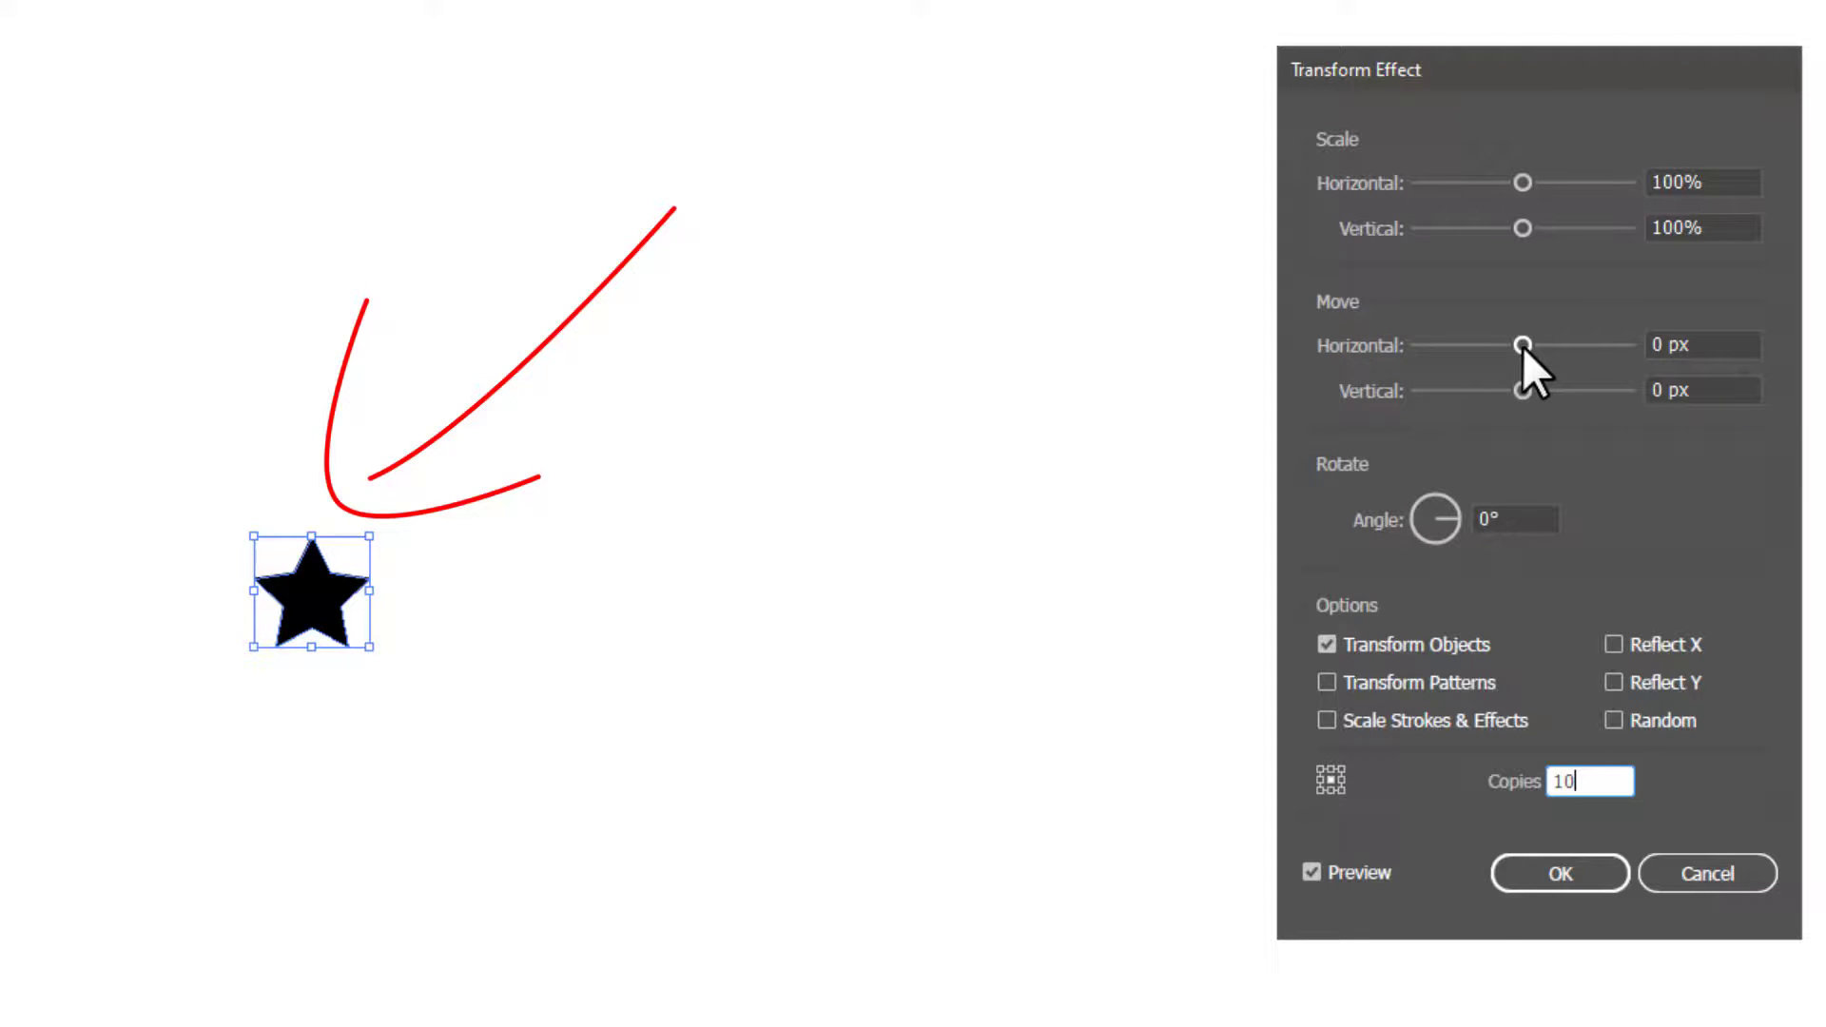
- Offset the copies 78 px horizontally and 67 px vertically, trying a 90% scale
{"action": "mouse_move", "coordinate": [1522, 346]}
{"action": "left_mouse_down"}
{"action": "mouse_move", "coordinate": [1628, 345]}
{"action": "mouse_move", "coordinate": [1492, 340]}
{"action": "mouse_move", "coordinate": [1521, 342]}
{"action": "mouse_move", "coordinate": [1548, 391]}
{"action": "mouse_move", "coordinate": [1582, 390]}
{"action": "mouse_move", "coordinate": [1566, 346]}
{"action": "mouse_move", "coordinate": [1587, 346]}
{"action": "mouse_move", "coordinate": [1592, 390]}
{"action": "mouse_move", "coordinate": [1604, 345]}
{"action": "left_mouse_up"}
{"action": "left_click", "coordinate": [1522, 390]}
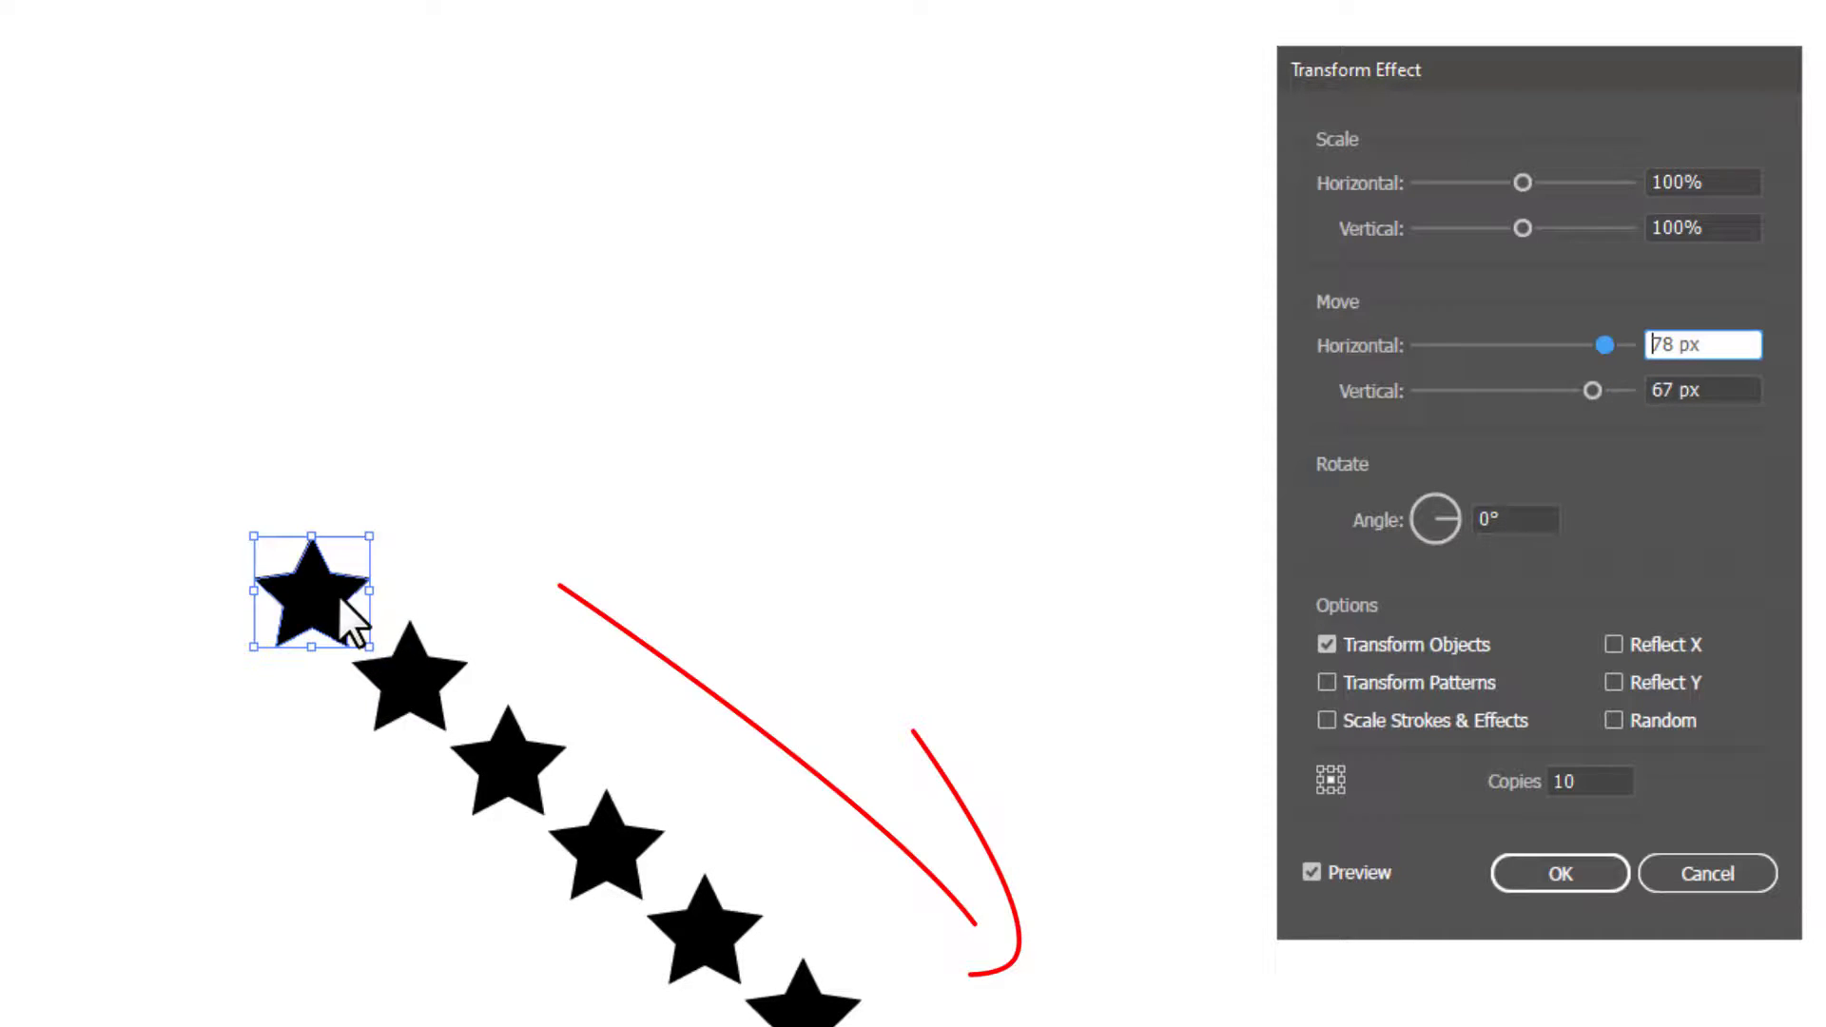
{"action": "left_click_drag", "start_coordinate": [1727, 181], "coordinate": [1644, 180]}
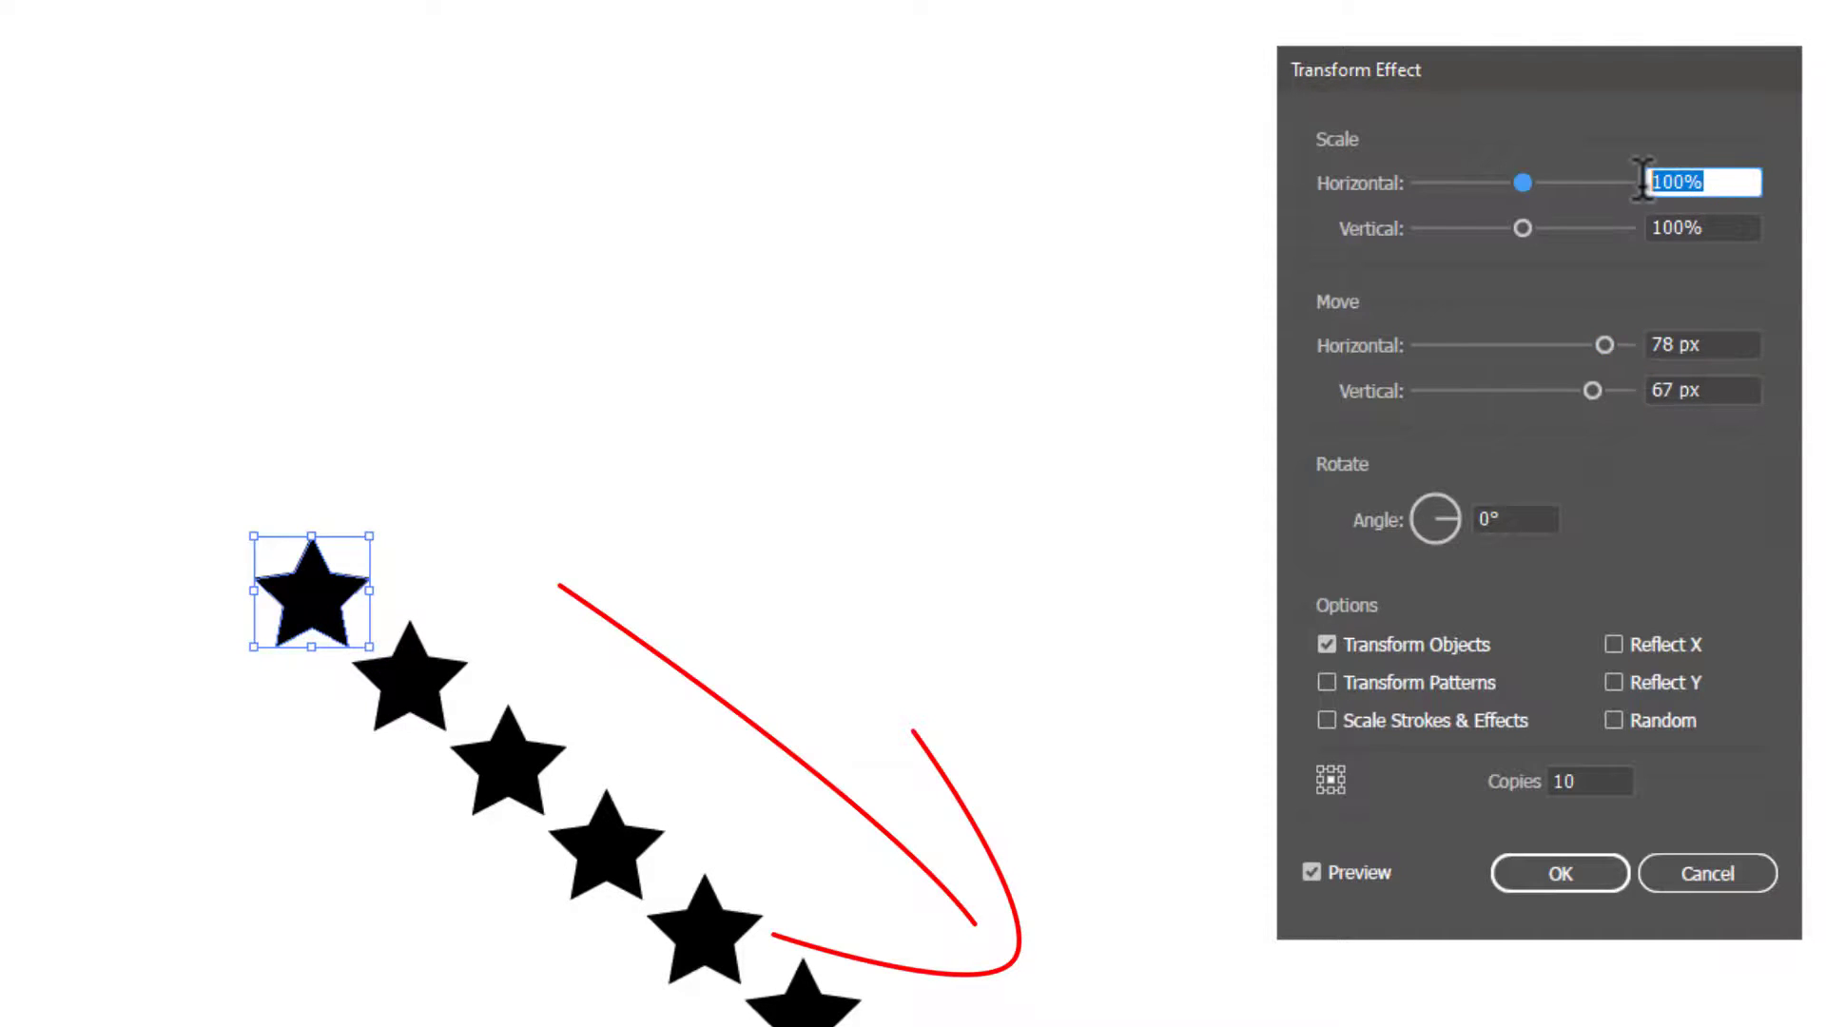
{"action": "type", "text": "90"}
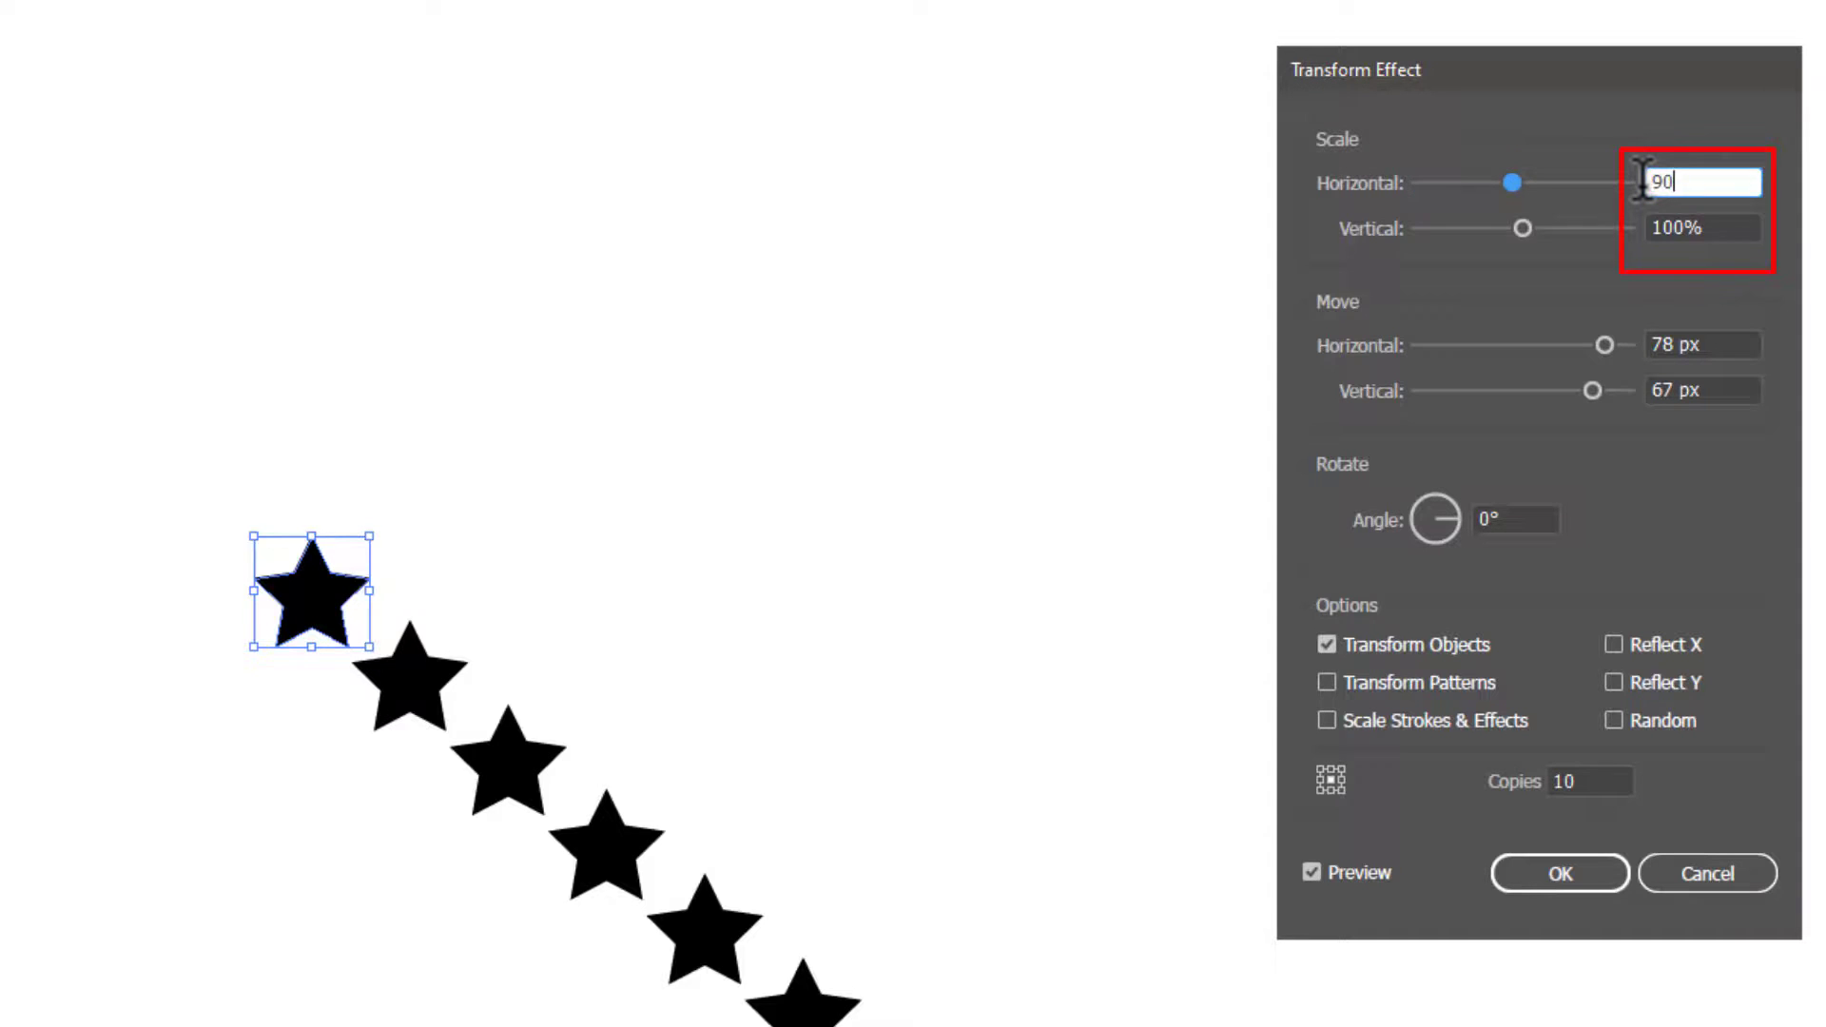
{"action": "key", "text": "Tab"}
{"action": "type", "text": "90"}
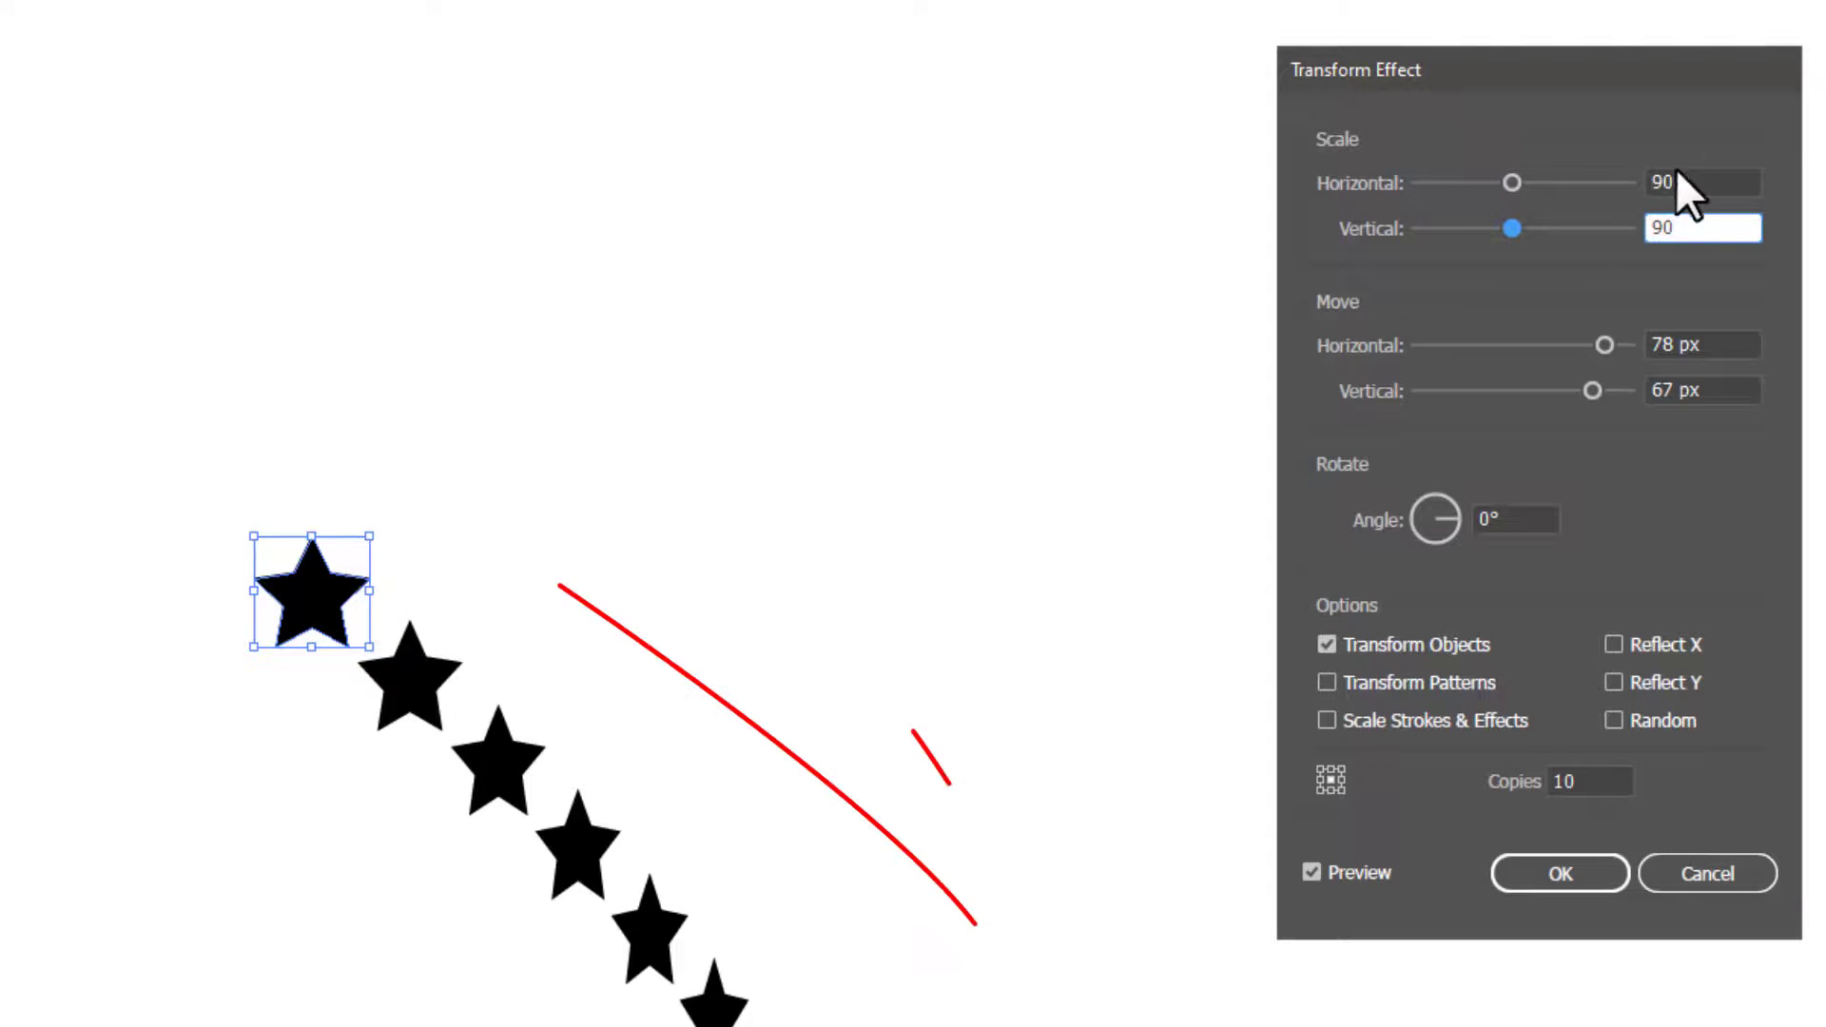
{"action": "left_click", "coordinate": [1680, 181]}
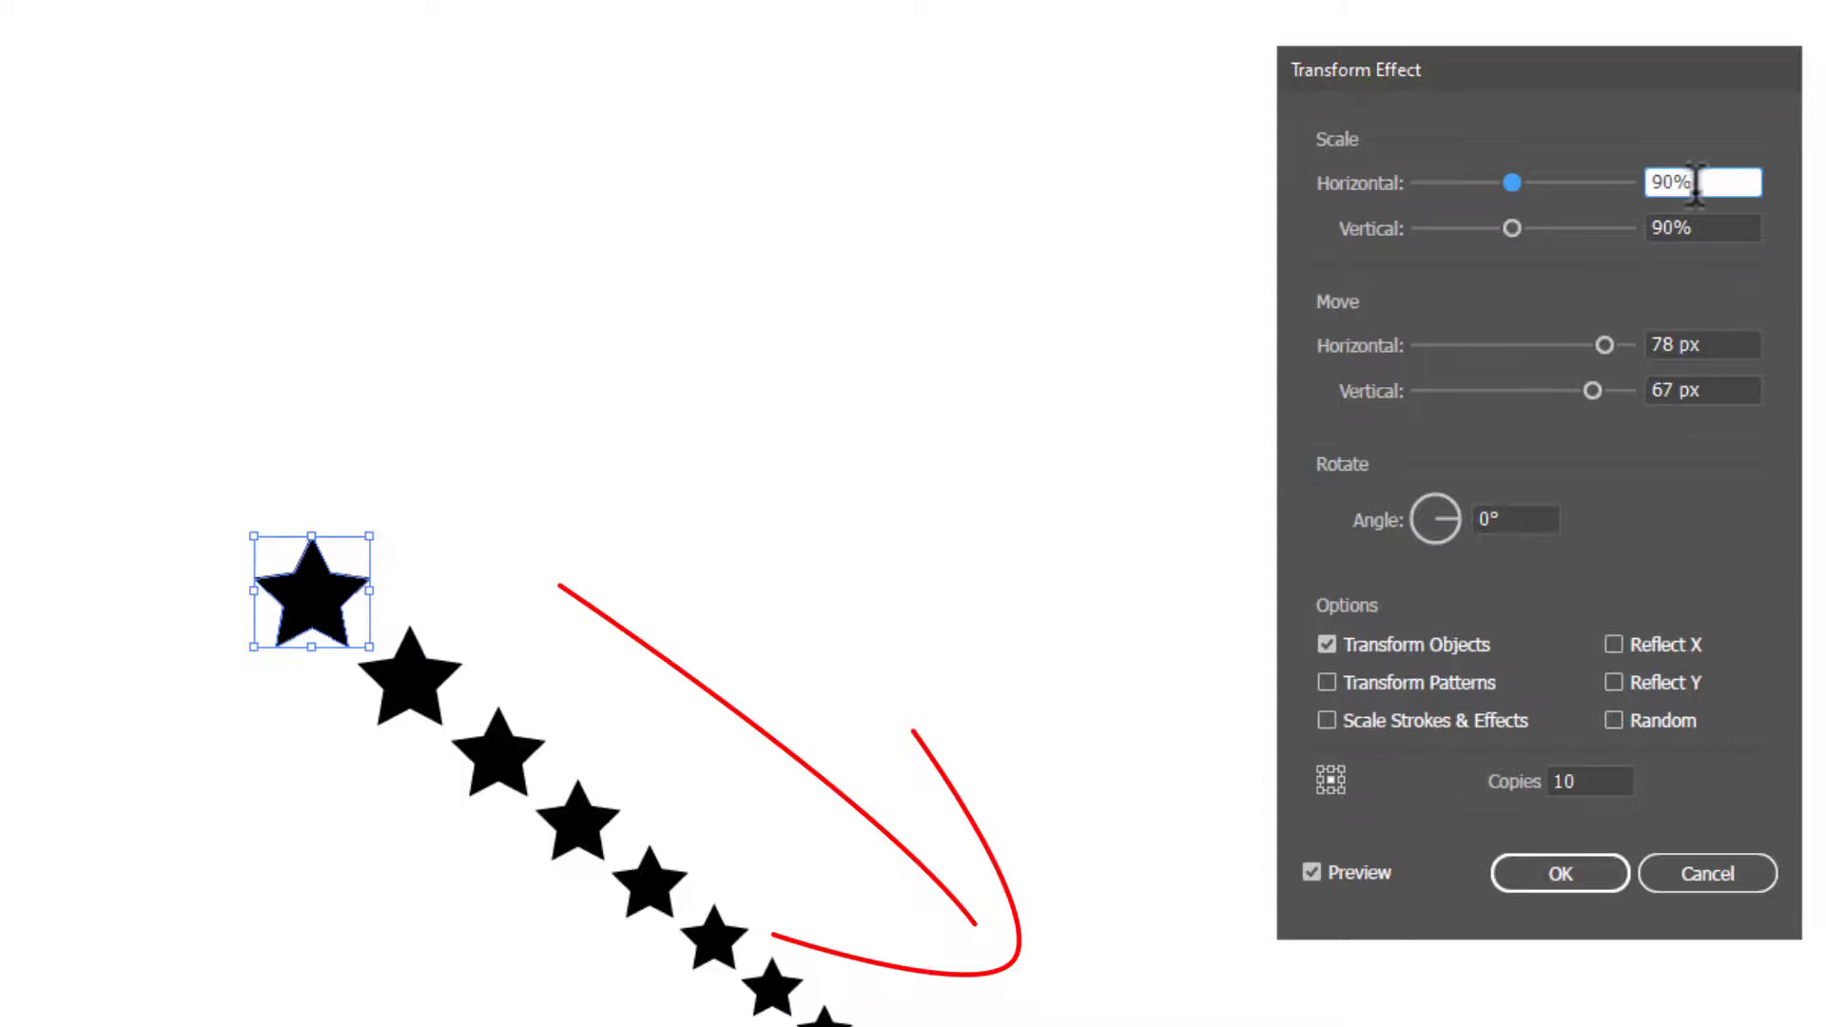
- Change the horizontal and vertical scale of the copies to 110%
{"action": "left_click_drag", "start_coordinate": [1697, 182], "coordinate": [1591, 181]}
{"action": "type", "text": "110"}
{"action": "key", "text": "Tab"}
{"action": "type", "text": "1"}
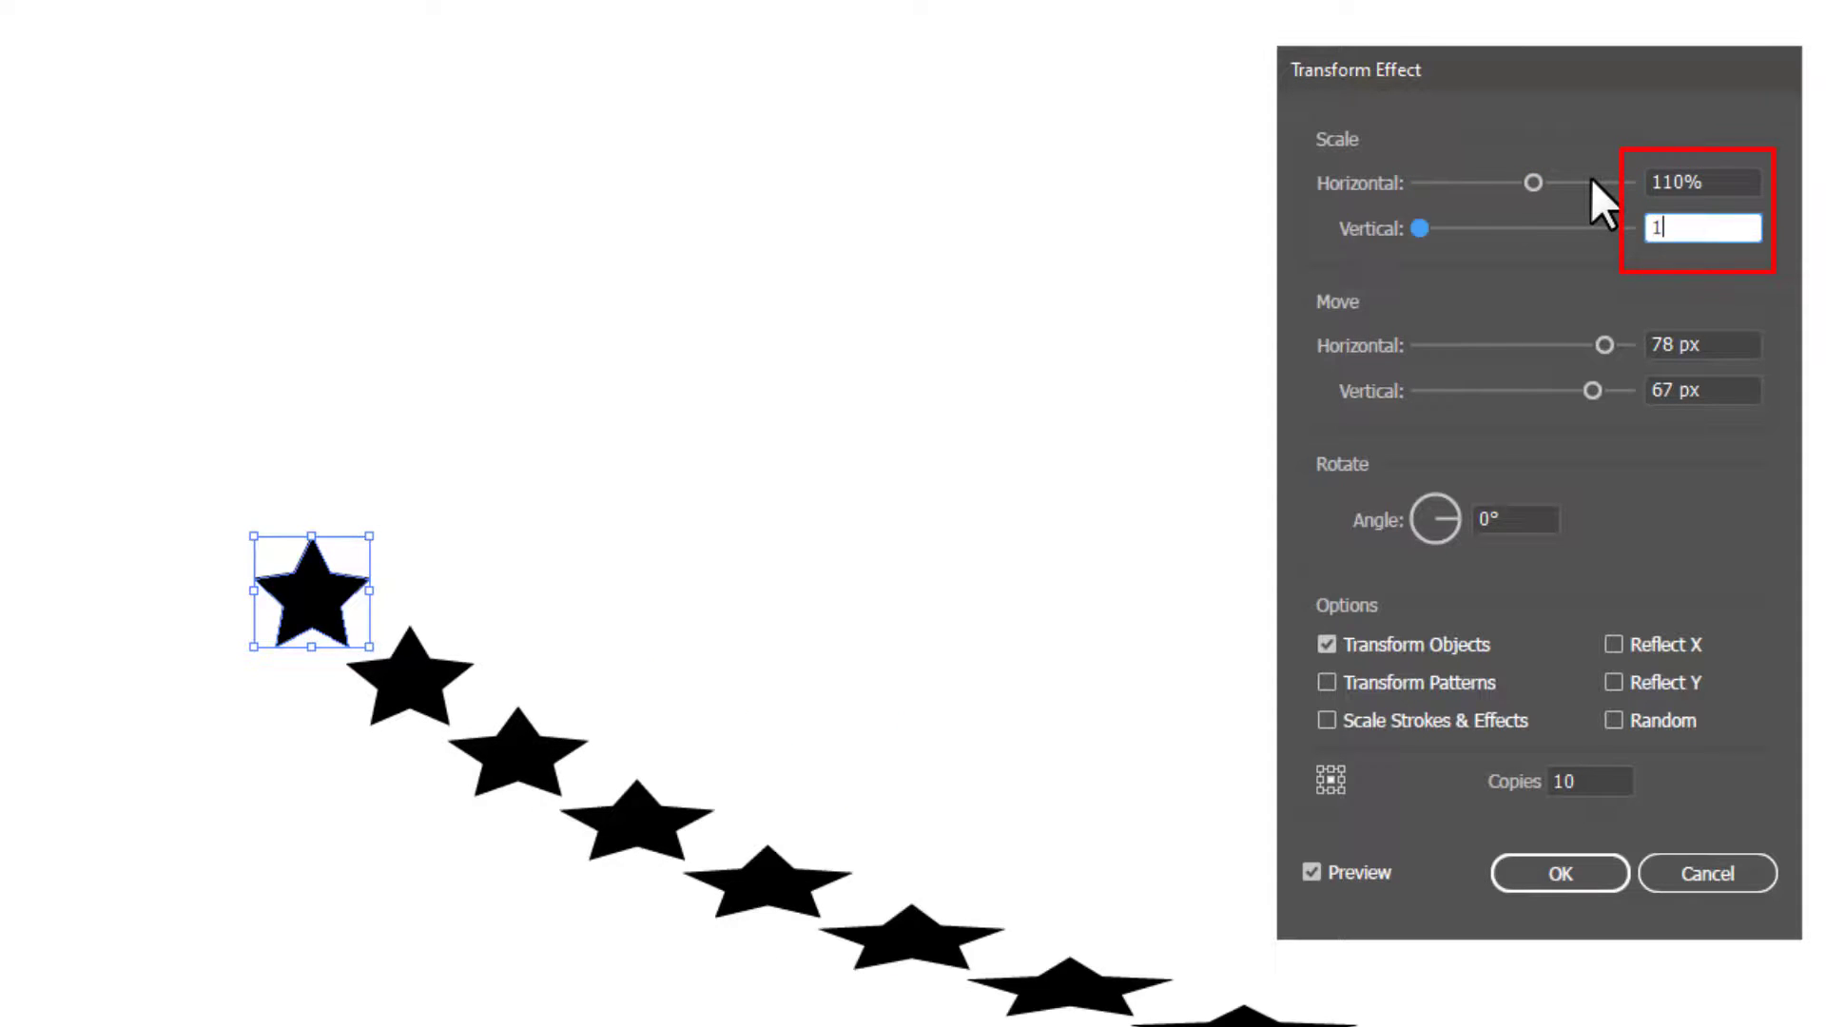
{"action": "type", "text": "10"}
{"action": "key", "text": "Tab"}
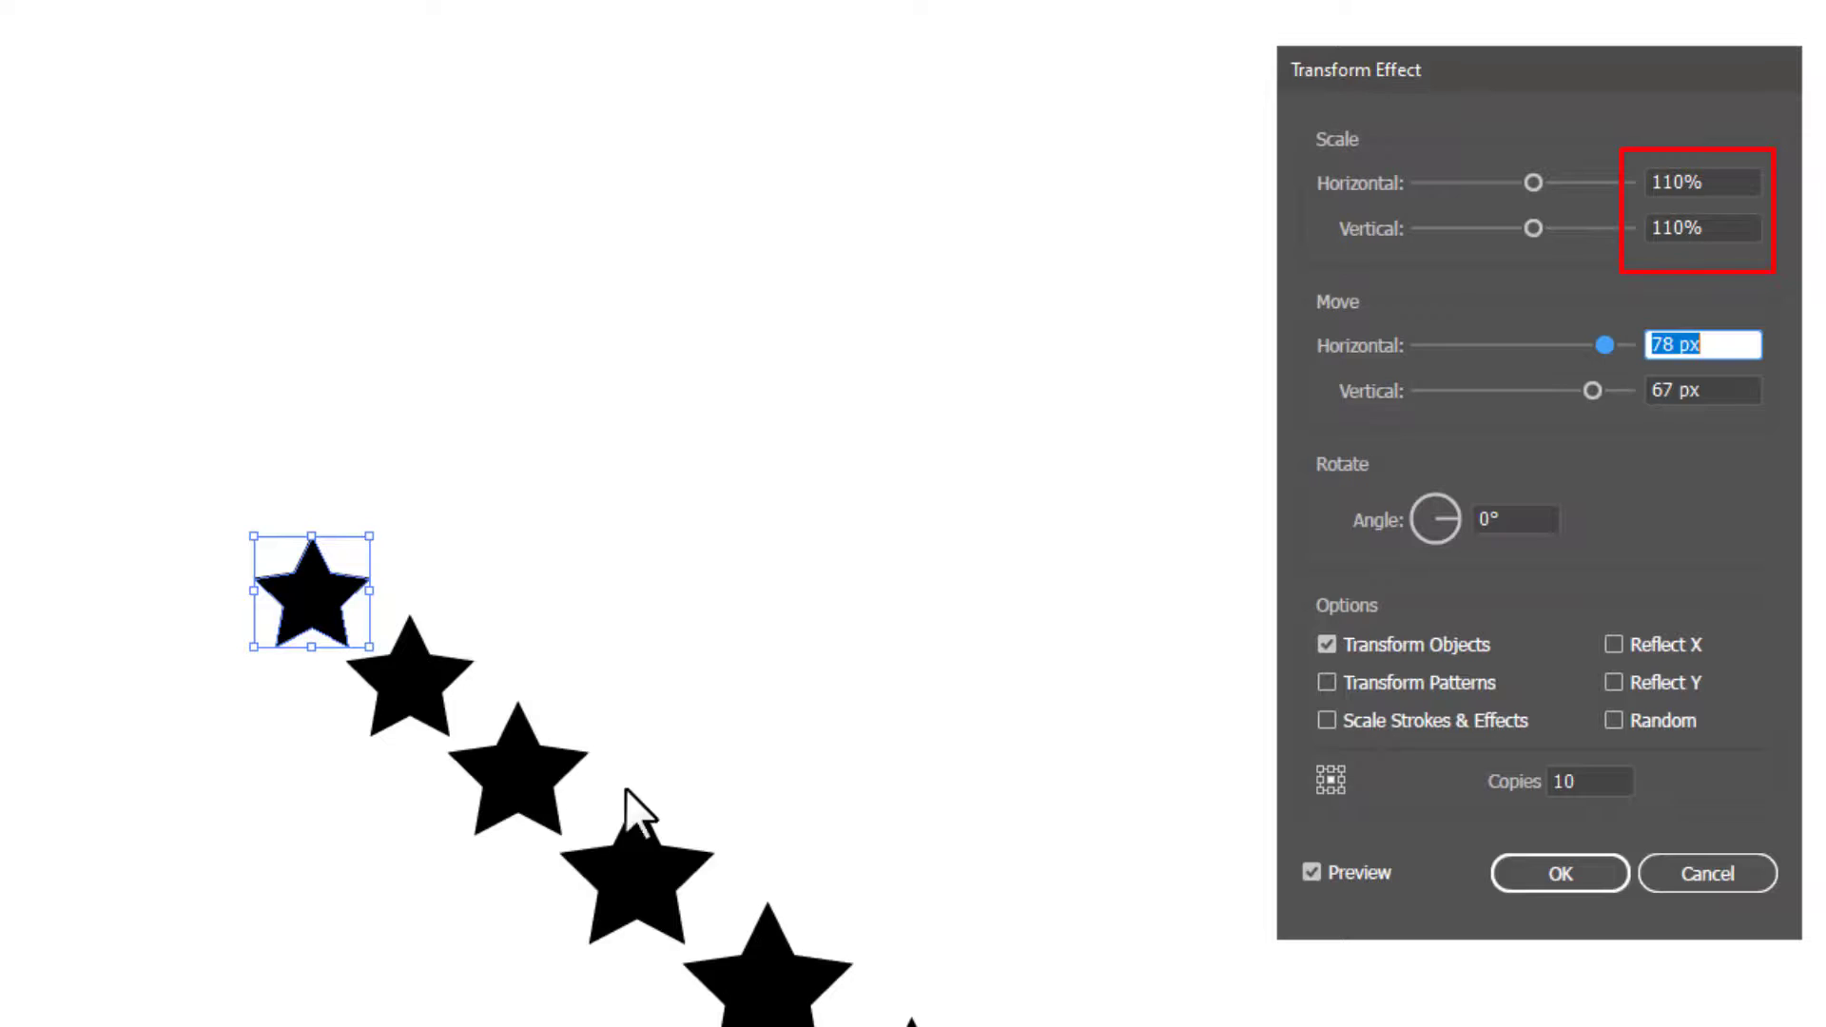
{"action": "left_click", "coordinate": [1732, 176]}
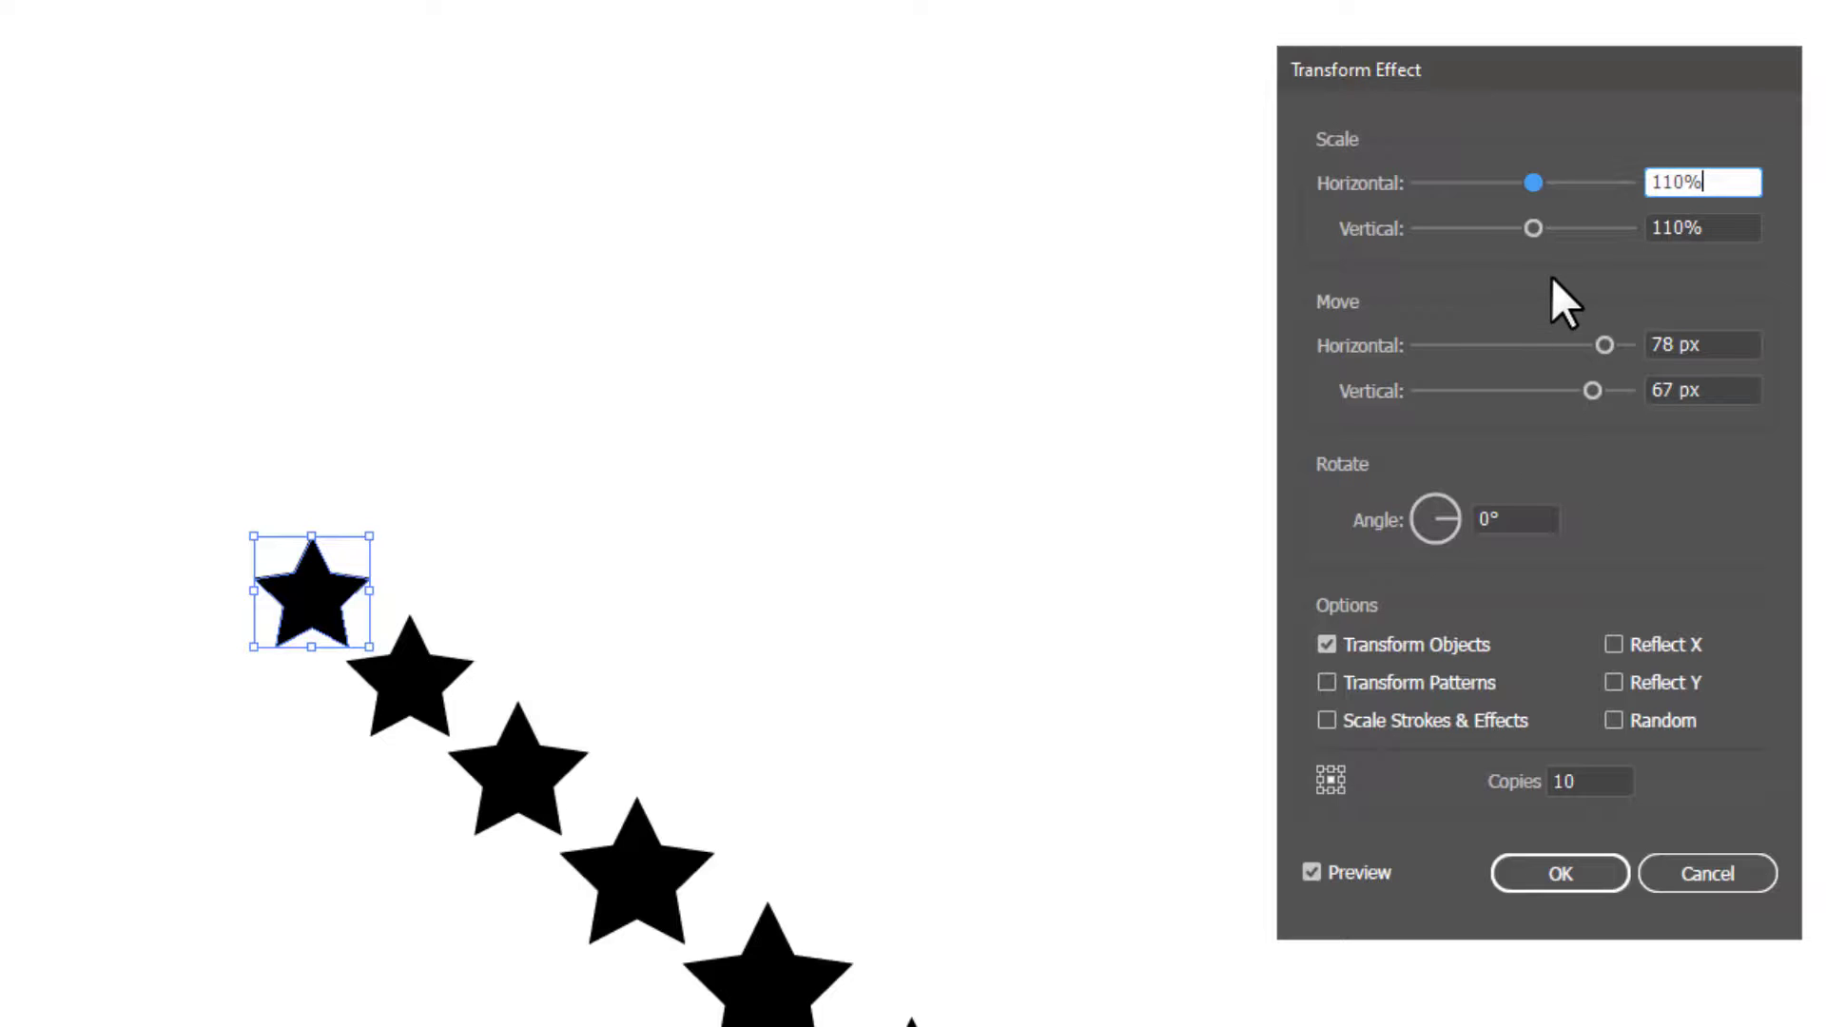
{"action": "left_click", "coordinate": [1506, 518]}
- Raise the rotate angle to 46° and reduce Copies to 6, curling the trail
{"action": "key", "text": "Up"}
{"action": "key", "text": "Up"}
{"action": "key", "text": "Up"}
{"action": "key", "text": "Up"}
{"action": "key", "text": "Up"}
{"action": "key", "text": "Up"}
{"action": "key", "text": "Up"}
{"action": "key", "text": "Up"}
{"action": "key", "text": "Up"}
{"action": "key", "text": "Up"}
{"action": "key", "text": "Up"}
{"action": "key", "text": "Up"}
{"action": "key", "text": "Up"}
{"action": "key", "text": "Up"}
{"action": "key", "text": "Up"}
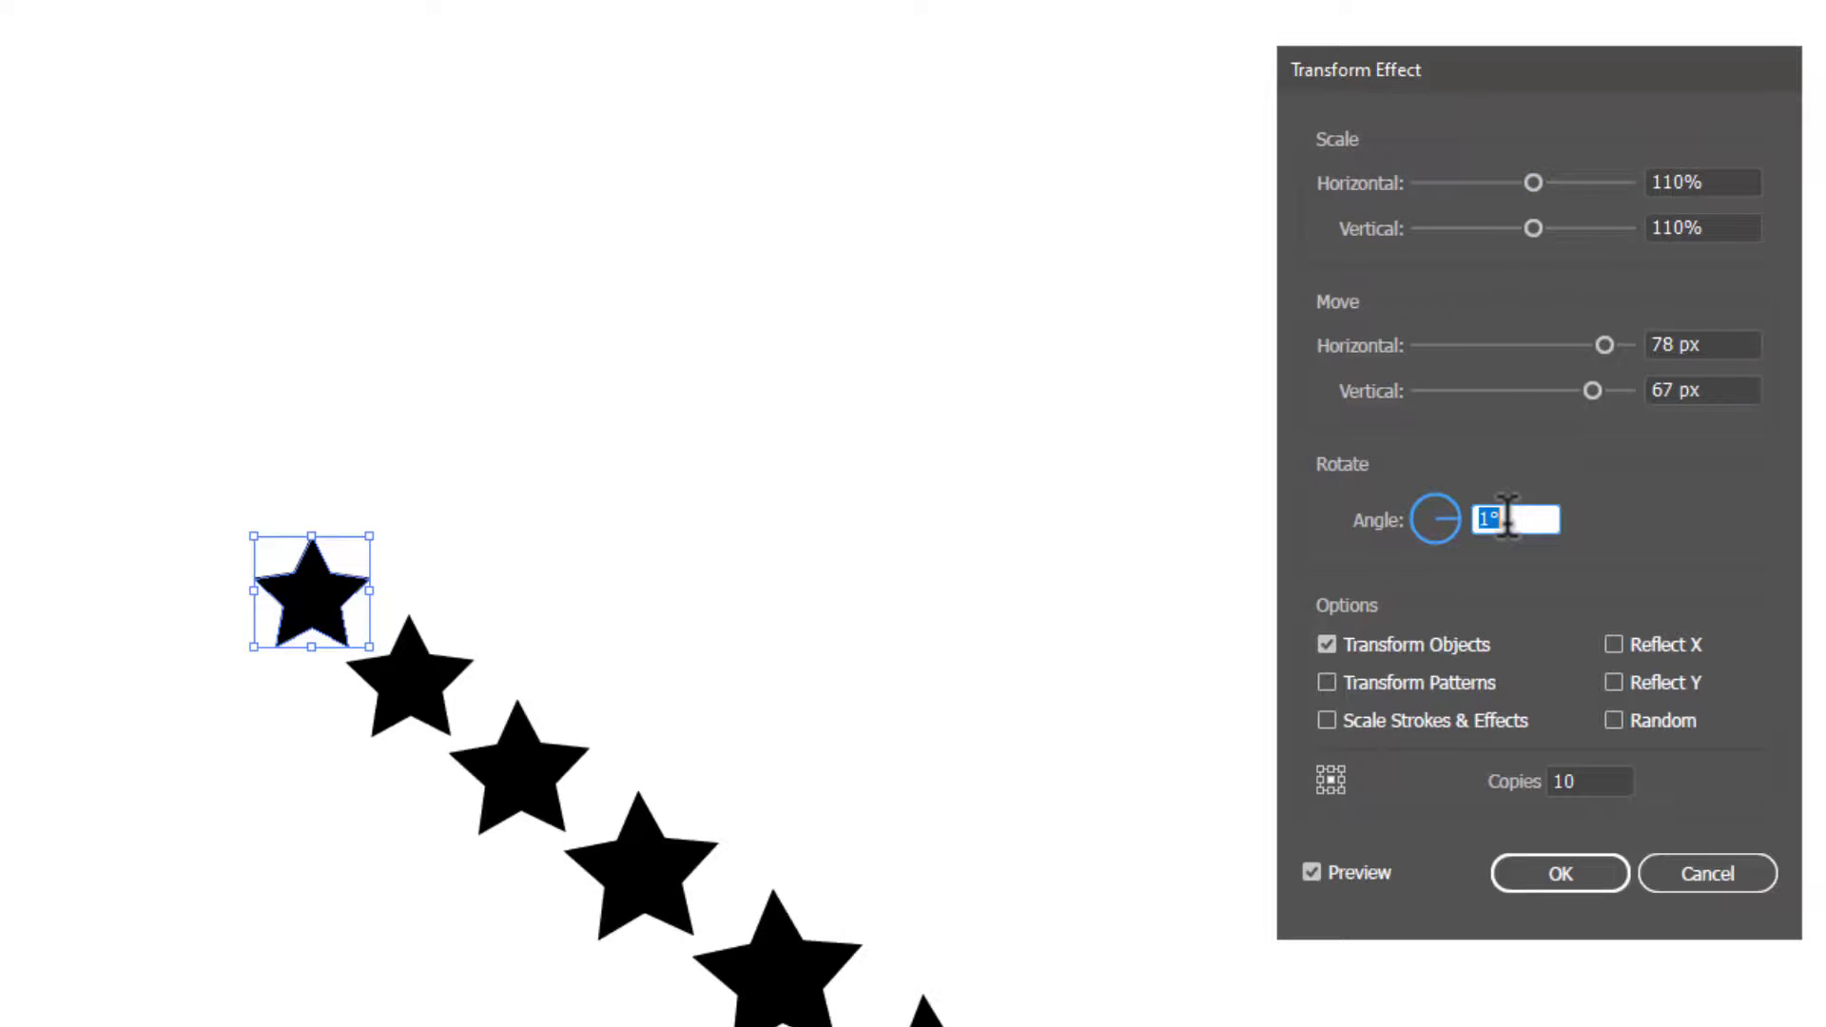
{"action": "key", "text": "Up"}
{"action": "key", "text": "Up"}
{"action": "key", "text": "Up"}
{"action": "key", "text": "Up"}
{"action": "key", "text": "Up"}
{"action": "key", "text": "Up"}
{"action": "key", "text": "Up"}
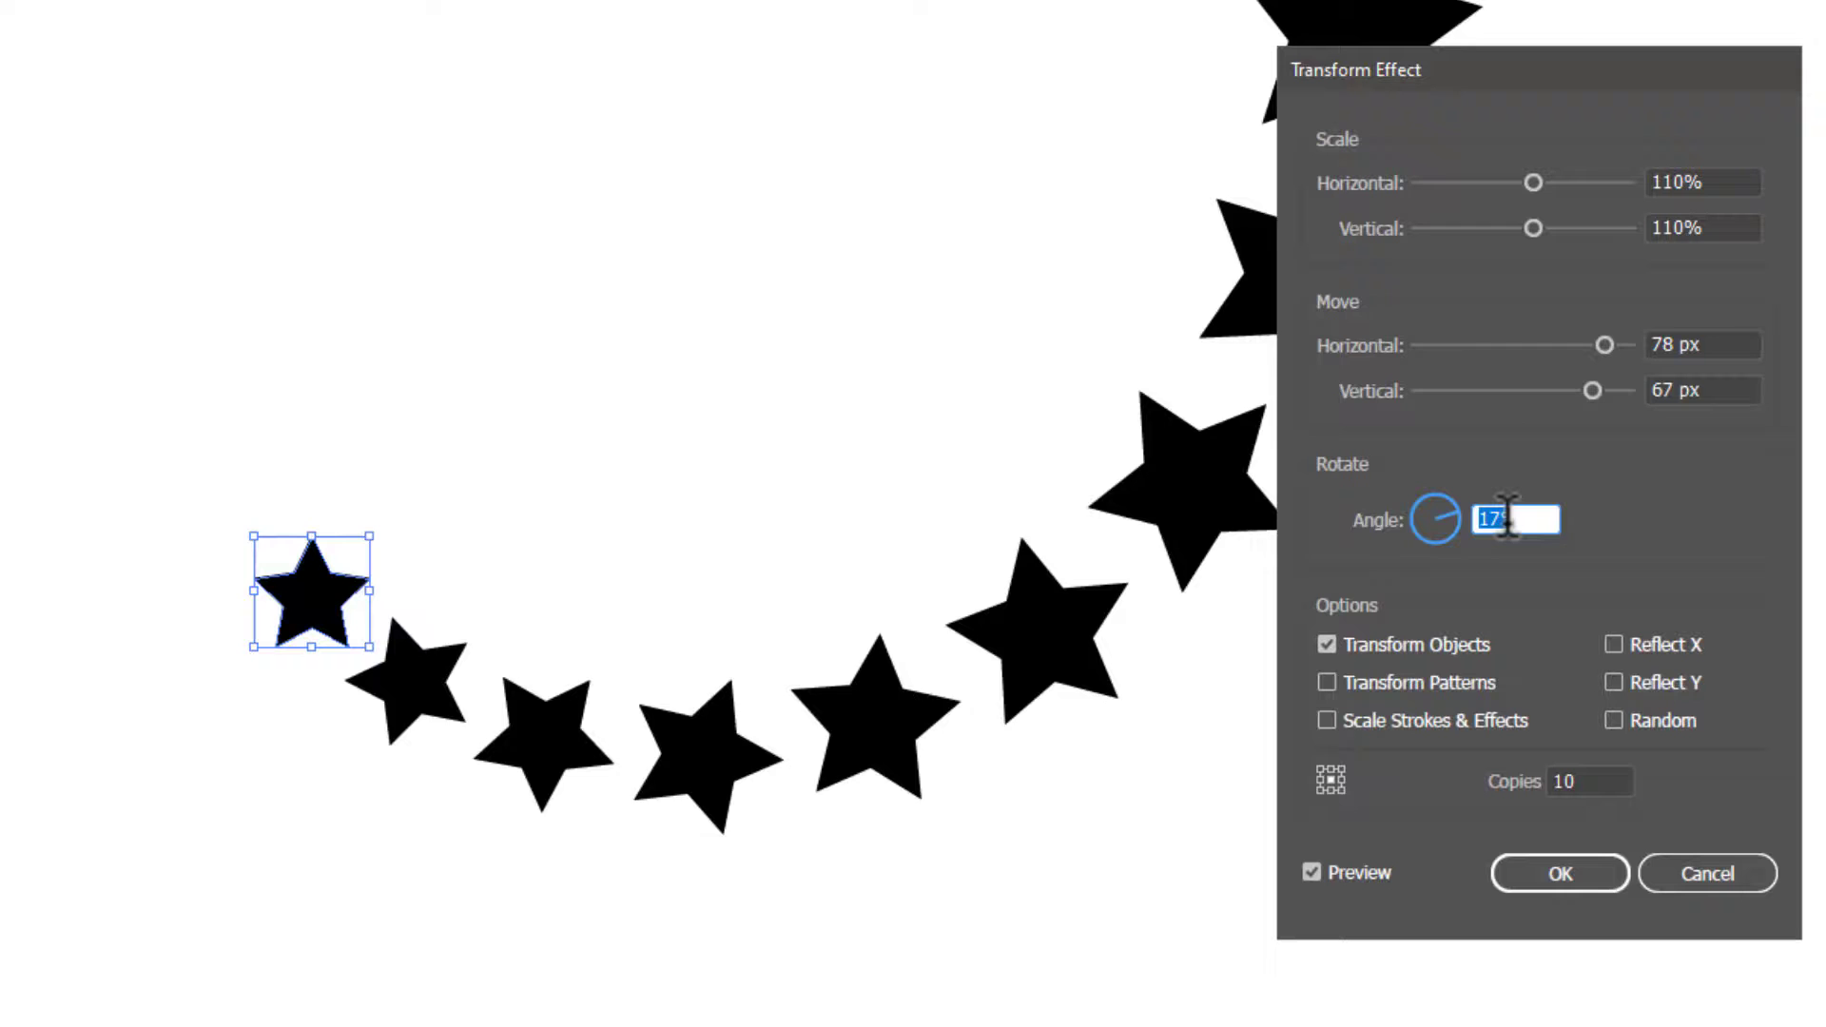
{"action": "left_click", "coordinate": [1616, 780]}
{"action": "key", "text": "Down"}
{"action": "key", "text": "Down"}
{"action": "key", "text": "Down"}
{"action": "key", "text": "Down"}
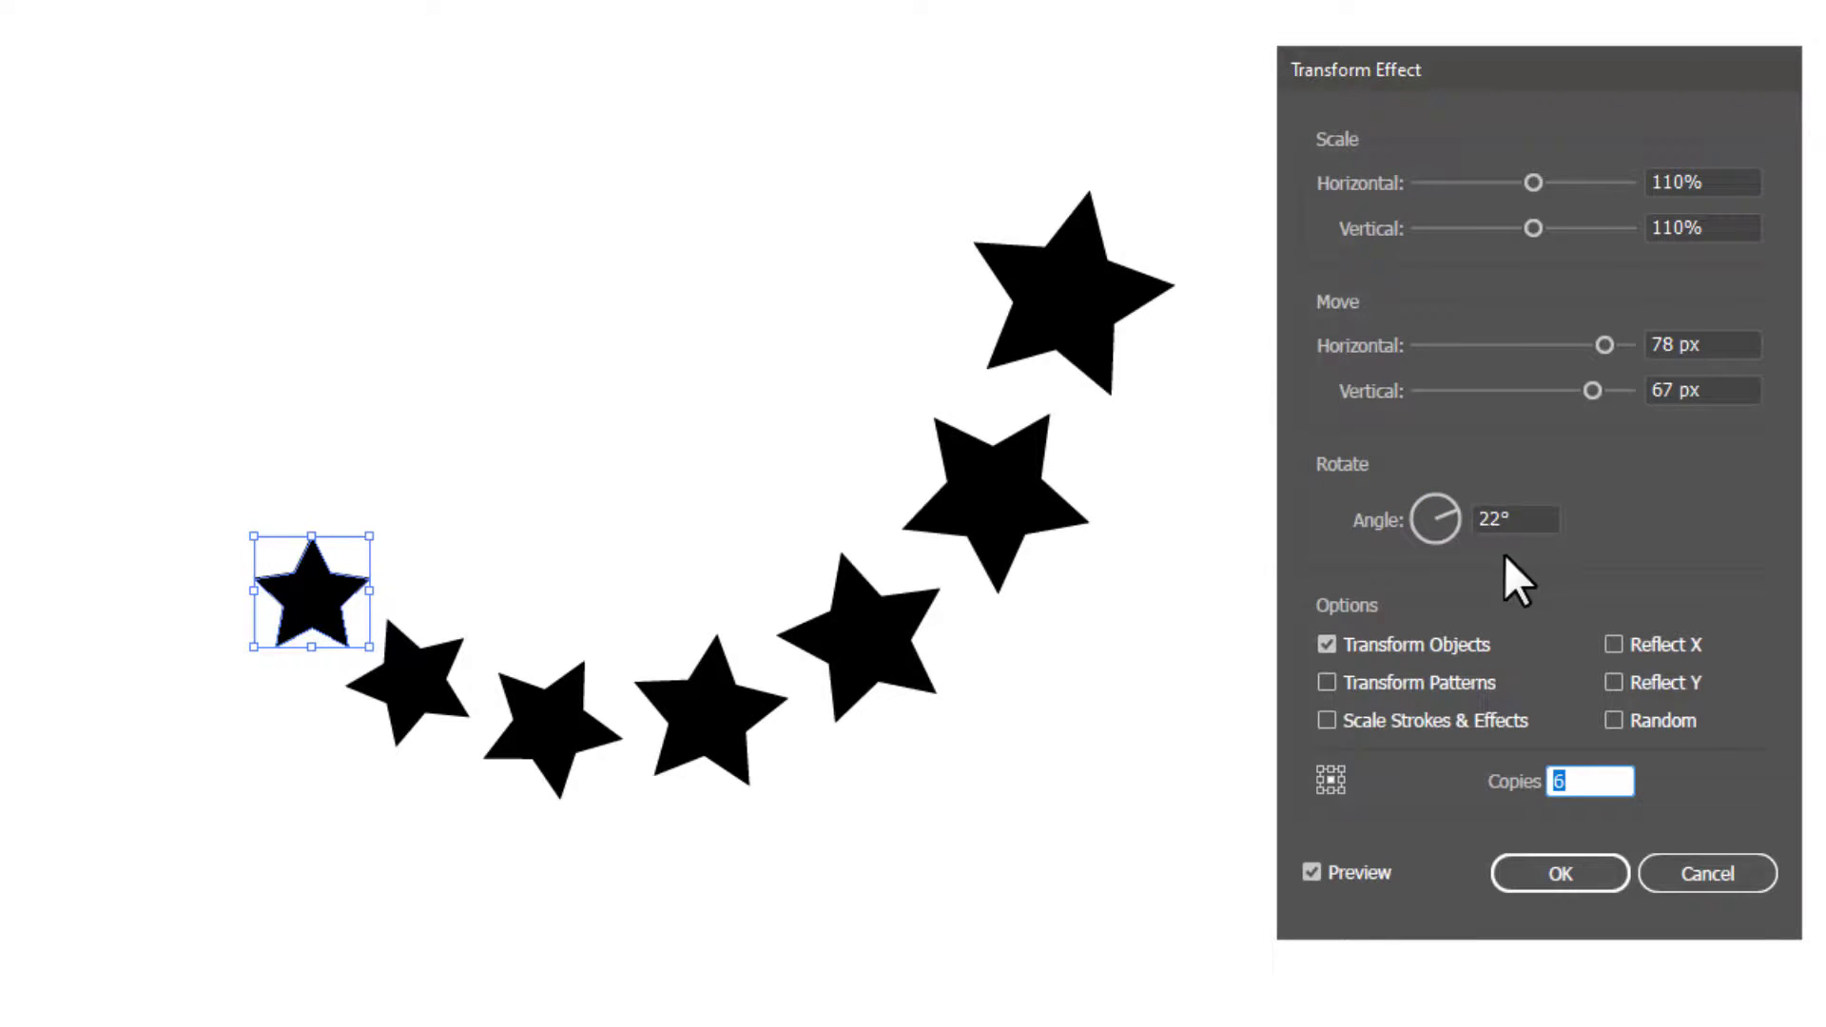
{"action": "left_click", "coordinate": [1511, 514]}
{"action": "key", "text": "Up"}
{"action": "key", "text": "Up"}
{"action": "key", "text": "Up"}
{"action": "key", "text": "Up"}
{"action": "key", "text": "Up"}
{"action": "key", "text": "Up"}
{"action": "key", "text": "Up"}
{"action": "key", "text": "Up"}
{"action": "key", "text": "Up"}
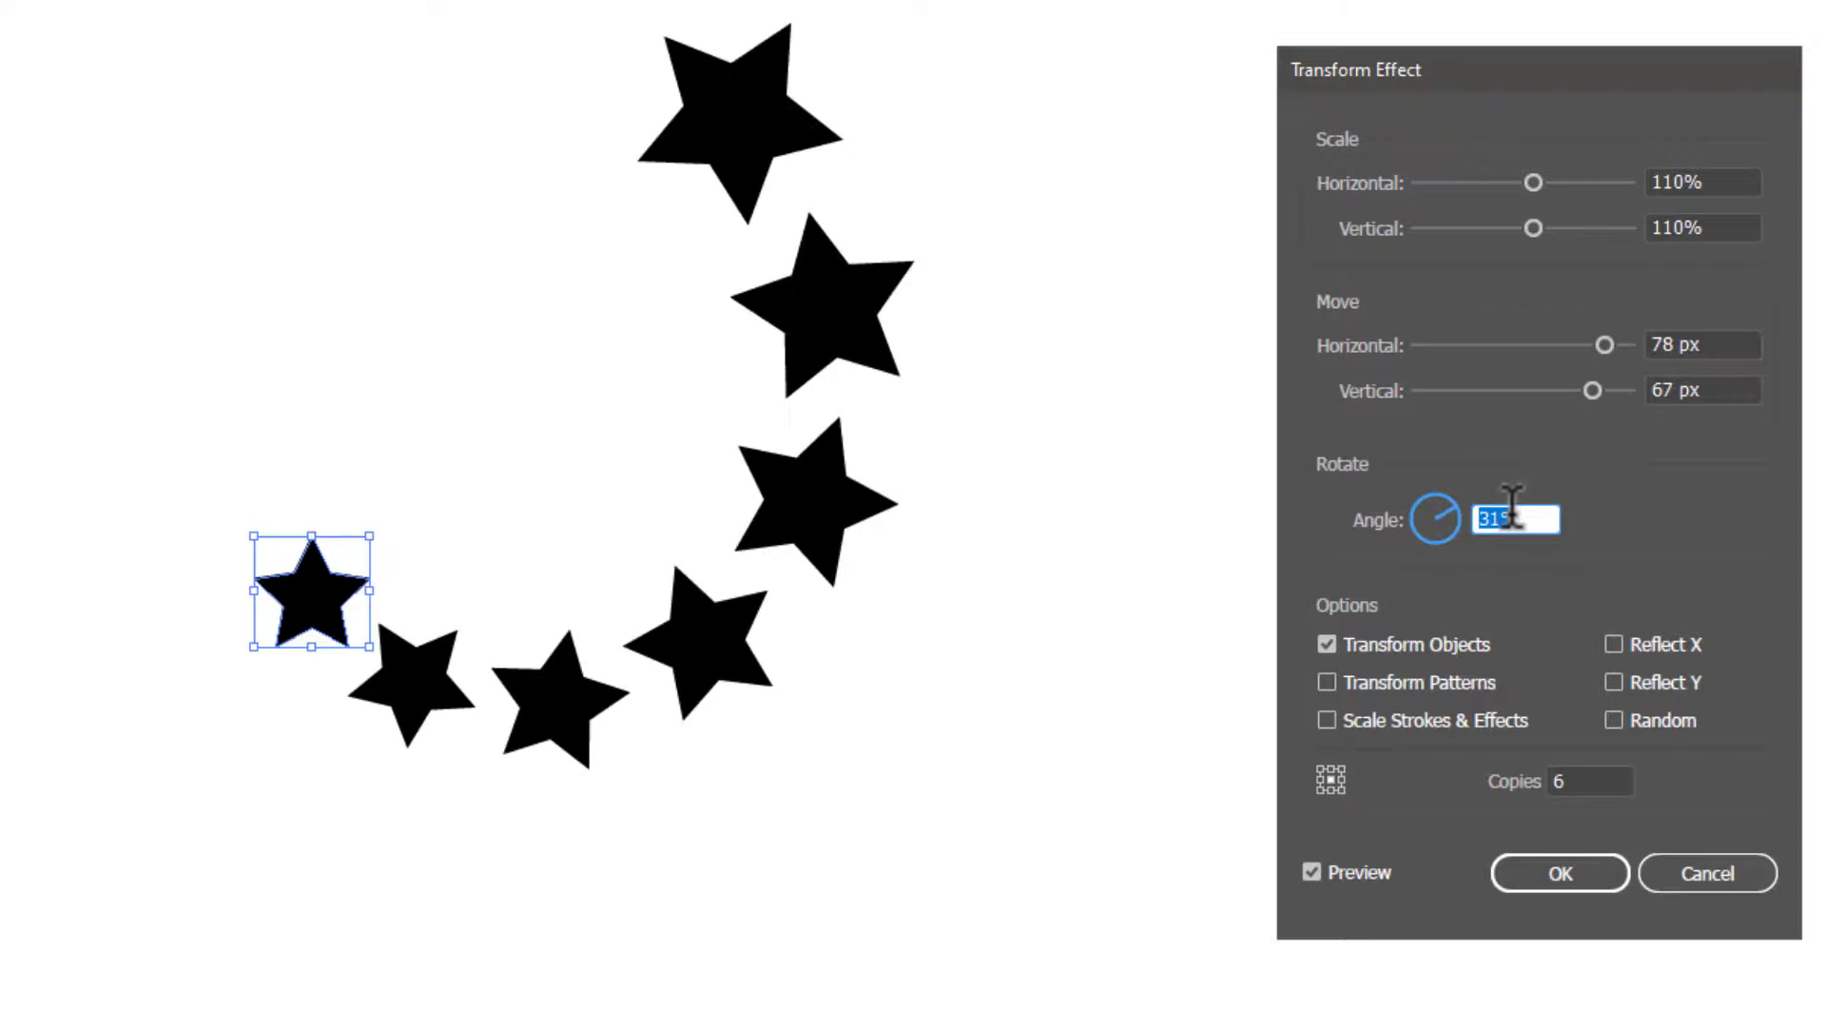
{"action": "key", "text": "Up"}
{"action": "key", "text": "Up"}
{"action": "key", "text": "Up"}
{"action": "key", "text": "Up"}
{"action": "key", "text": "Up"}
{"action": "key", "text": "Up"}
{"action": "key", "text": "Up"}
{"action": "key", "text": "Up"}
{"action": "key", "text": "Up"}
{"action": "key", "text": "Up"}
{"action": "key", "text": "Up"}
{"action": "key", "text": "Up"}
{"action": "key", "text": "Up"}
{"action": "key", "text": "Up"}
{"action": "key", "text": "Up"}
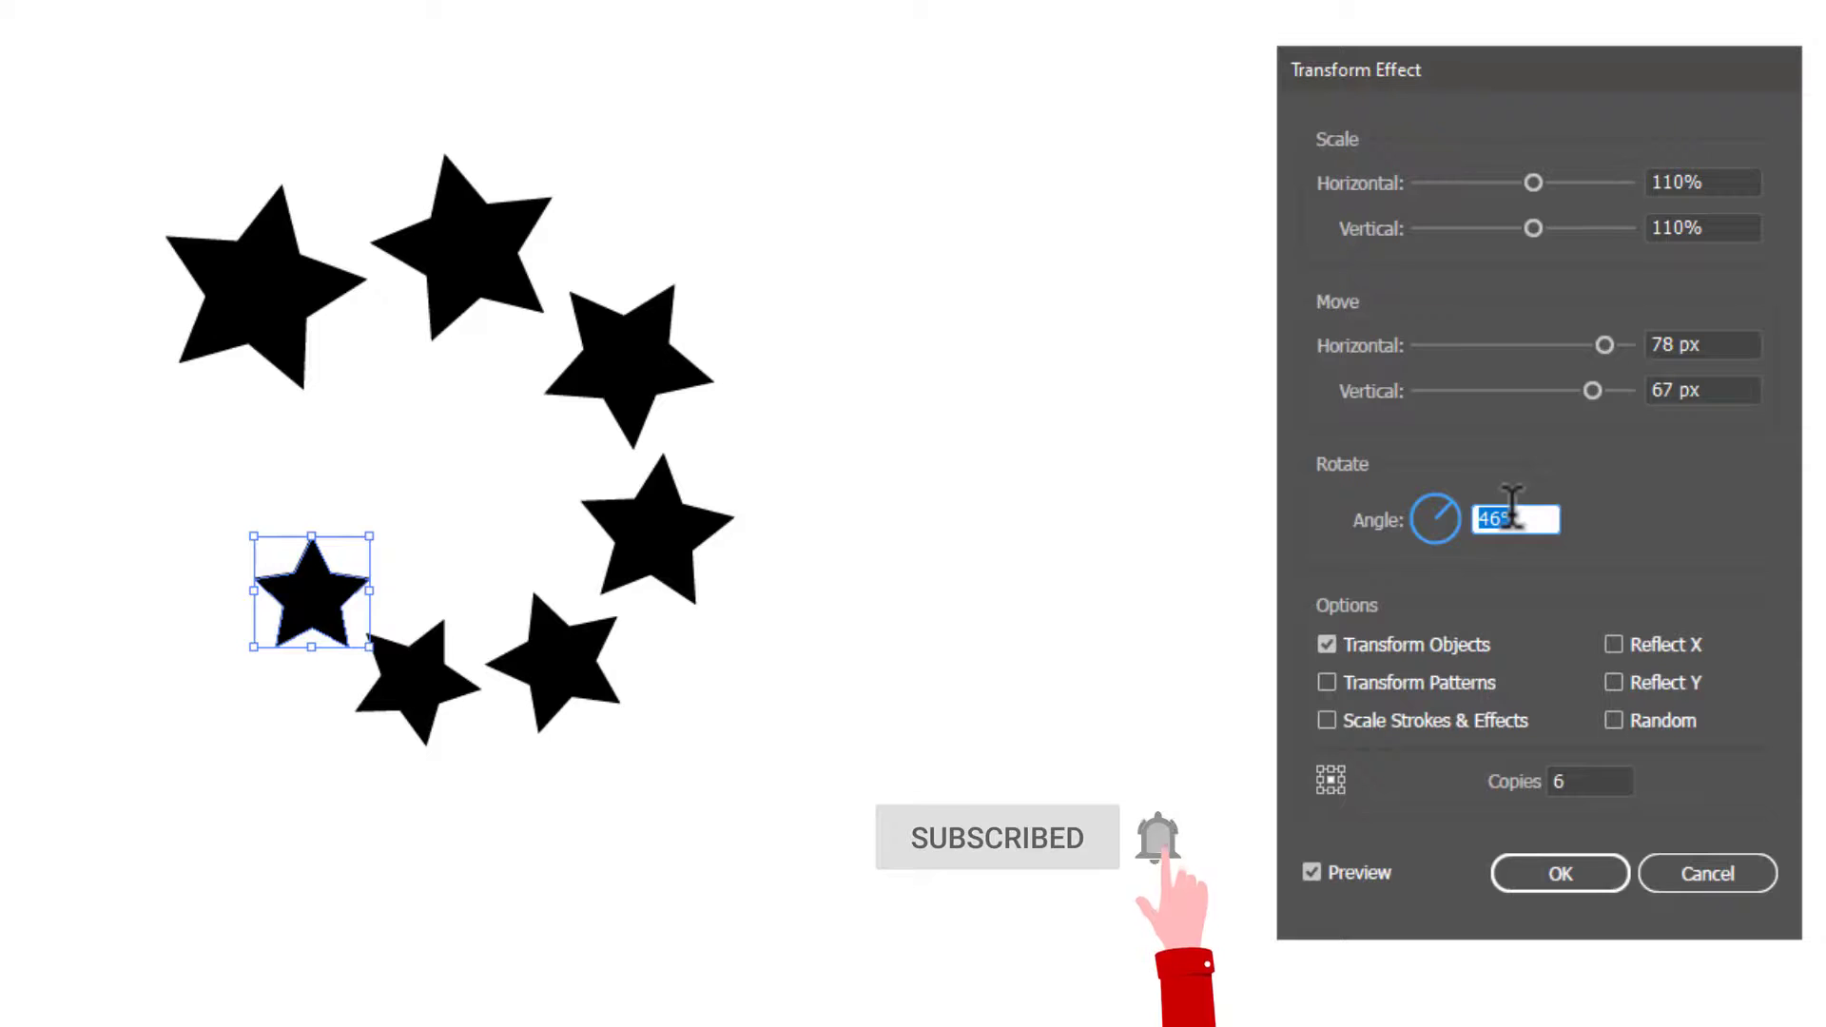
- Set the Transform Effect horizontal and vertical scale to 70%, after first trying 80%
{"action": "left_click", "coordinate": [1733, 181]}
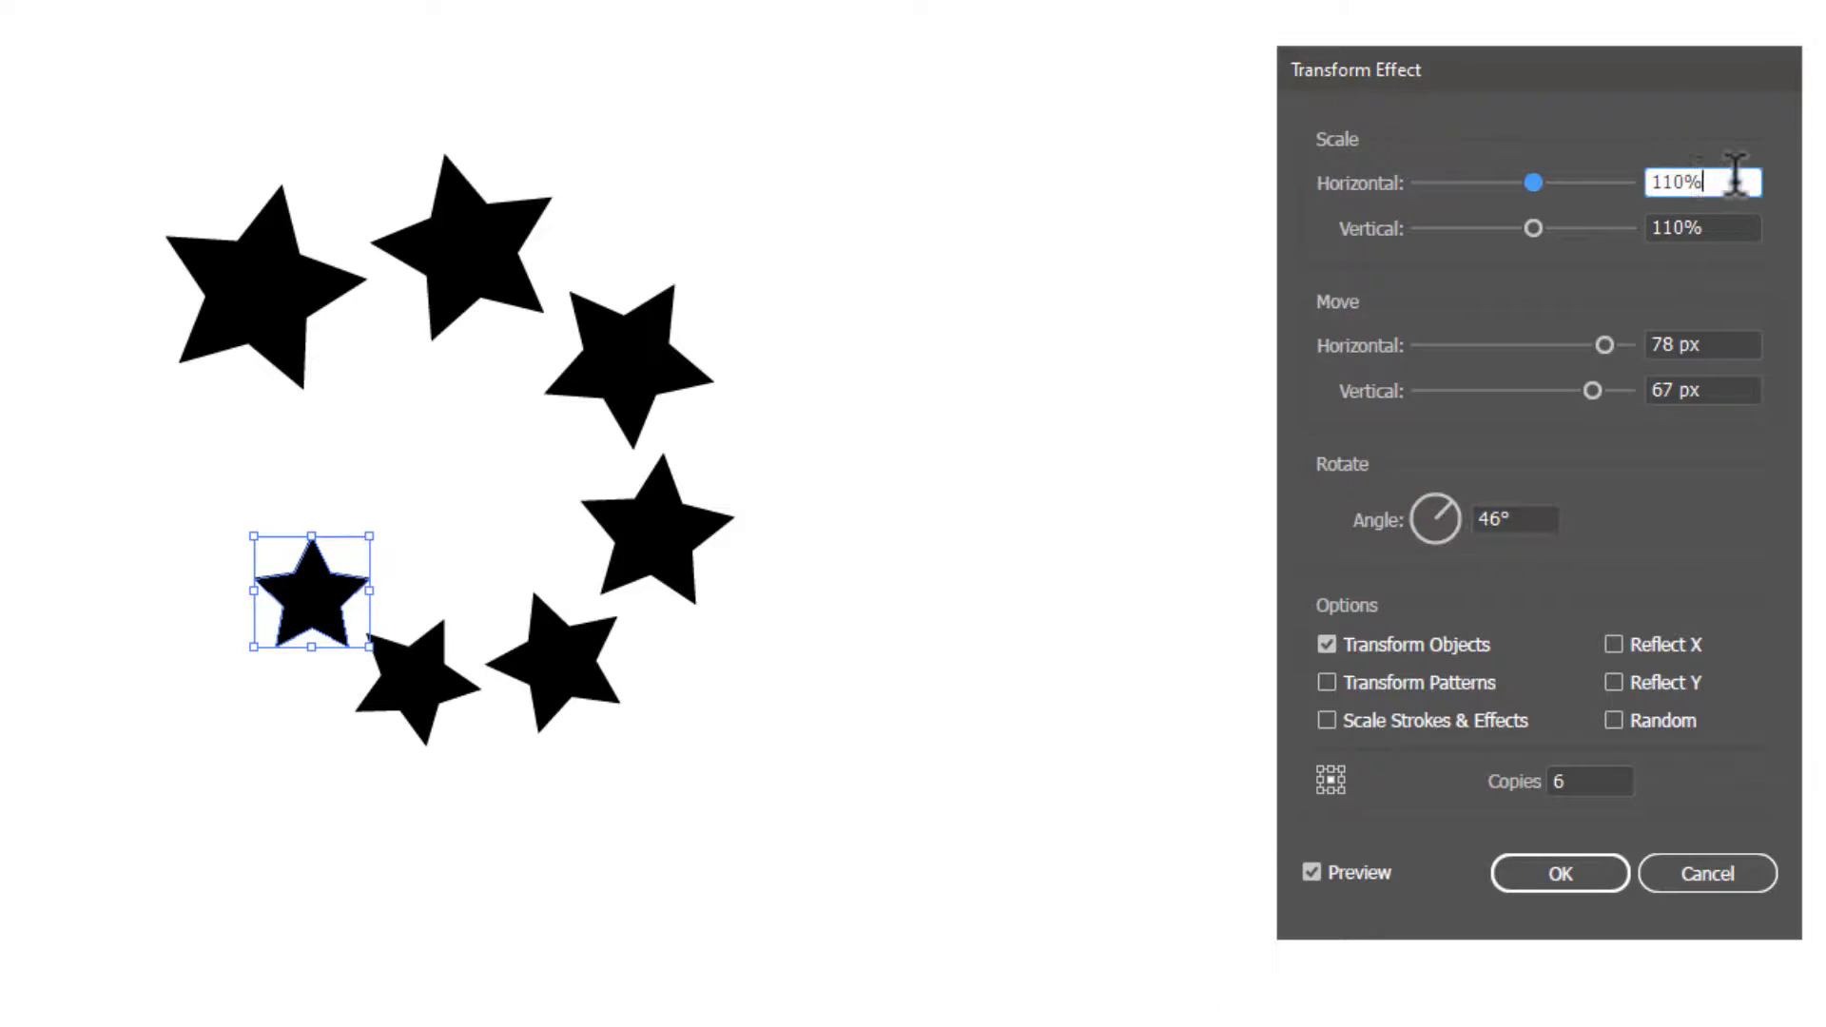
{"action": "type", "text": "80"}
{"action": "key", "text": "Tab"}
{"action": "type", "text": "80"}
{"action": "key", "text": "Tab"}
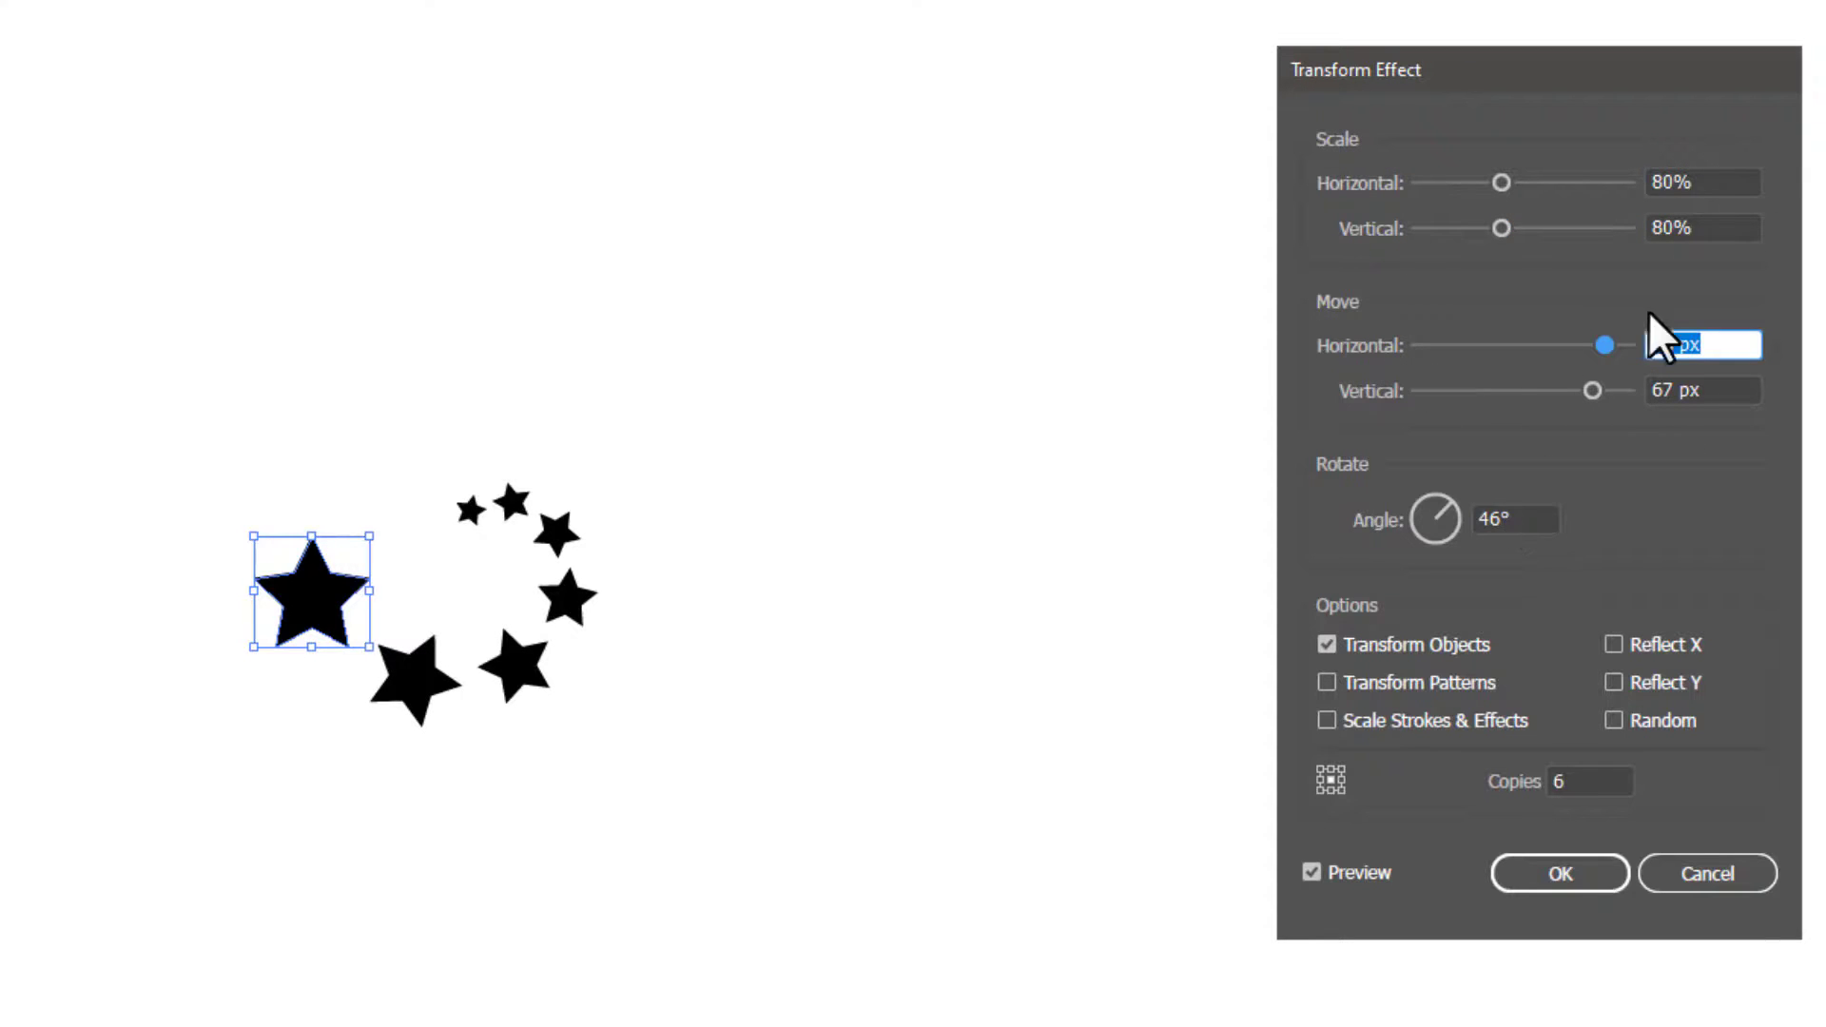
{"action": "left_click", "coordinate": [1707, 181]}
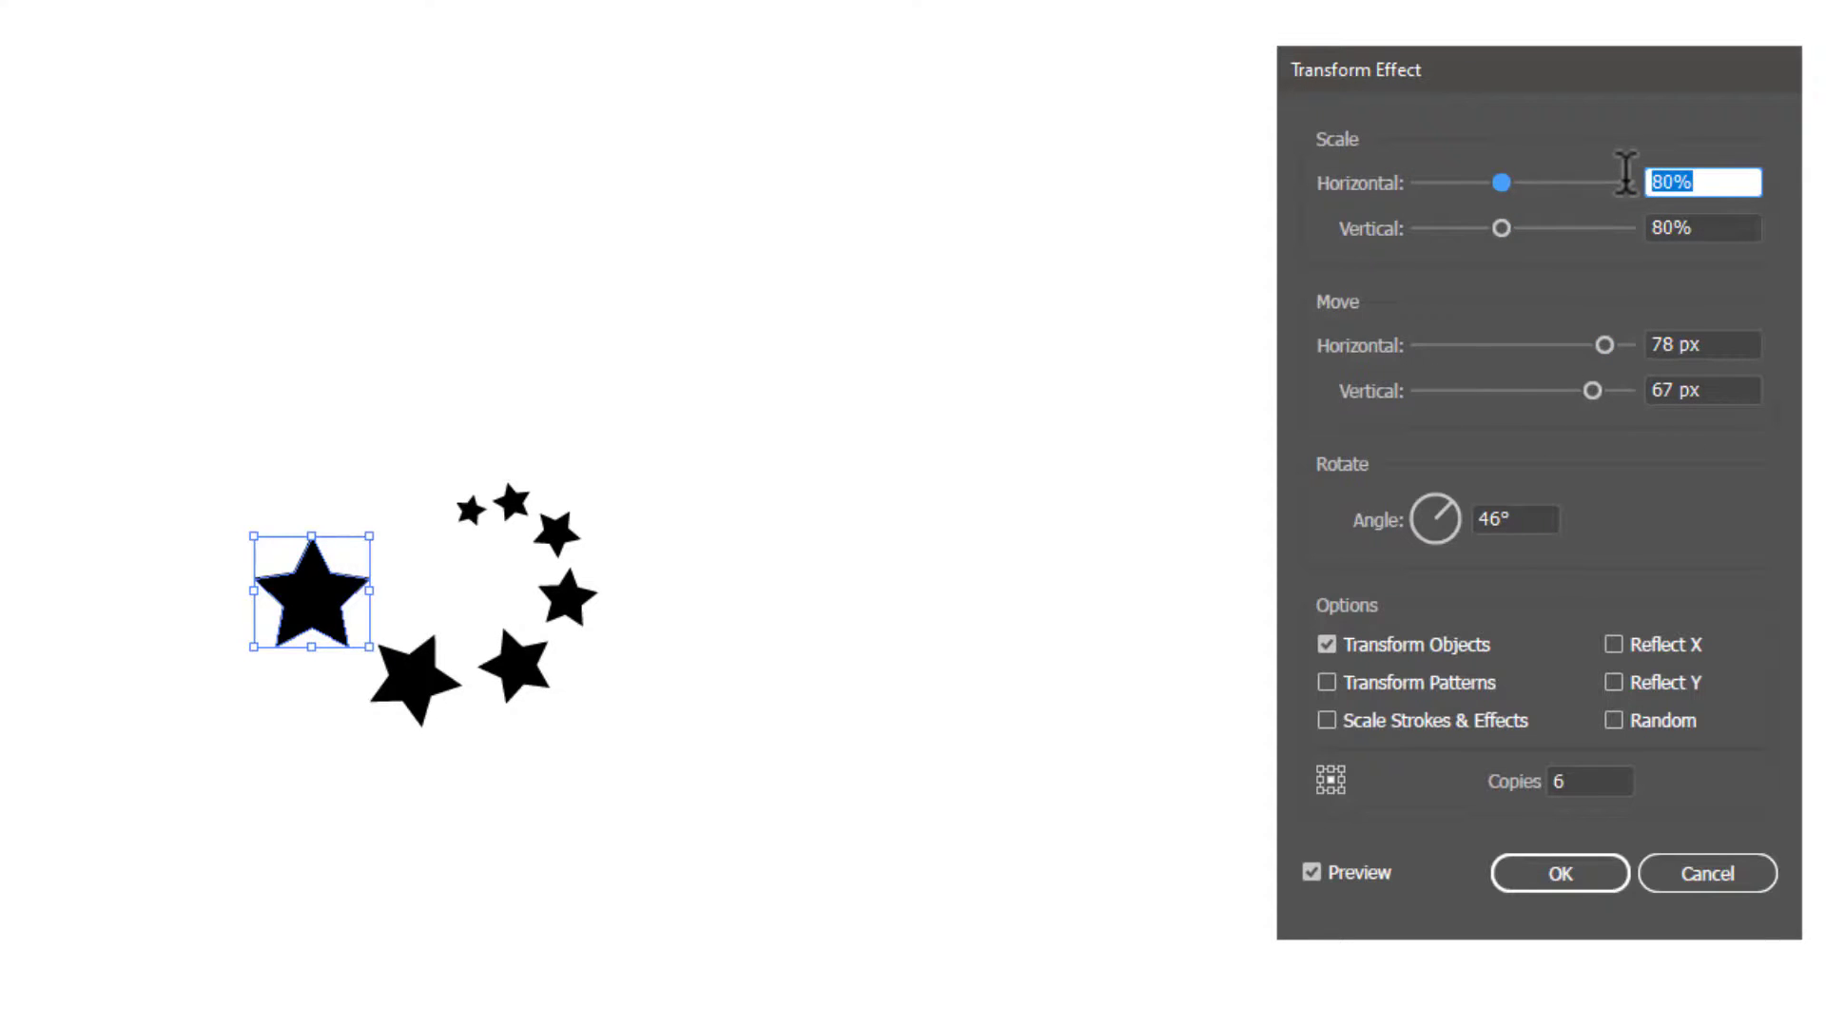
{"action": "type", "text": "70"}
{"action": "key", "text": "Tab"}
{"action": "type", "text": "70"}
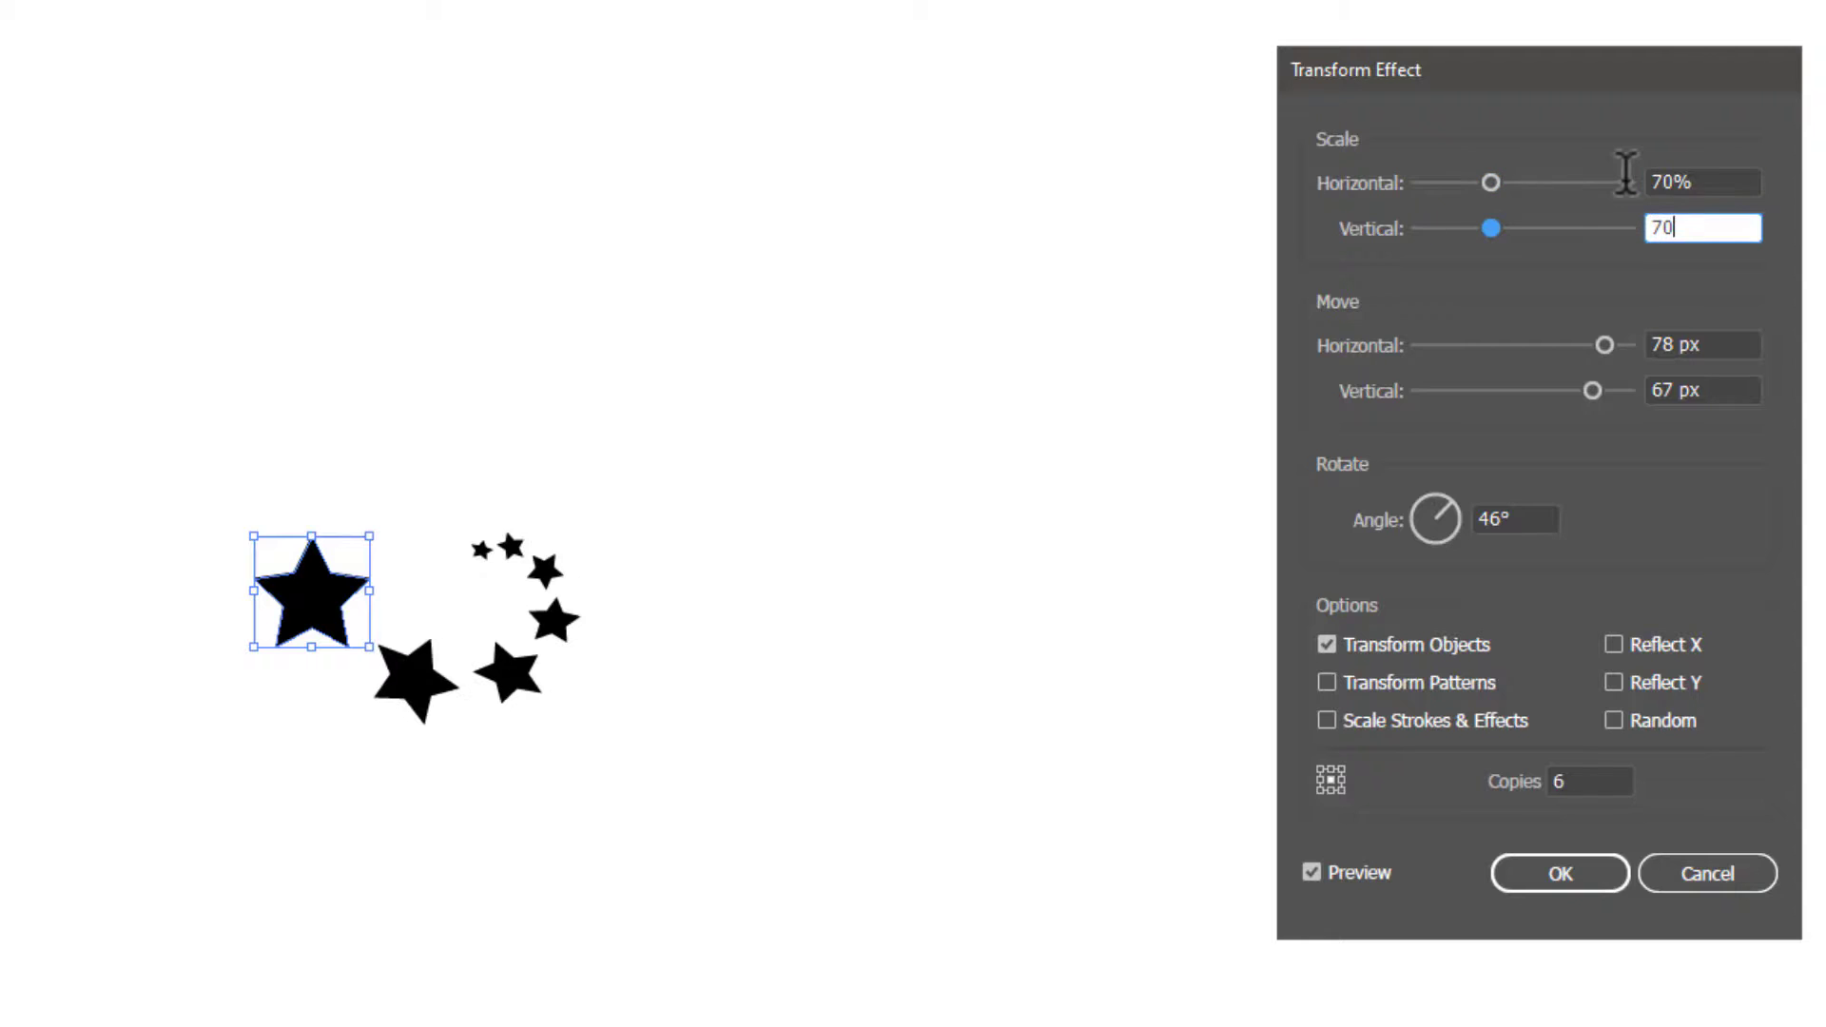
{"action": "left_click", "coordinate": [1697, 180]}
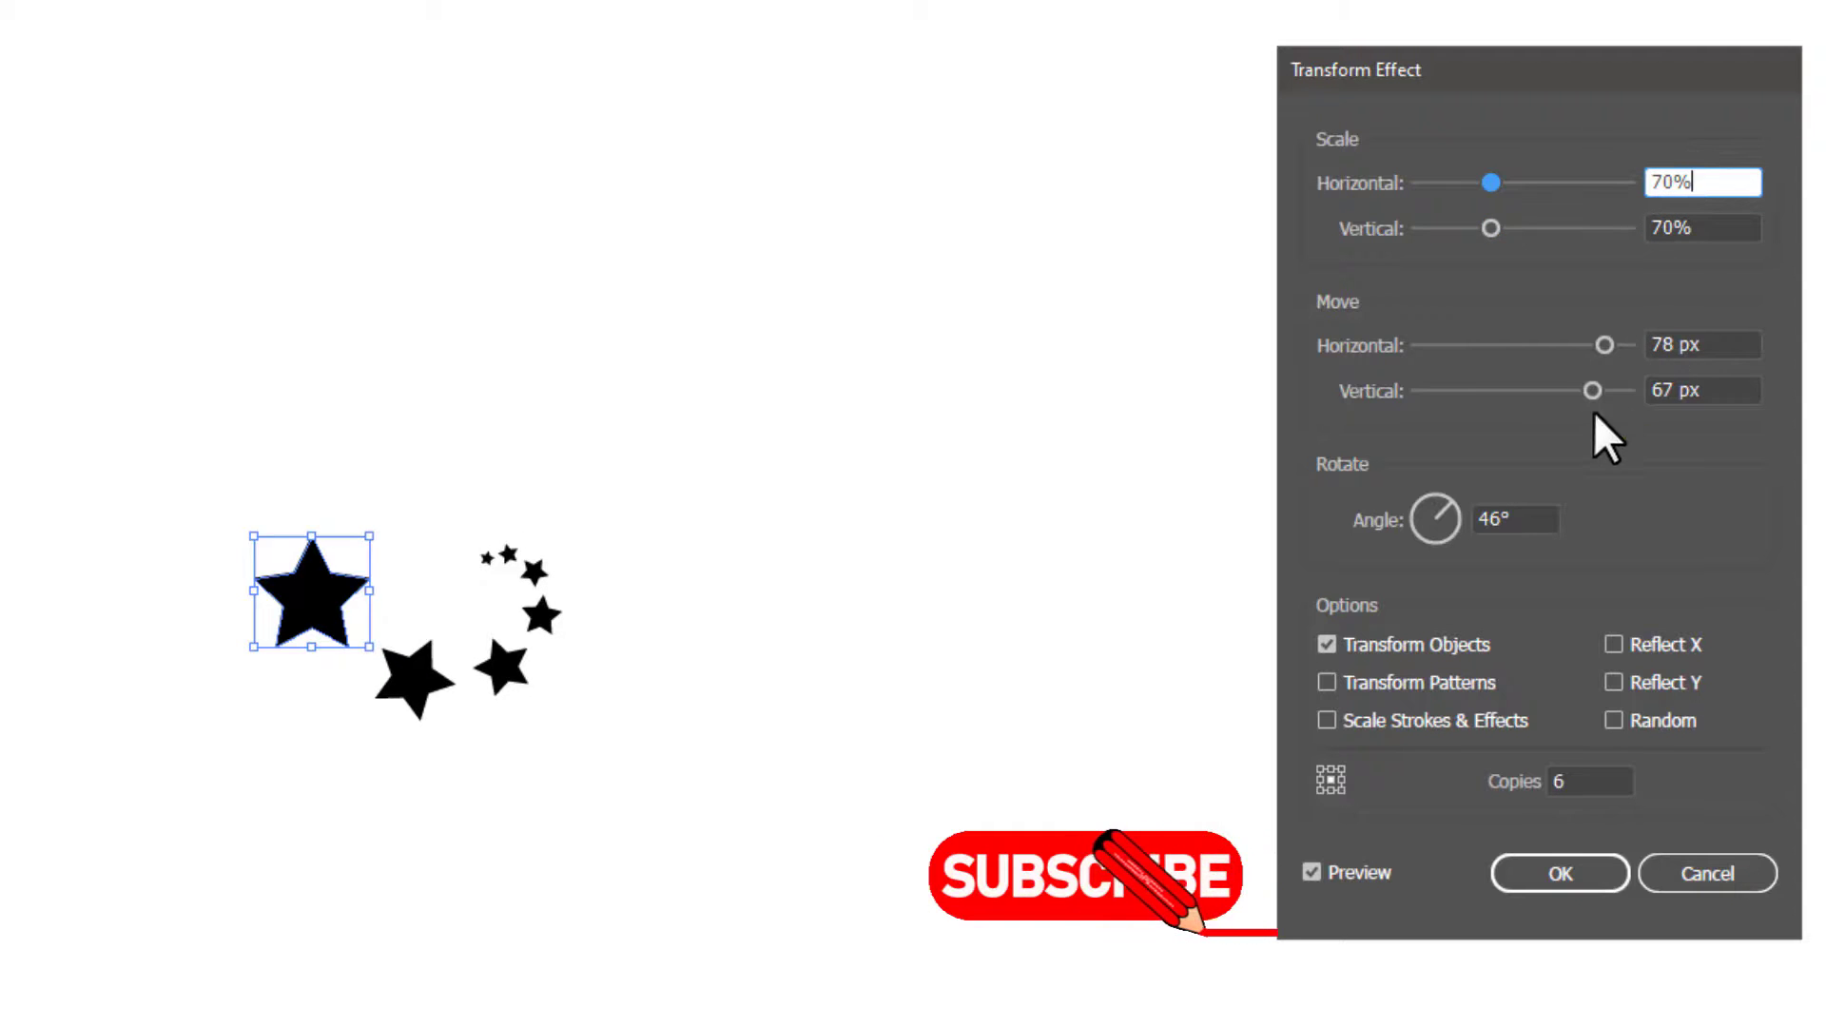
- Raise the rotation angle to 13° and the copies to 17 for a curving trail
{"action": "left_click", "coordinate": [1521, 518]}
{"action": "key", "text": "Up"}
{"action": "key", "text": "Up"}
{"action": "key", "text": "Up"}
{"action": "key", "text": "Up"}
{"action": "key", "text": "Up"}
{"action": "key", "text": "Up"}
{"action": "key", "text": "Up"}
{"action": "key", "text": "Up"}
{"action": "key", "text": "Up"}
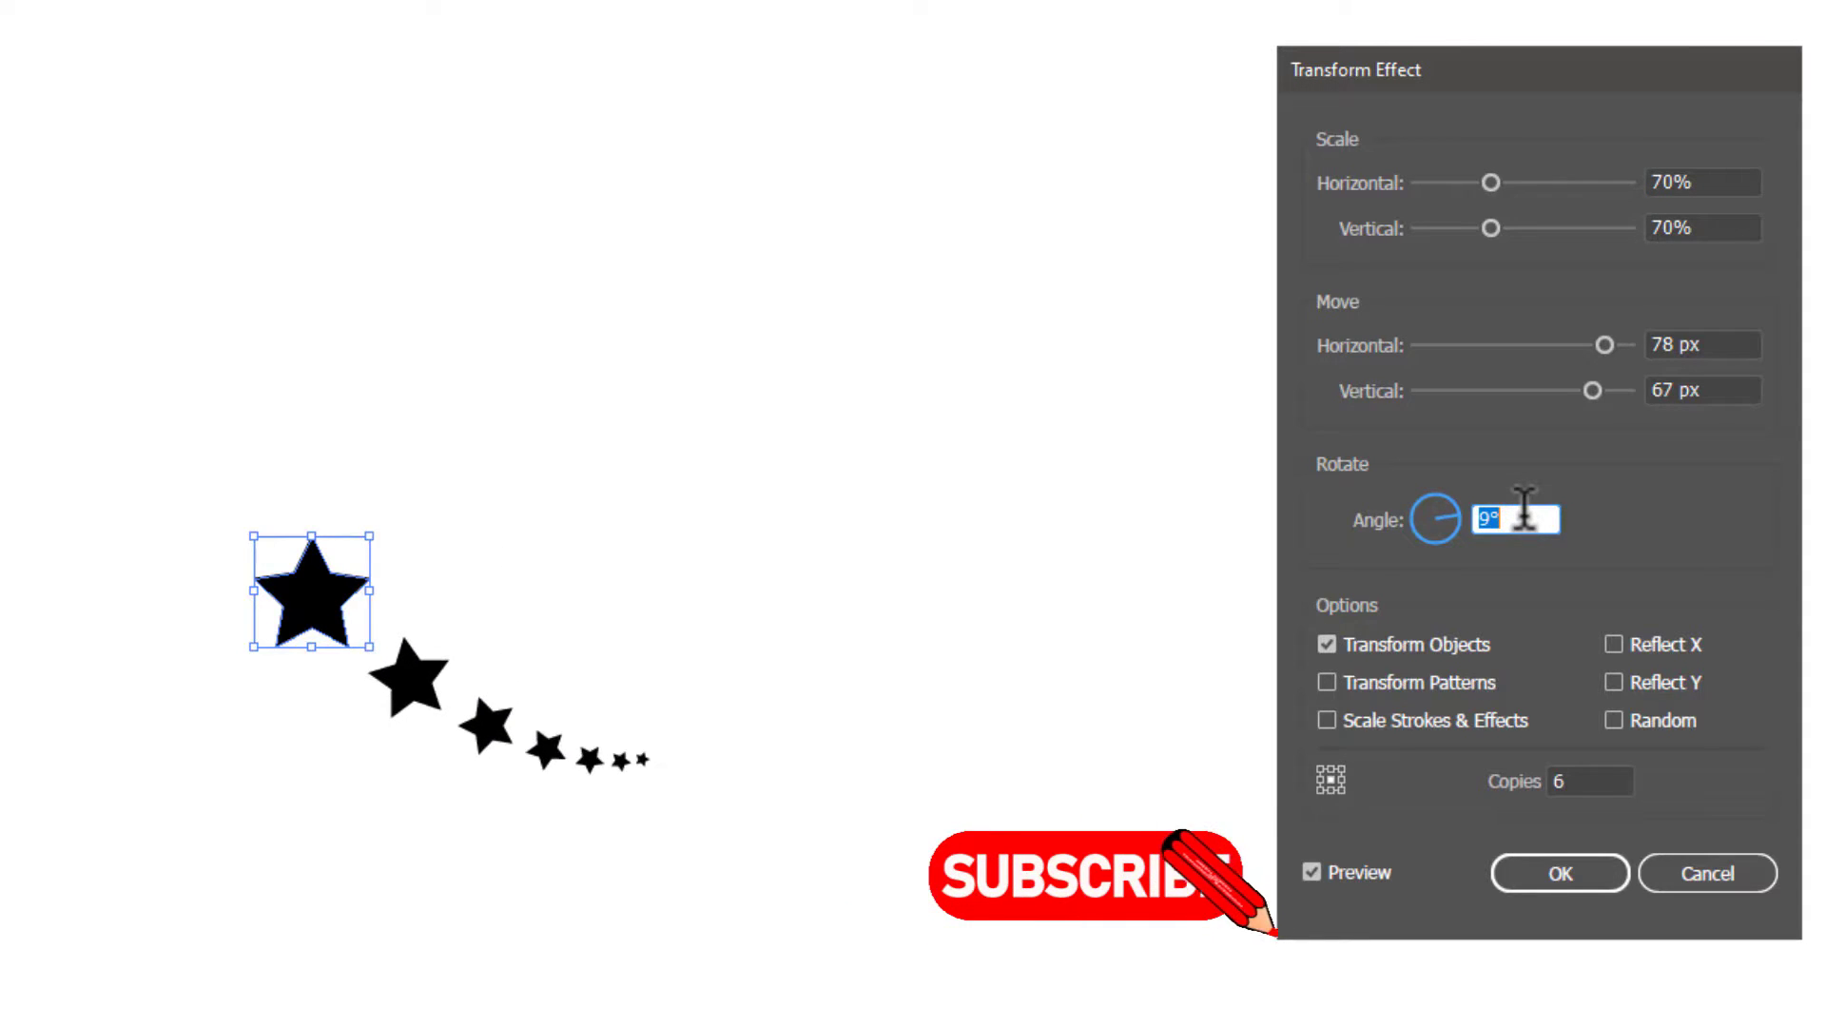
{"action": "key", "text": "Up"}
{"action": "key", "text": "Up"}
{"action": "key", "text": "Up"}
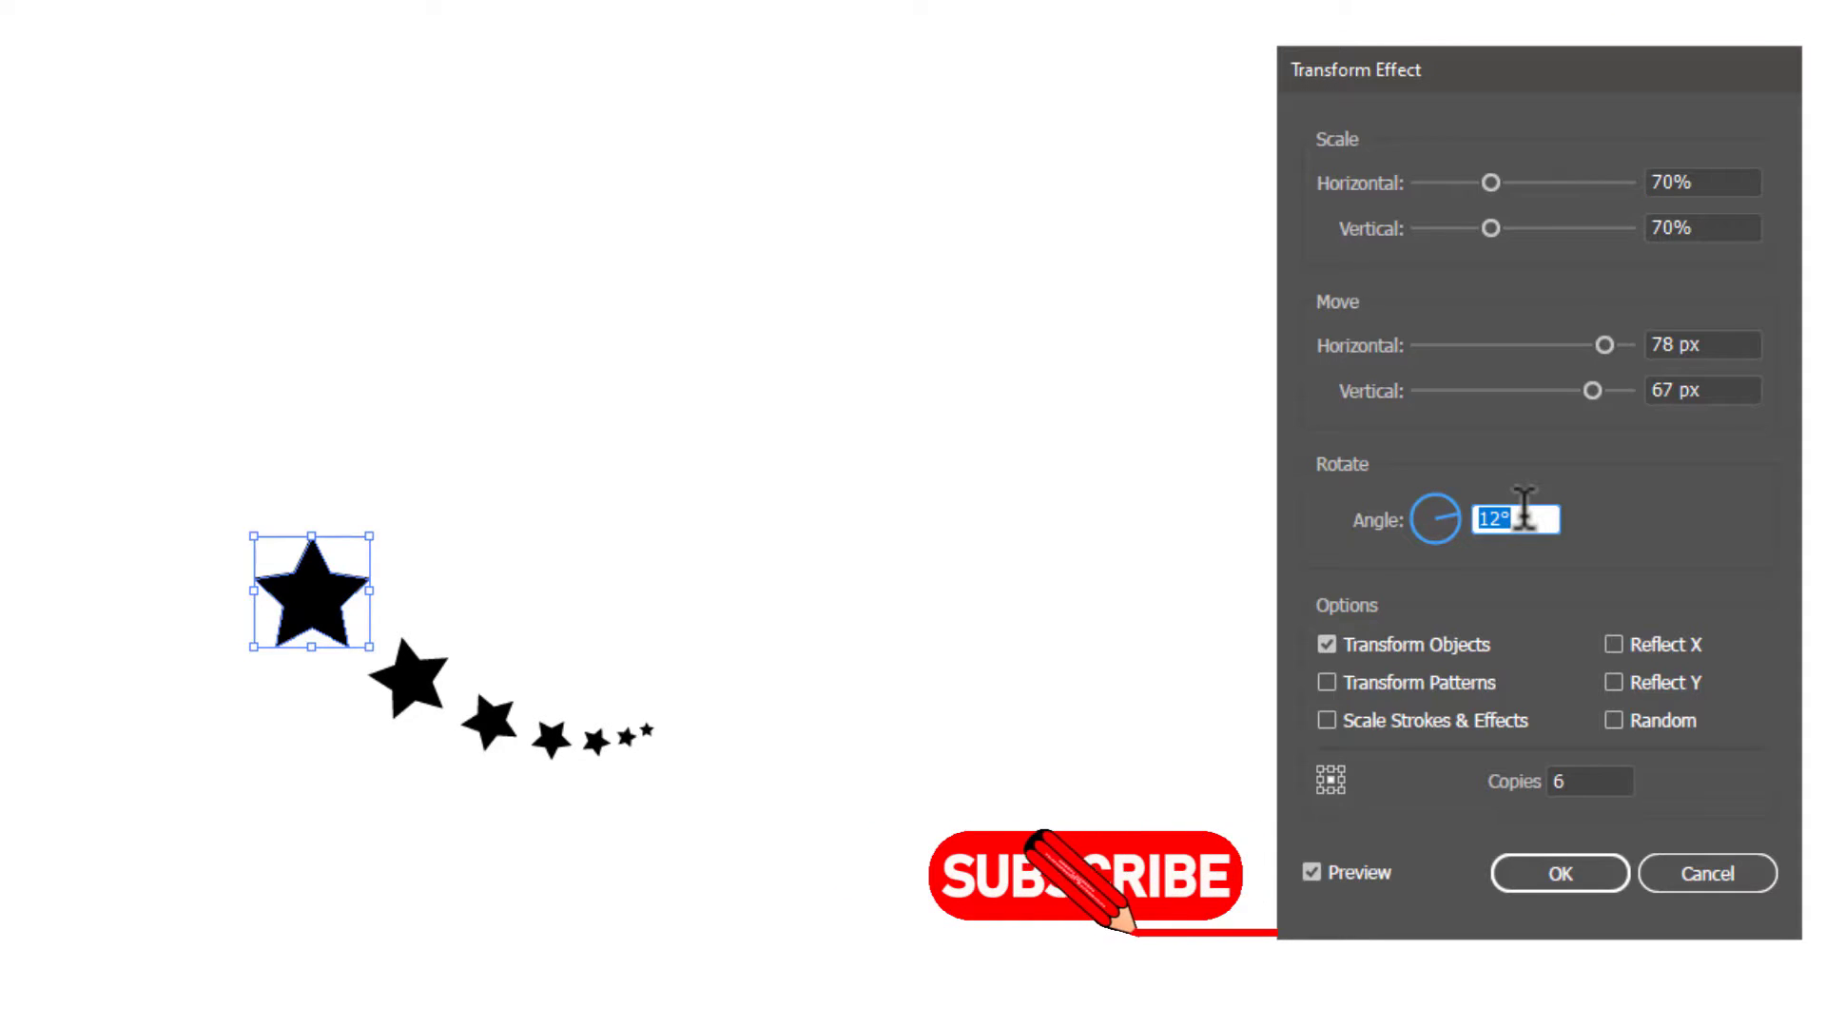
{"action": "left_click", "coordinate": [1594, 772]}
{"action": "key", "text": "Up"}
{"action": "key", "text": "Up"}
{"action": "key", "text": "Up"}
{"action": "key", "text": "Up"}
{"action": "key", "text": "Up"}
{"action": "key", "text": "Up"}
{"action": "key", "text": "Up"}
{"action": "key", "text": "Up"}
{"action": "key", "text": "Up"}
{"action": "key", "text": "Up"}
{"action": "key", "text": "Up"}
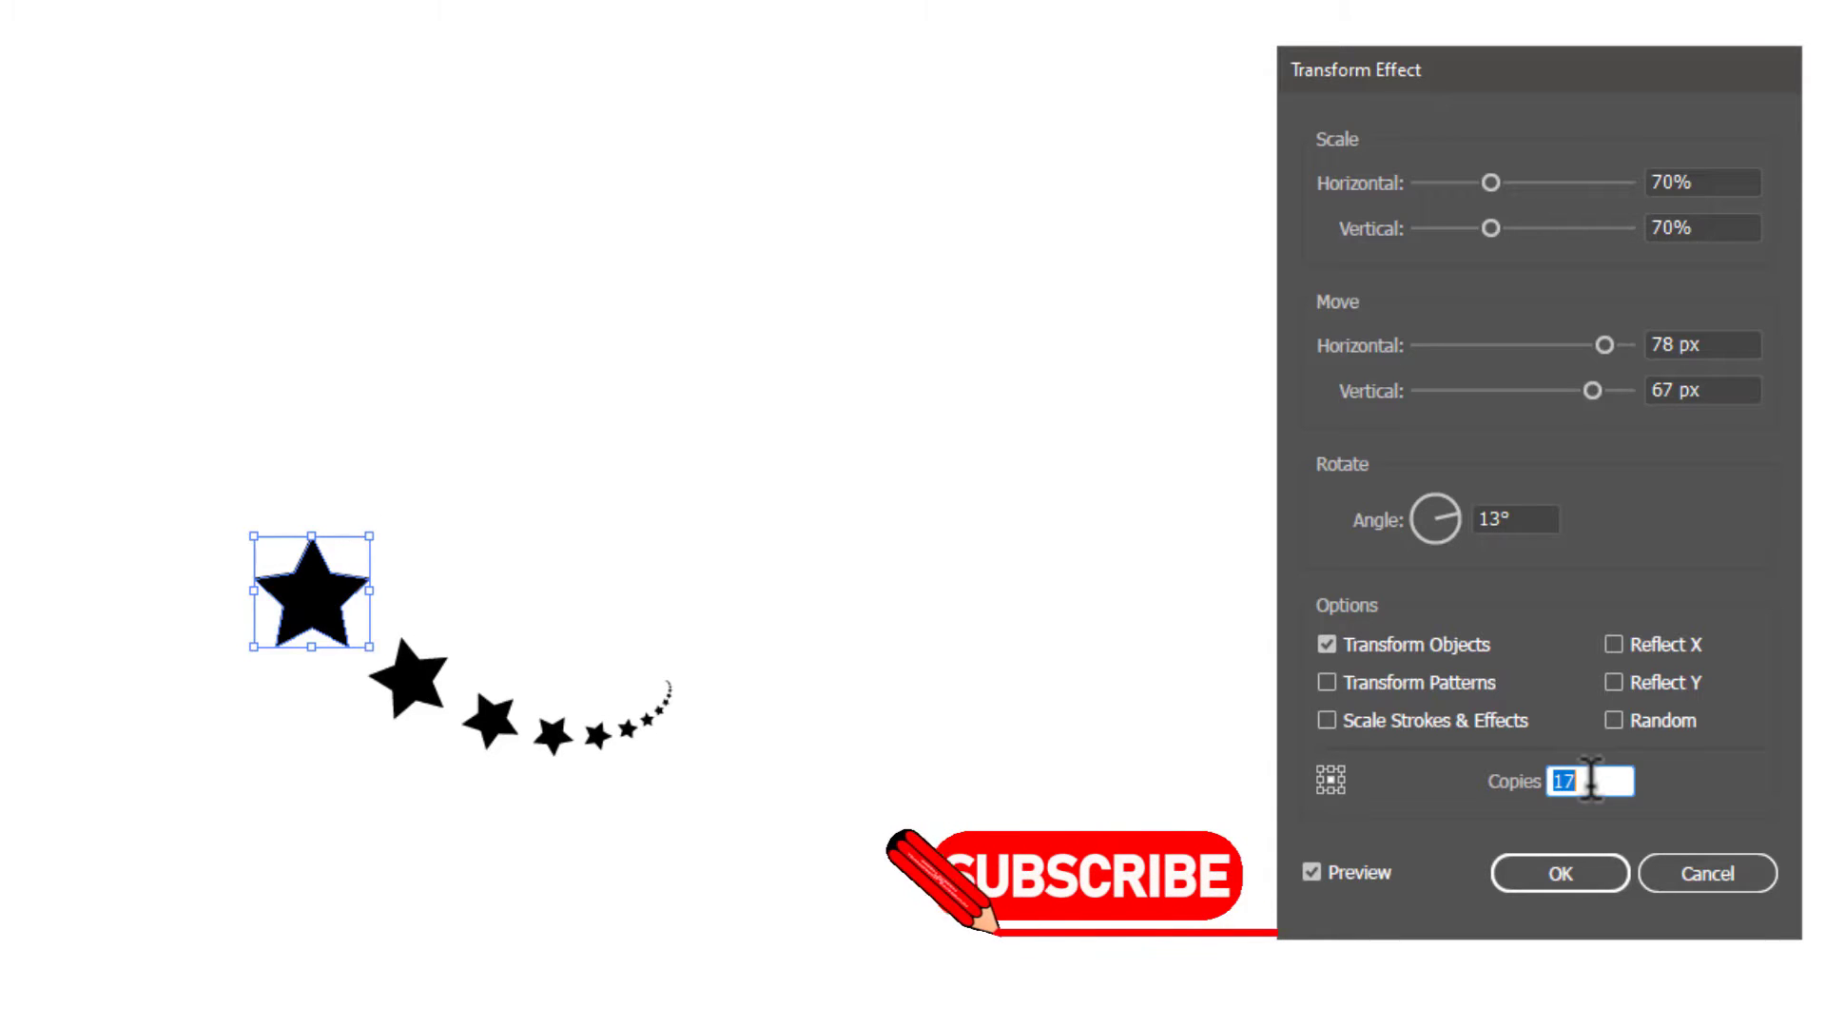